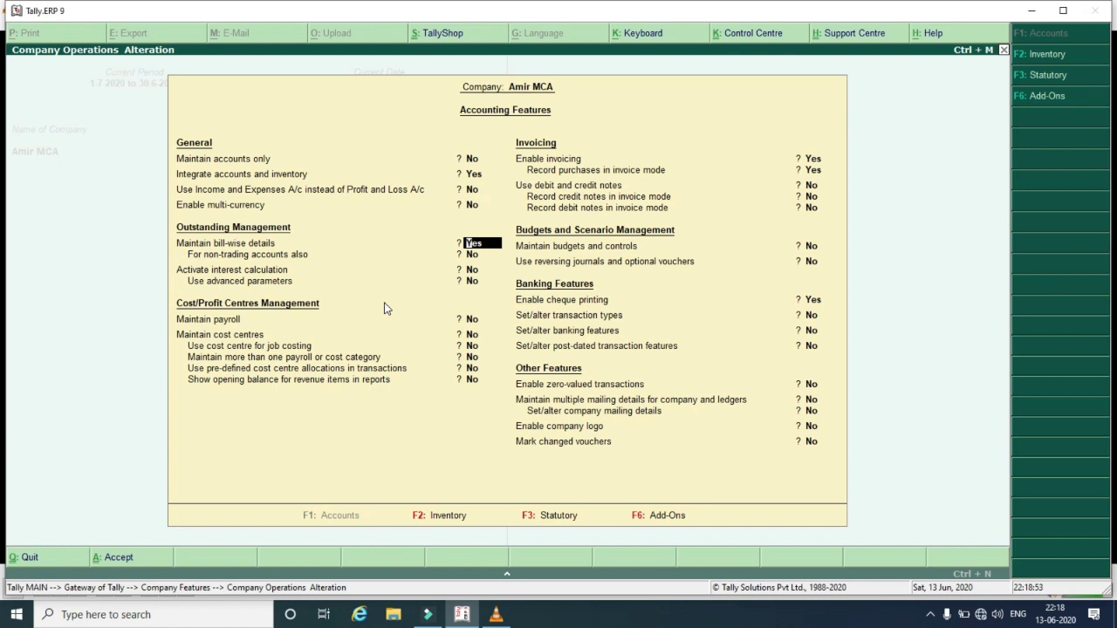
Disable Maintain bill-wise details in the accounting features, keeping the other settings ahead of the banking section as they are
{"action": "type", "text": "n"}
{"action": "key", "text": "Return"}
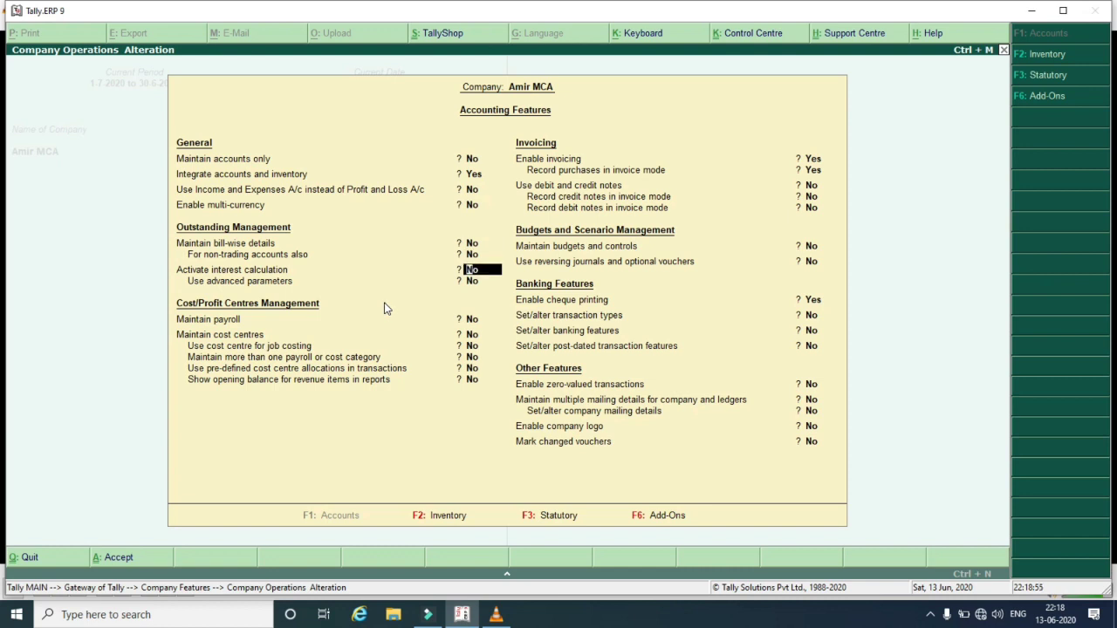
{"action": "key", "text": "Return"}
{"action": "key", "text": "Return"}
{"action": "key", "text": "Return"}
{"action": "key", "text": "Return"}
{"action": "key", "text": "Return"}
{"action": "key", "text": "Return"}
{"action": "key", "text": "Return"}
{"action": "key", "text": "Return"}
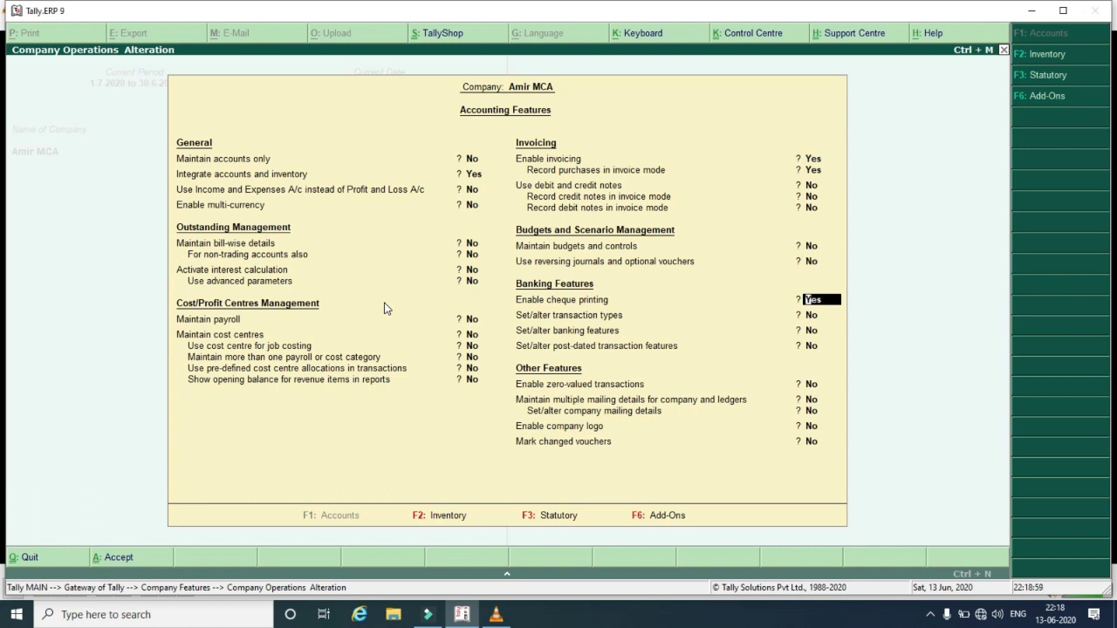
Disable cheque printing in the accounting features, keep the remaining settings and accept the configuration
{"action": "type", "text": "n"}
{"action": "key", "text": "Return"}
{"action": "key", "text": "Return"}
{"action": "key", "text": "Return"}
{"action": "key", "text": "Return"}
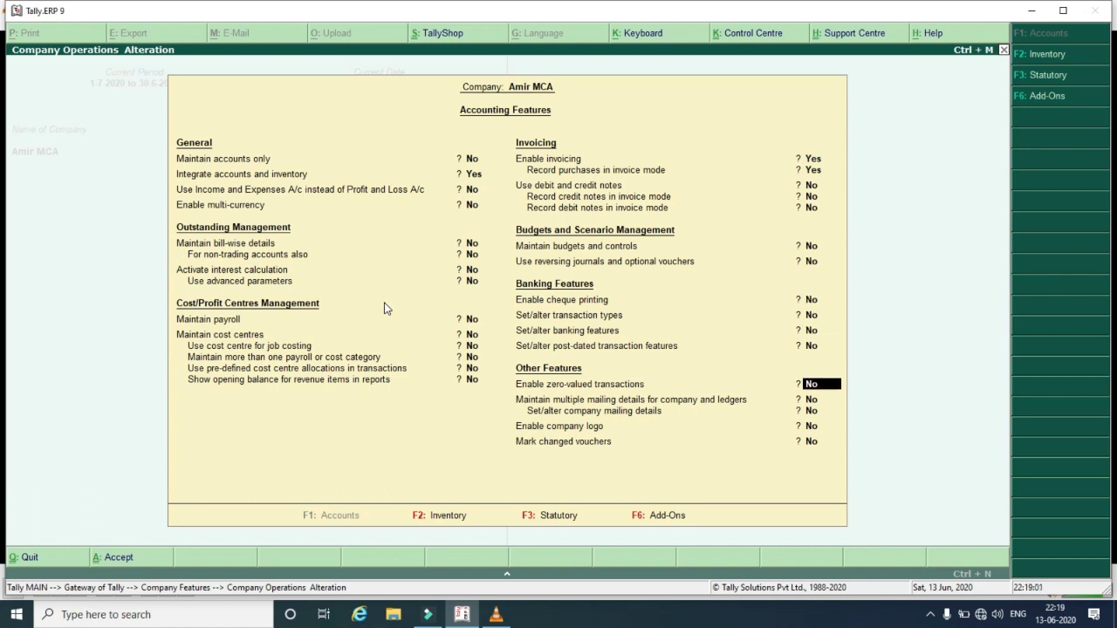
{"action": "key", "text": "Return"}
{"action": "key", "text": "Return"}
{"action": "key", "text": "Return"}
{"action": "key", "text": "Return"}
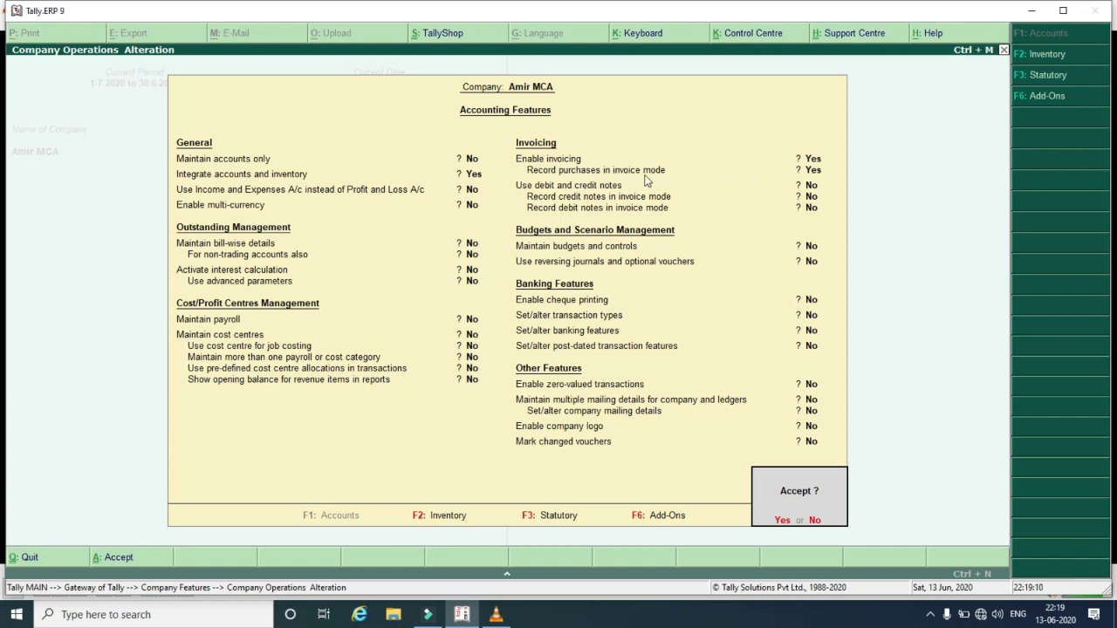
{"action": "key", "text": "y"}
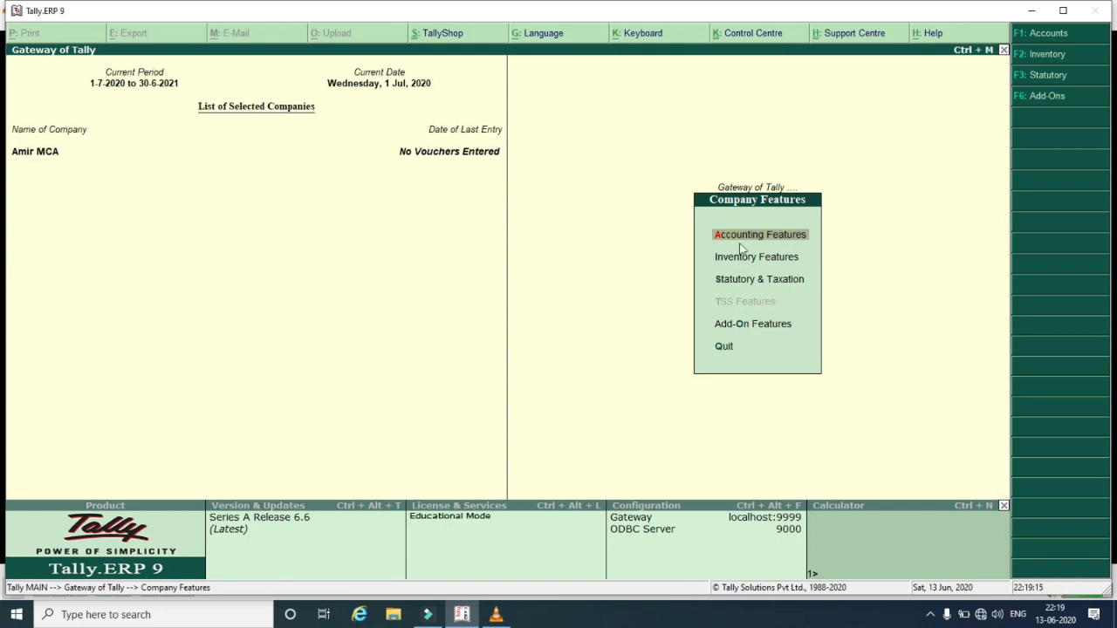
In the company's inventory features, enable Maintain multiple Godowns and Maintain stock categories
{"action": "key", "text": "Down"}
{"action": "key", "text": "Return"}
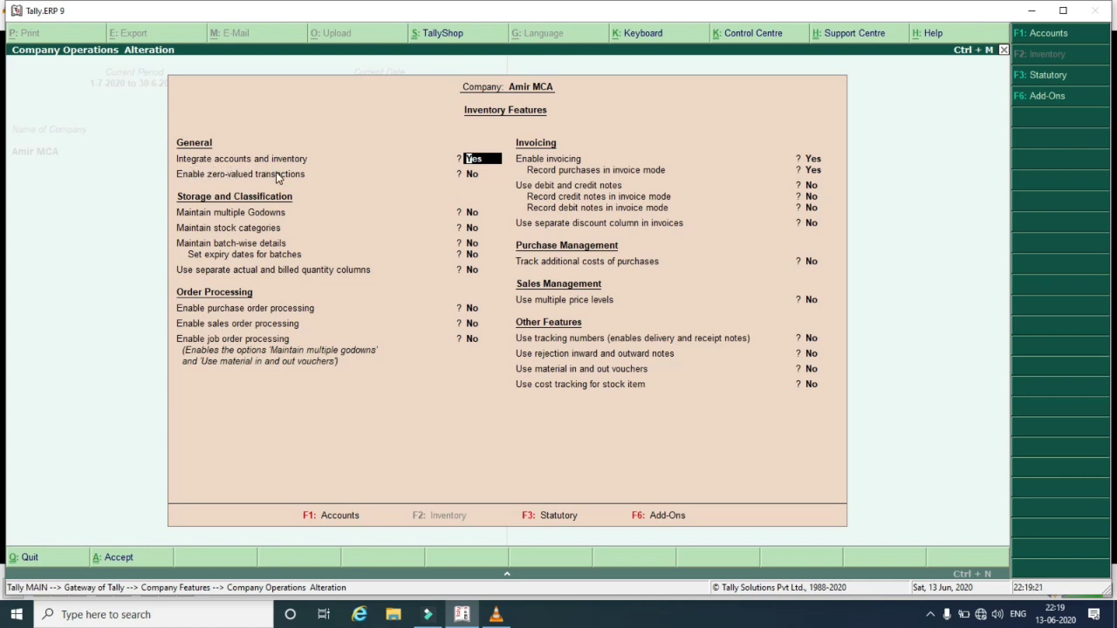
{"action": "key", "text": "Return"}
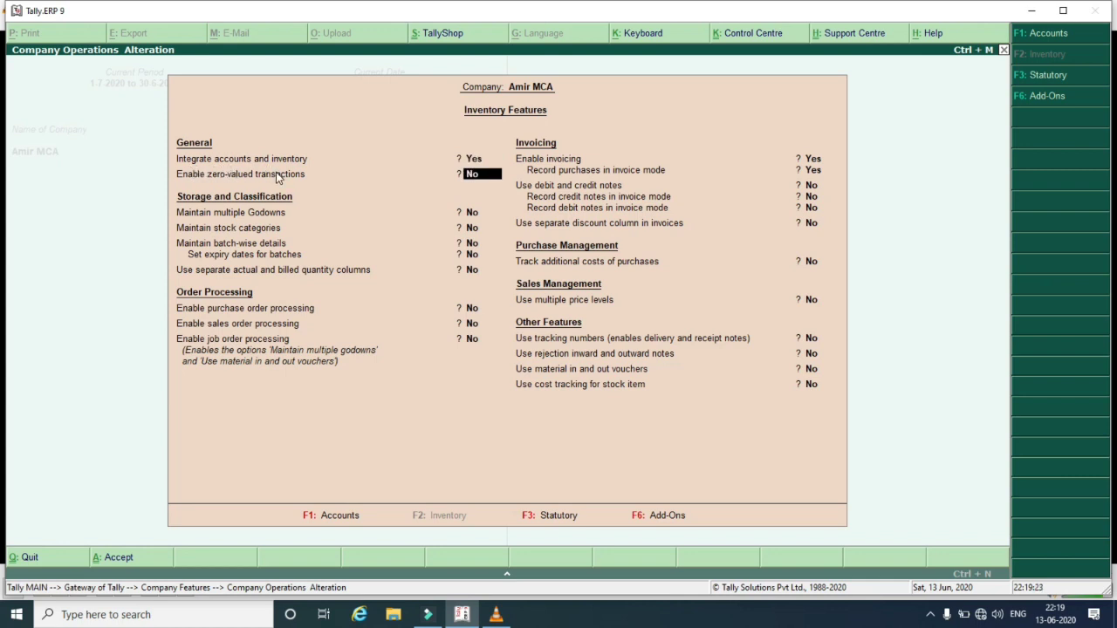
{"action": "key", "text": "Return"}
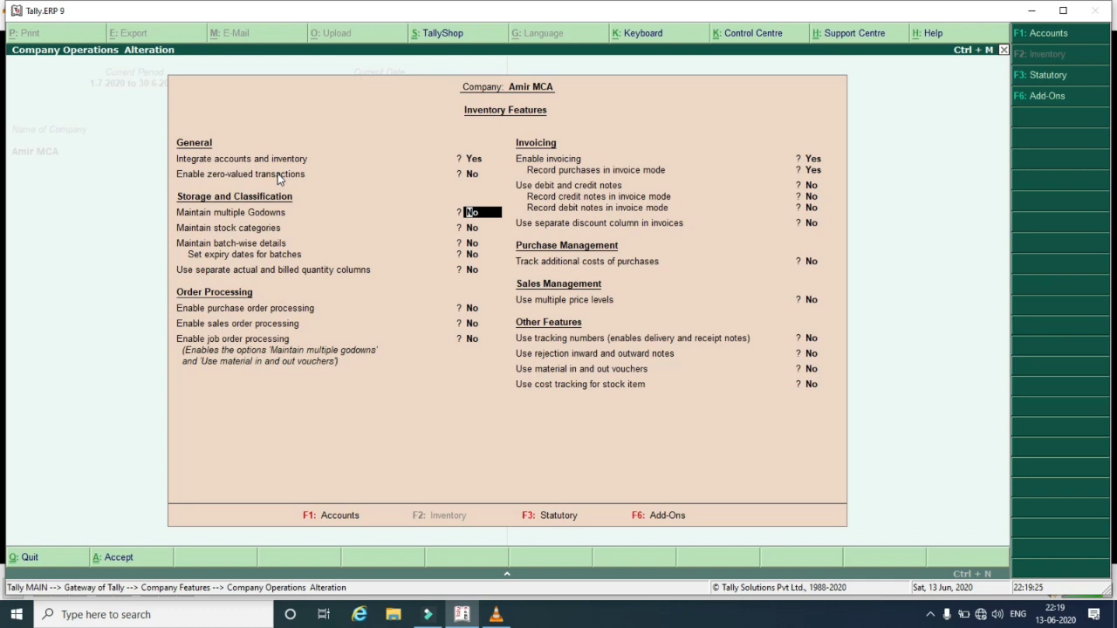
{"action": "type", "text": "y"}
{"action": "key", "text": "Return"}
{"action": "type", "text": "y"}
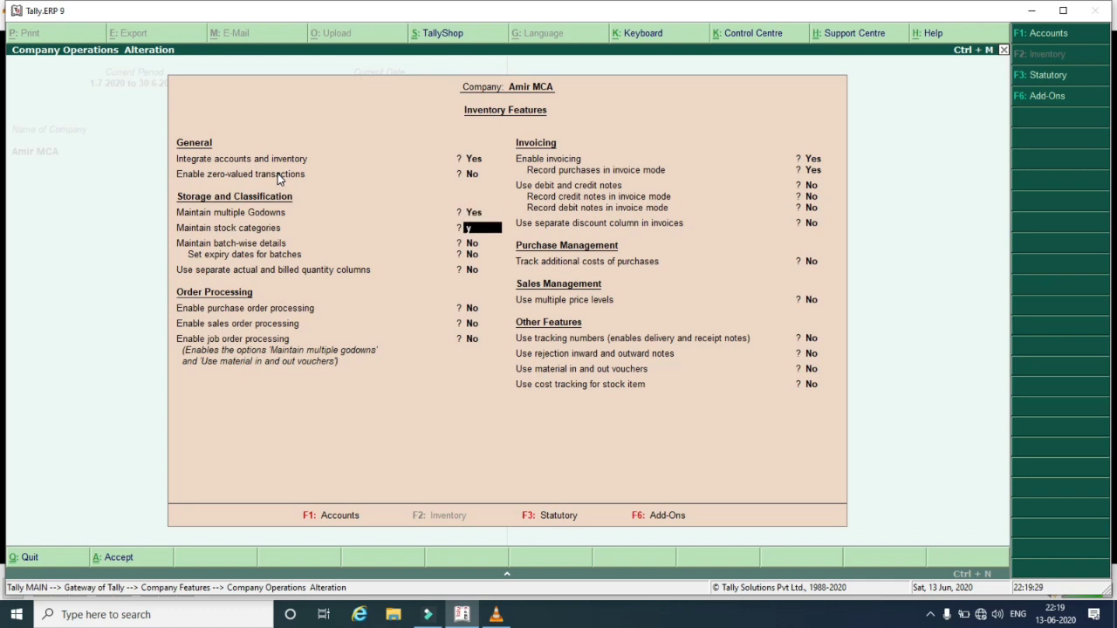
{"action": "key", "text": "Return"}
Keep the remaining inventory feature settings, accept them and return to the Gateway of Tally
{"action": "key", "text": "Return"}
{"action": "key", "text": "Return"}
{"action": "key", "text": "Return"}
{"action": "key", "text": "Return"}
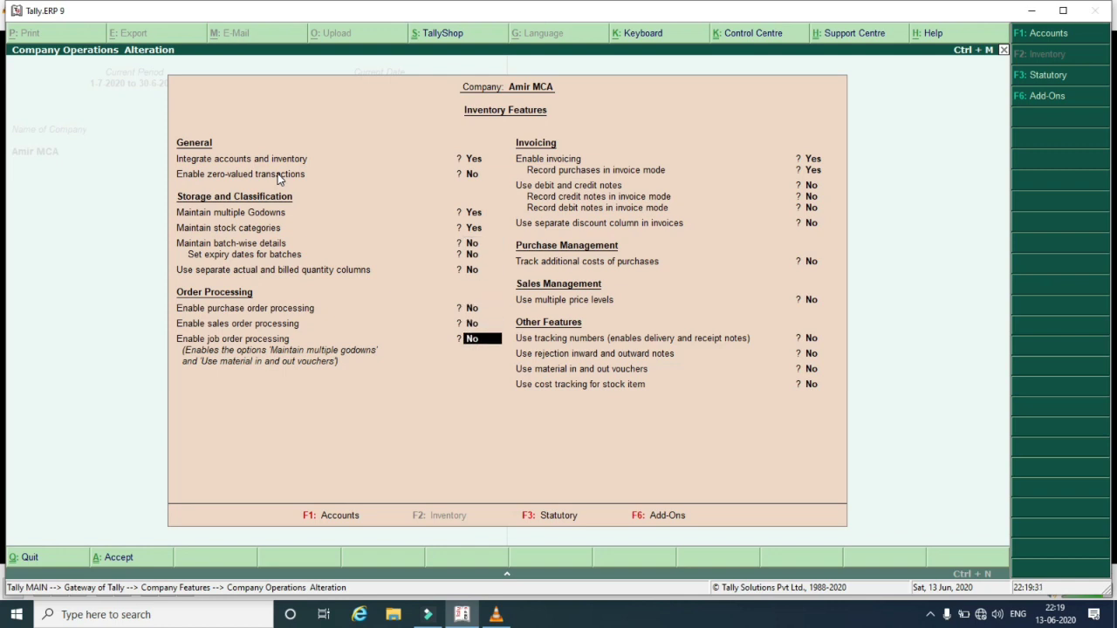
{"action": "key", "text": "Return"}
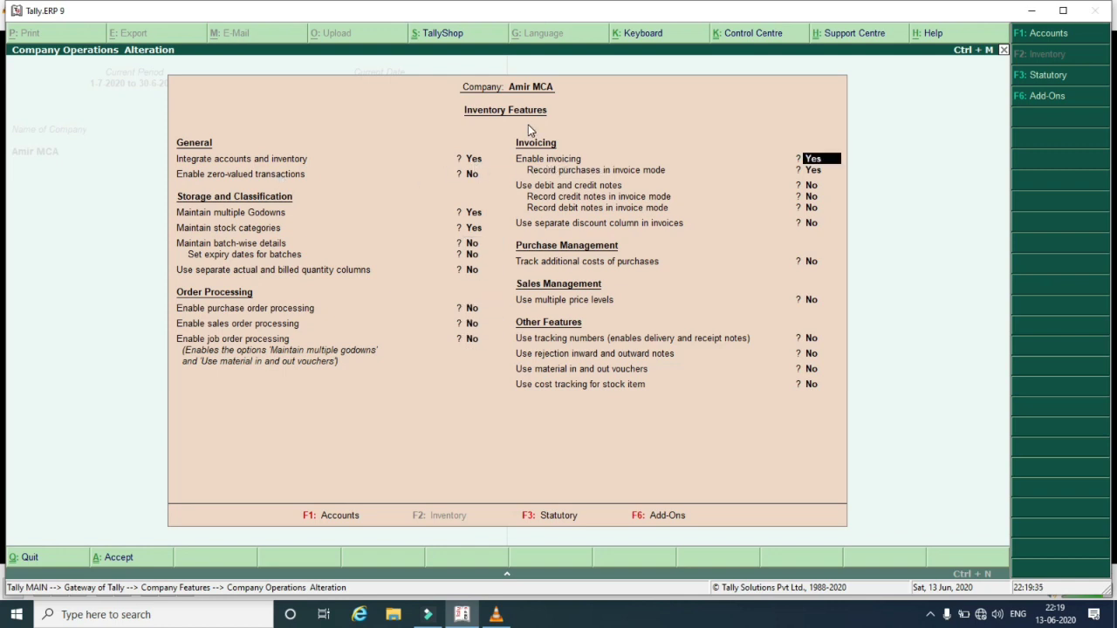
{"action": "key", "text": "Return"}
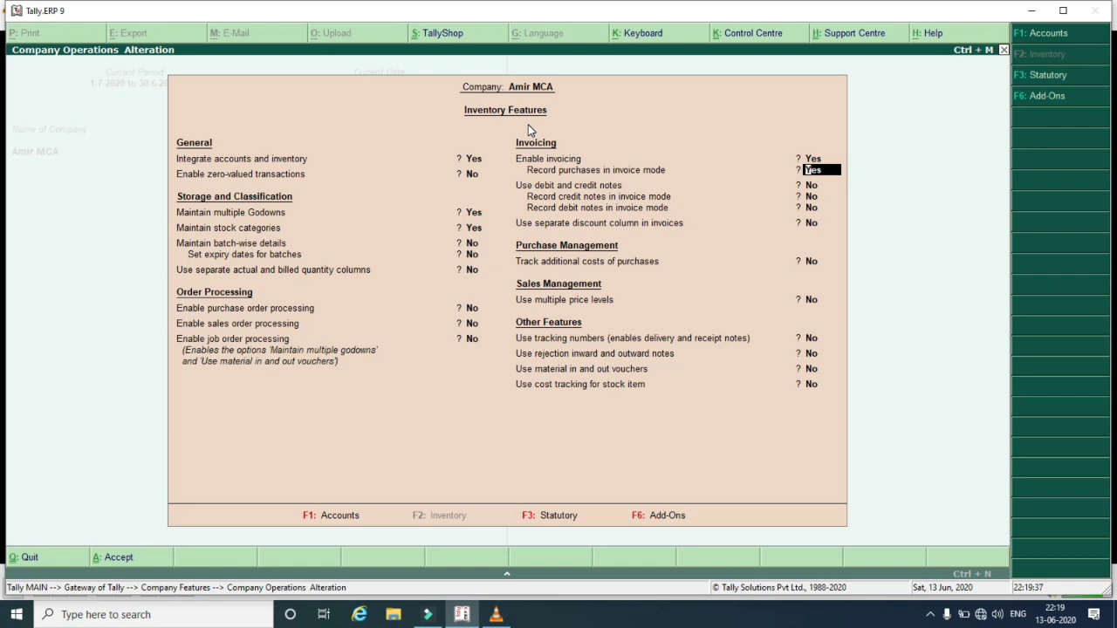
{"action": "key", "text": "Return"}
{"action": "key", "text": "Return"}
{"action": "key", "text": "Return"}
{"action": "key", "text": "Return"}
{"action": "key", "text": "Return"}
{"action": "key", "text": "Return"}
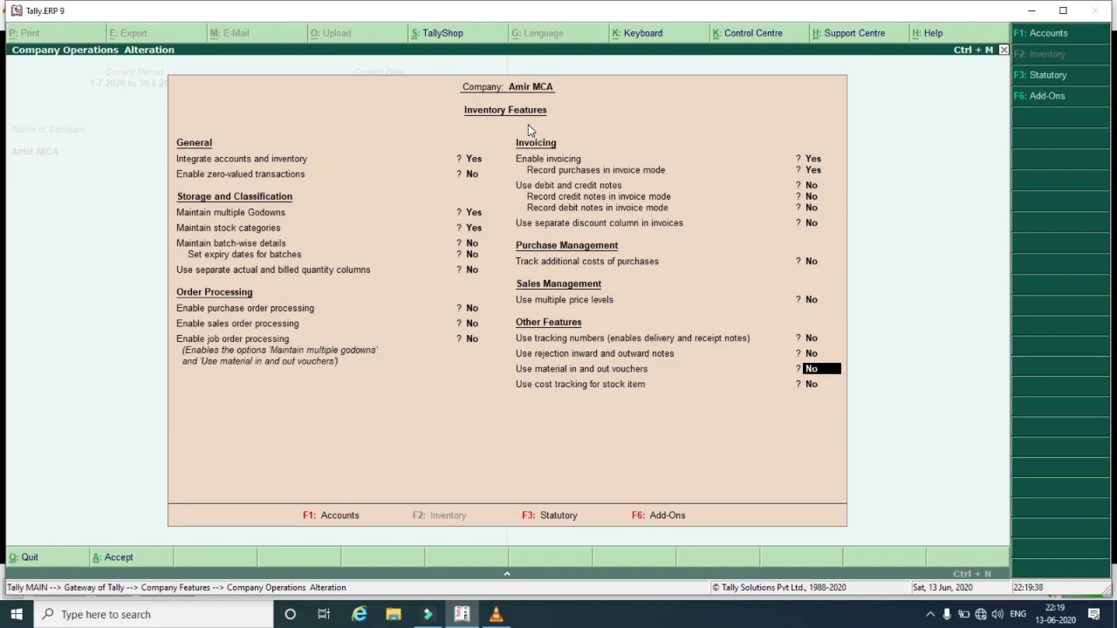
{"action": "key", "text": "Return"}
{"action": "key", "text": "Return"}
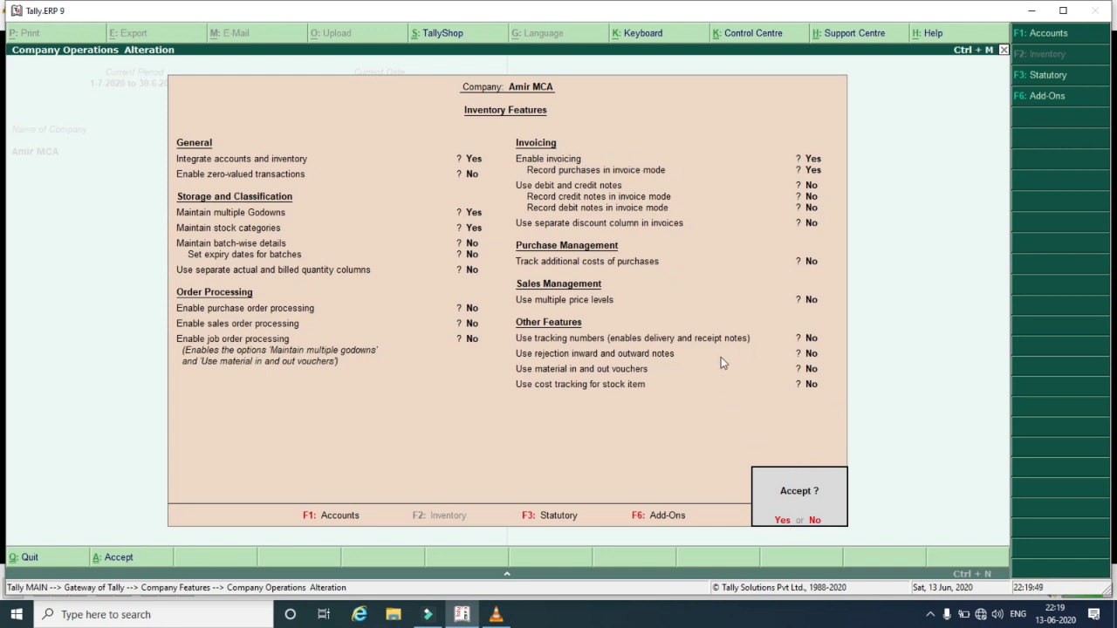
{"action": "key", "text": "Return"}
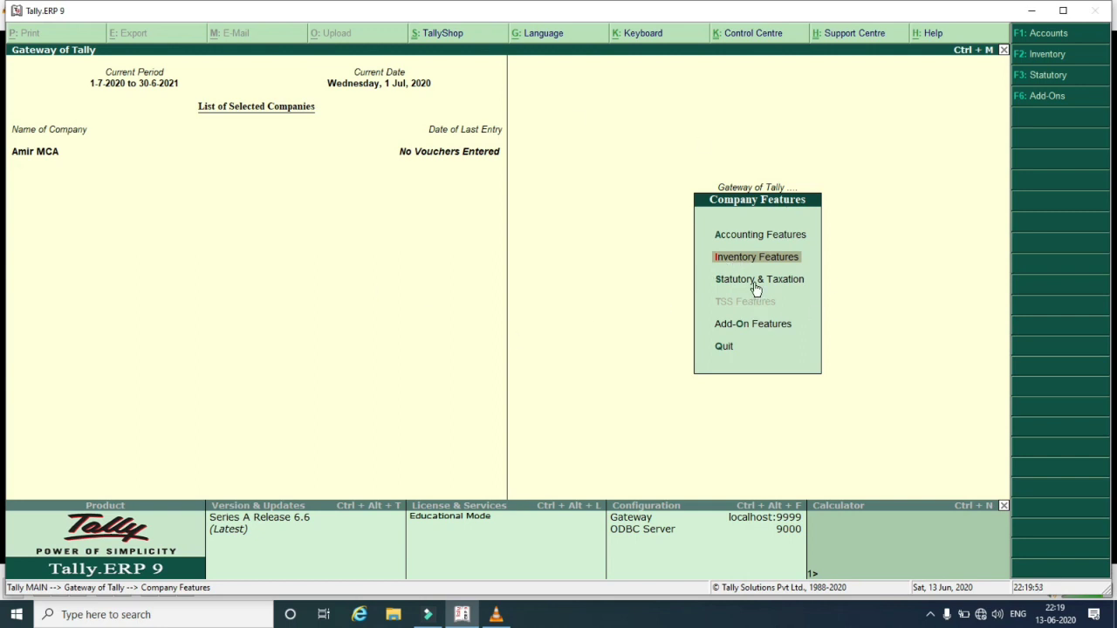
{"action": "key", "text": "Escape"}
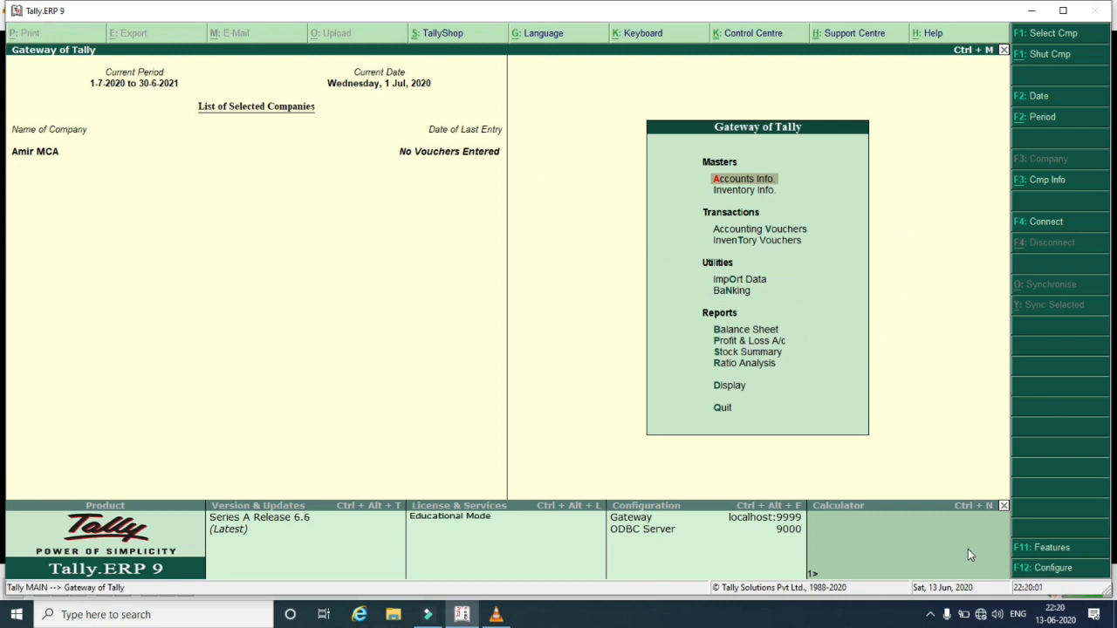
Open the voucher entry configuration for the company
{"action": "left_click", "coordinate": [1037, 568]}
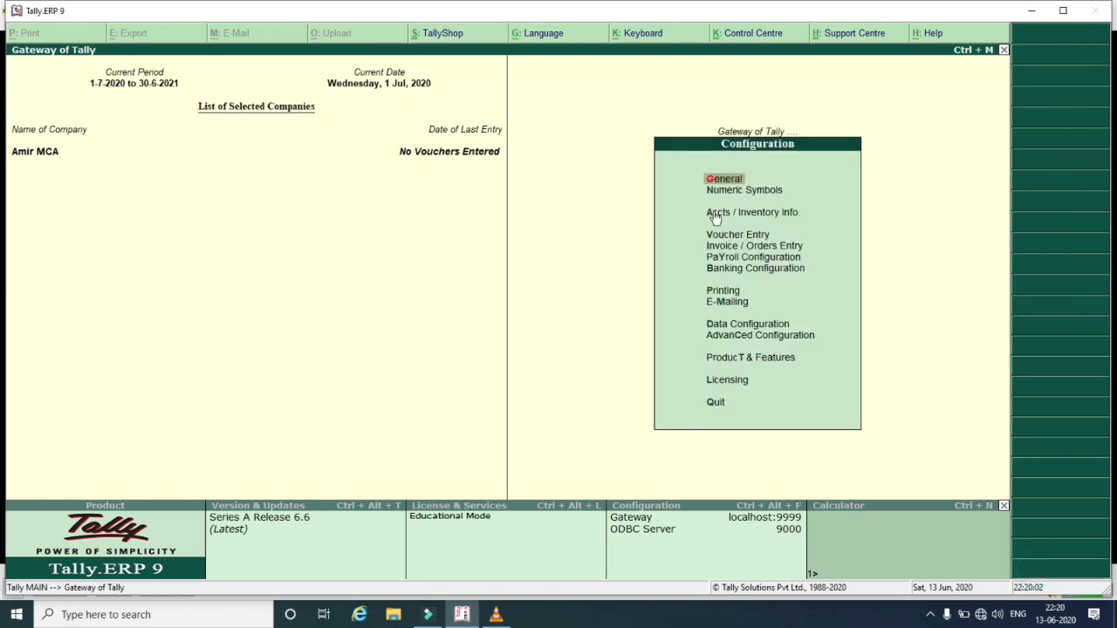
{"action": "key", "text": "Down"}
{"action": "key", "text": "Down"}
{"action": "key", "text": "Down"}
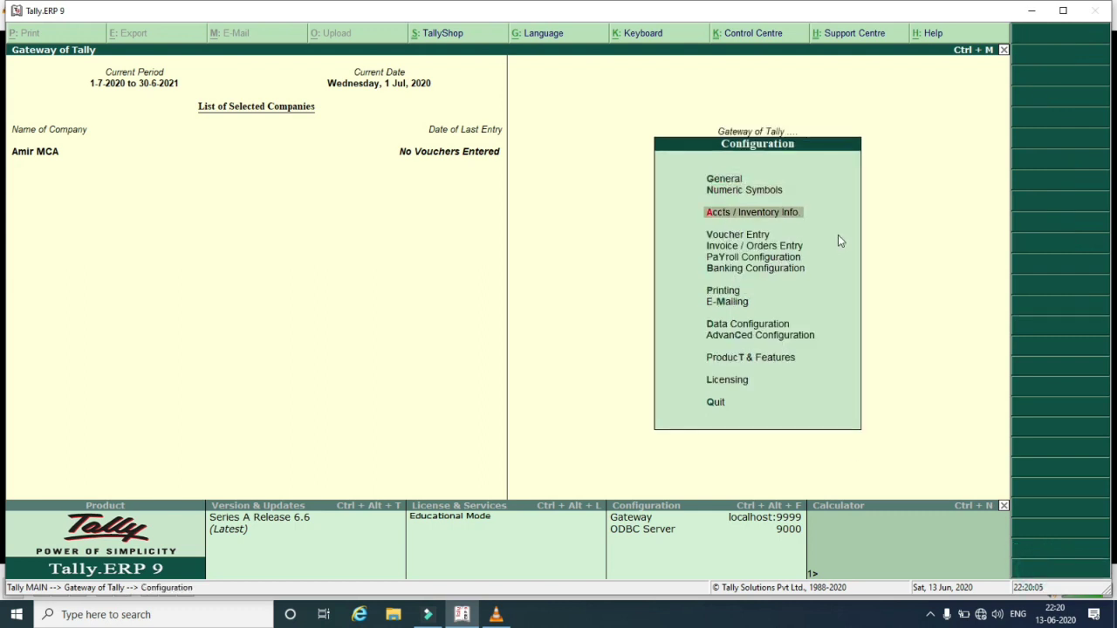
{"action": "key", "text": "Return"}
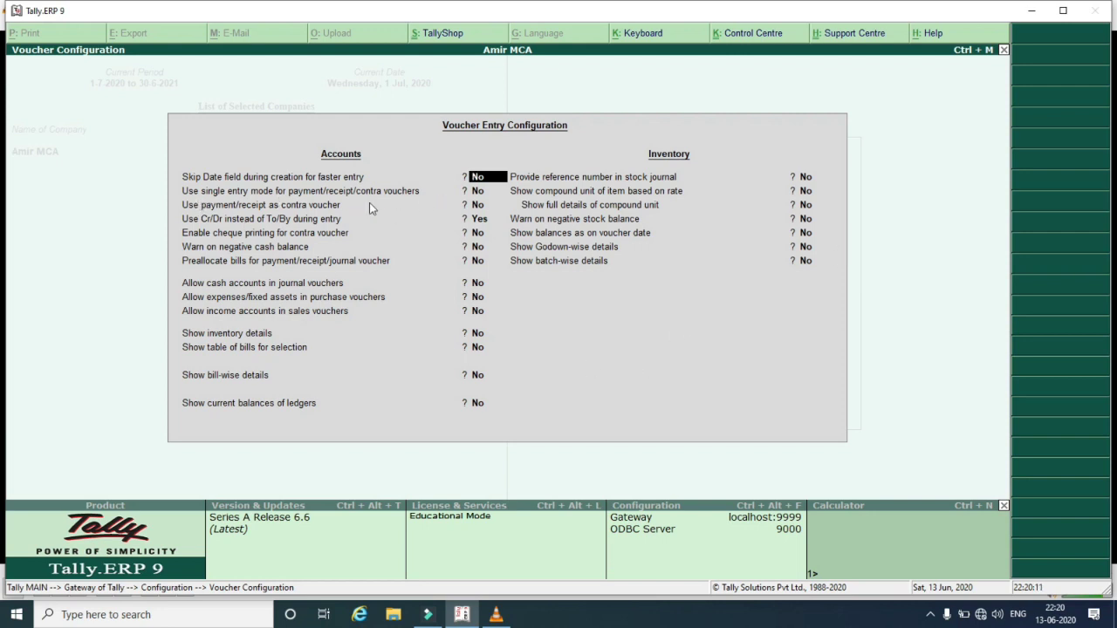
Set Show inventory details to Yes in the accounts part of the voucher entry configuration
{"action": "key", "text": "Down"}
{"action": "key", "text": "Down"}
{"action": "key", "text": "Down"}
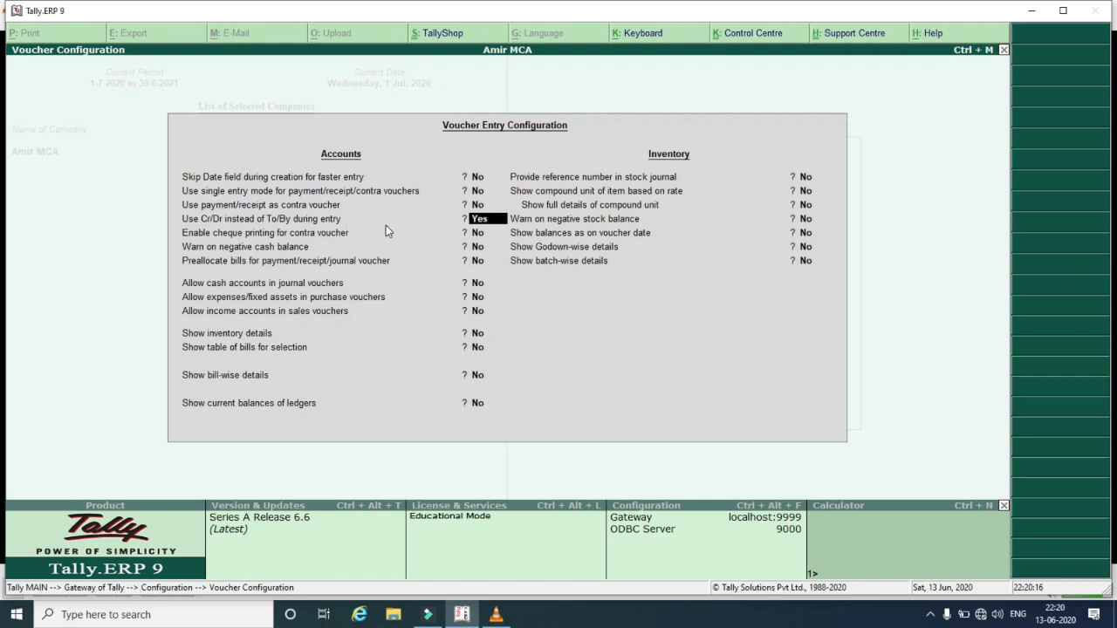
{"action": "key", "text": "Down"}
{"action": "key", "text": "Down"}
{"action": "key", "text": "Down"}
{"action": "key", "text": "Down"}
{"action": "key", "text": "Down"}
{"action": "key", "text": "Down"}
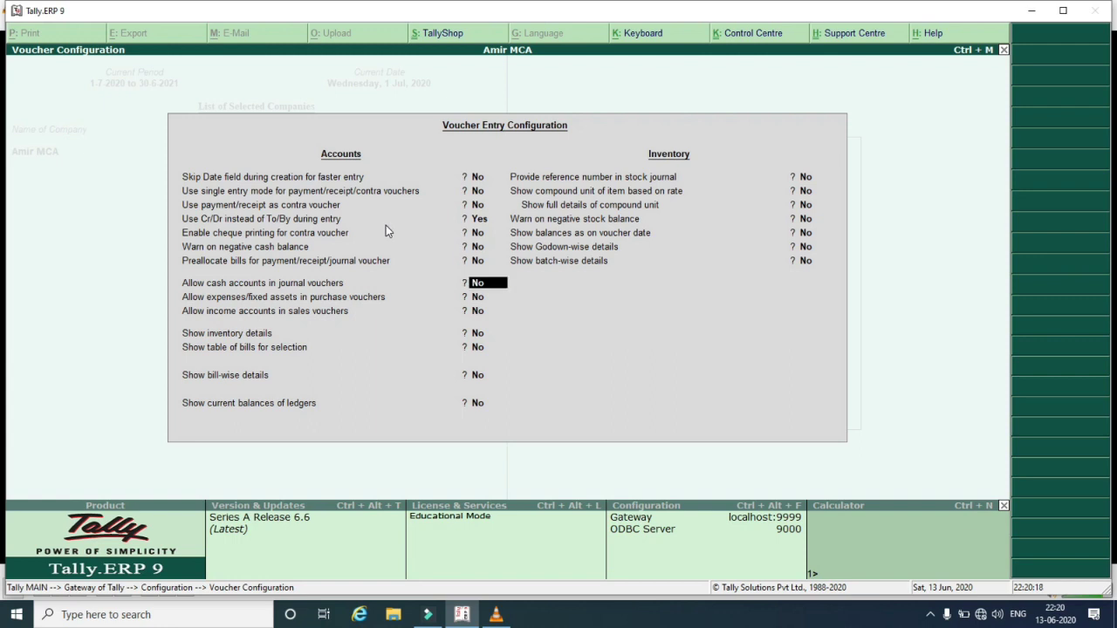
{"action": "key", "text": "Down"}
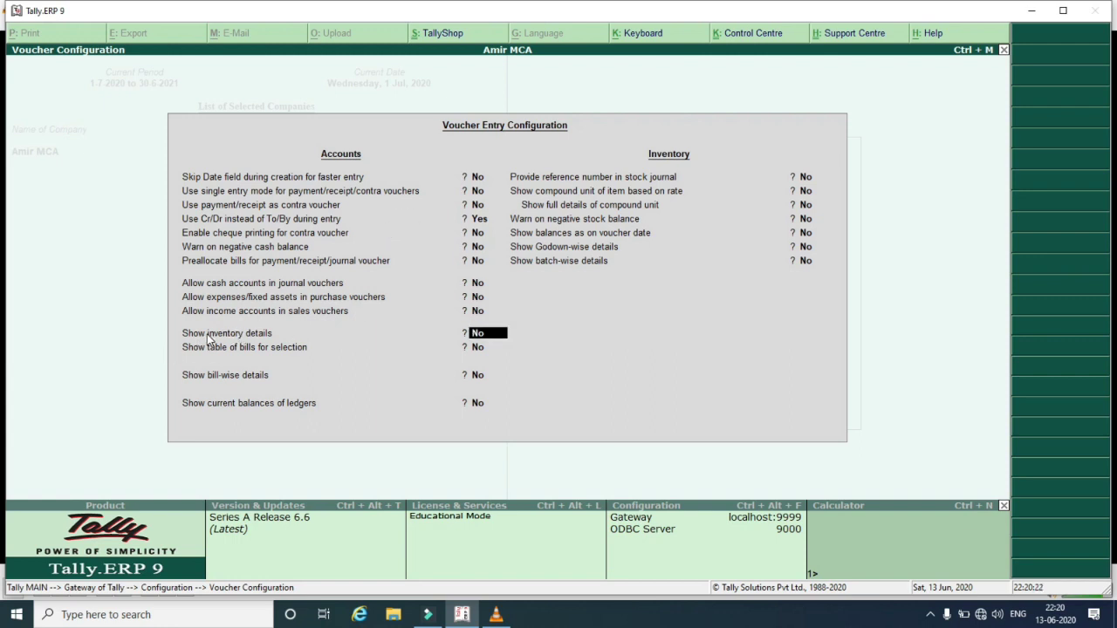
{"action": "type", "text": "y"}
{"action": "key", "text": "Return"}
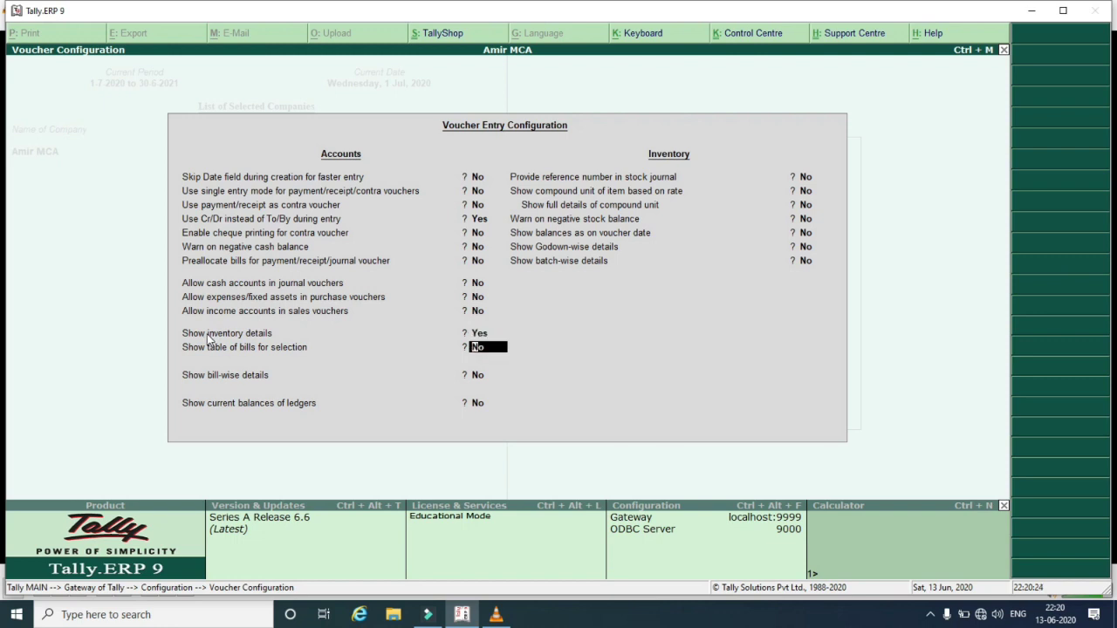
Set Show table of bills for selection and Show final balances of bill to Yes
{"action": "type", "text": "y"}
{"action": "key", "text": "Return"}
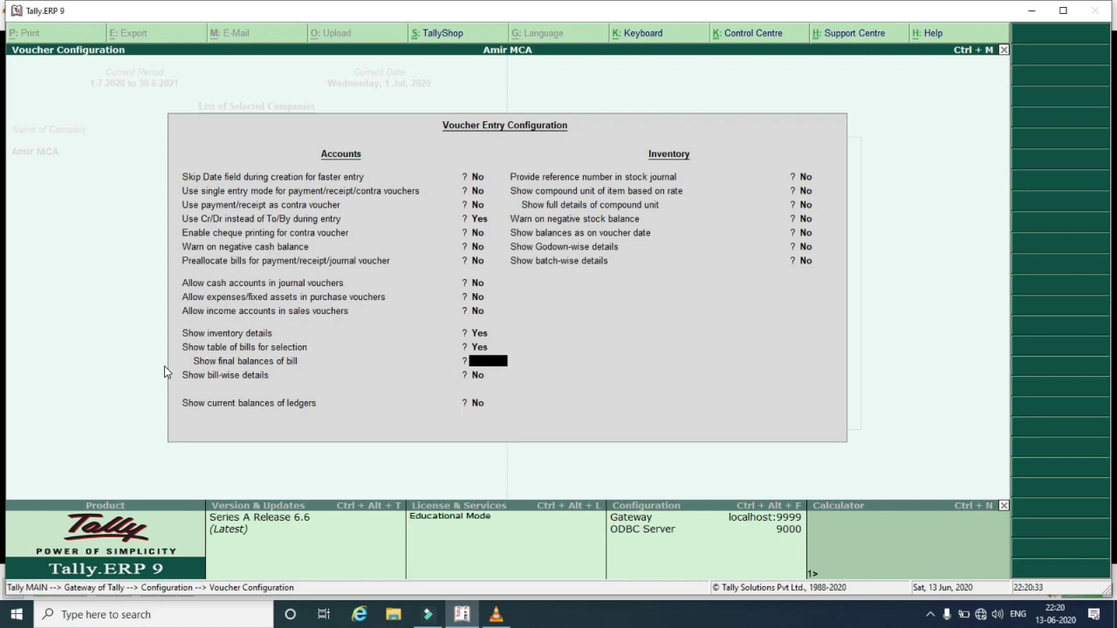
{"action": "type", "text": "y"}
{"action": "key", "text": "Return"}
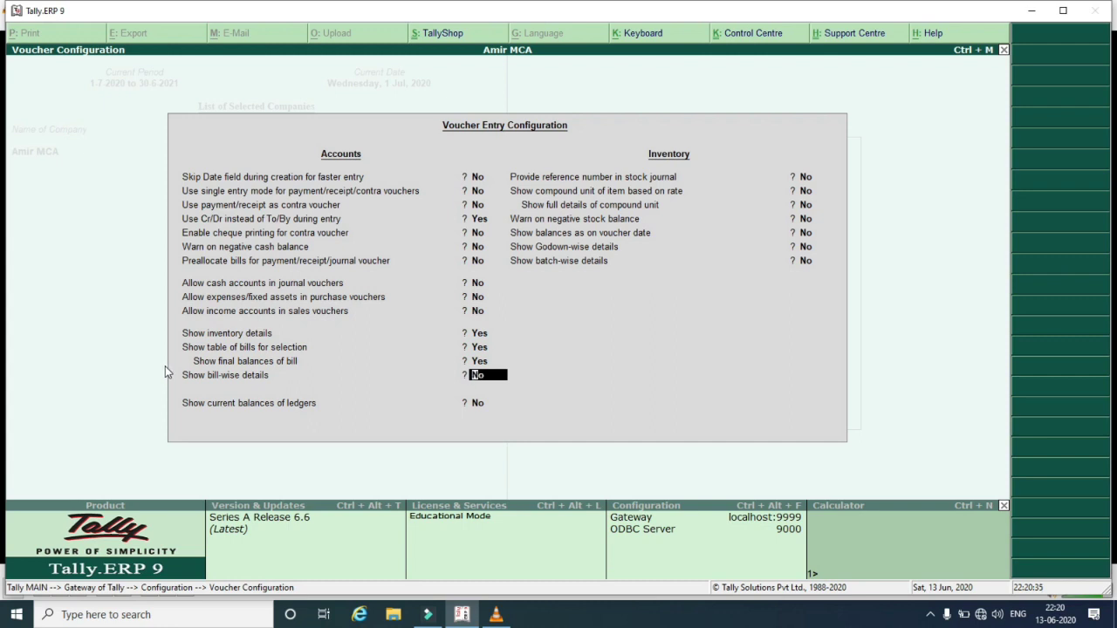
Enable Show current balances of ledgers with Show balances as on voucher date at Yes, and save the voucher configuration
{"action": "key", "text": "Return"}
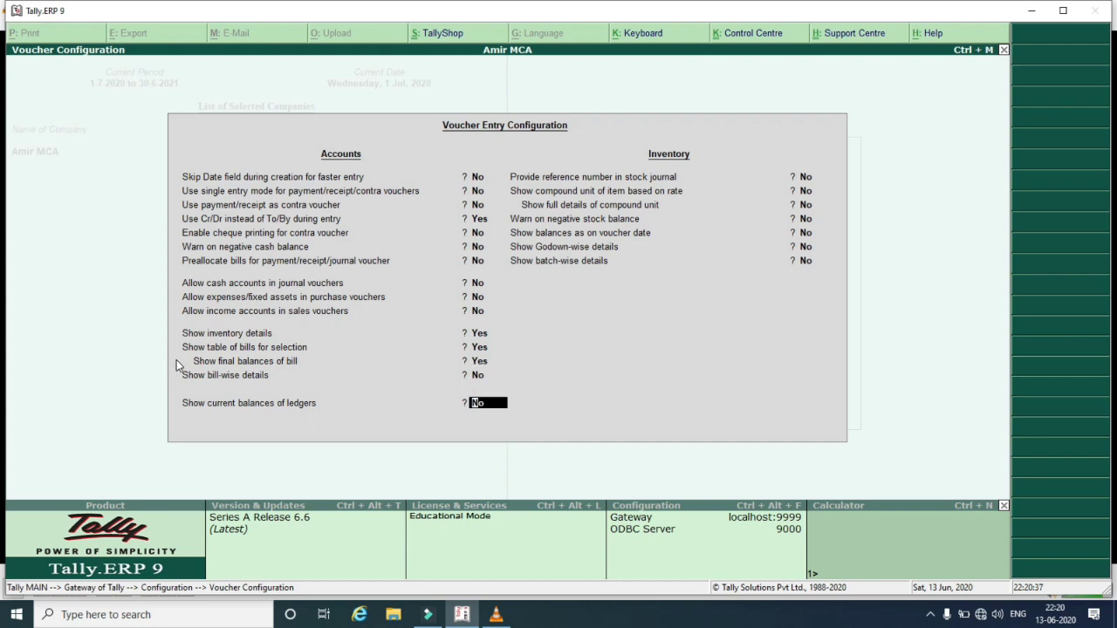
{"action": "type", "text": "y"}
{"action": "key", "text": "Return"}
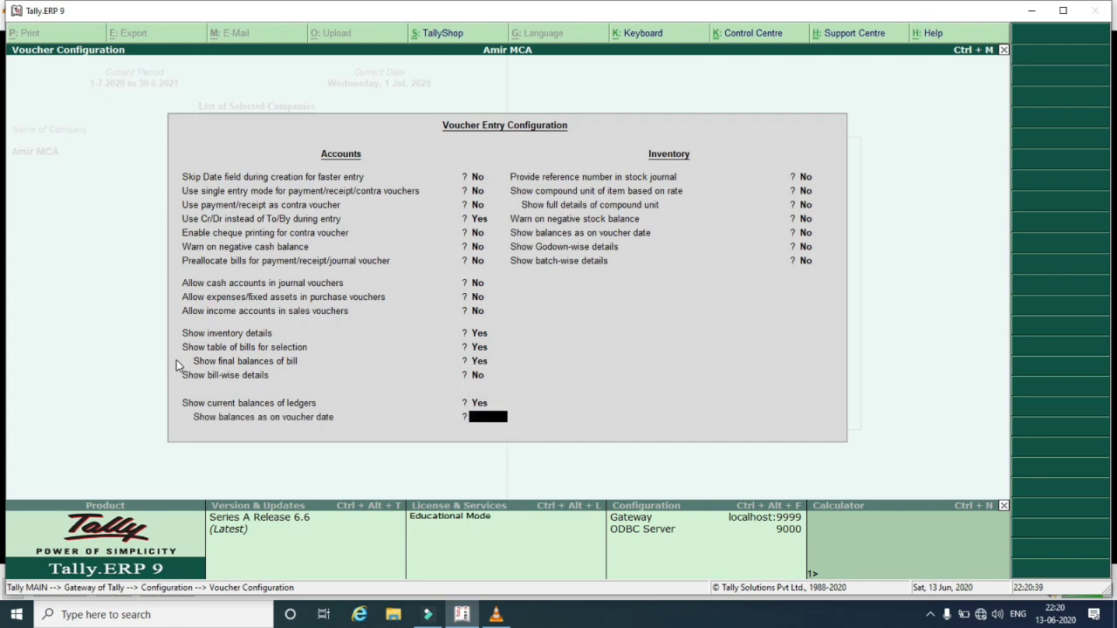
{"action": "key", "text": "Return"}
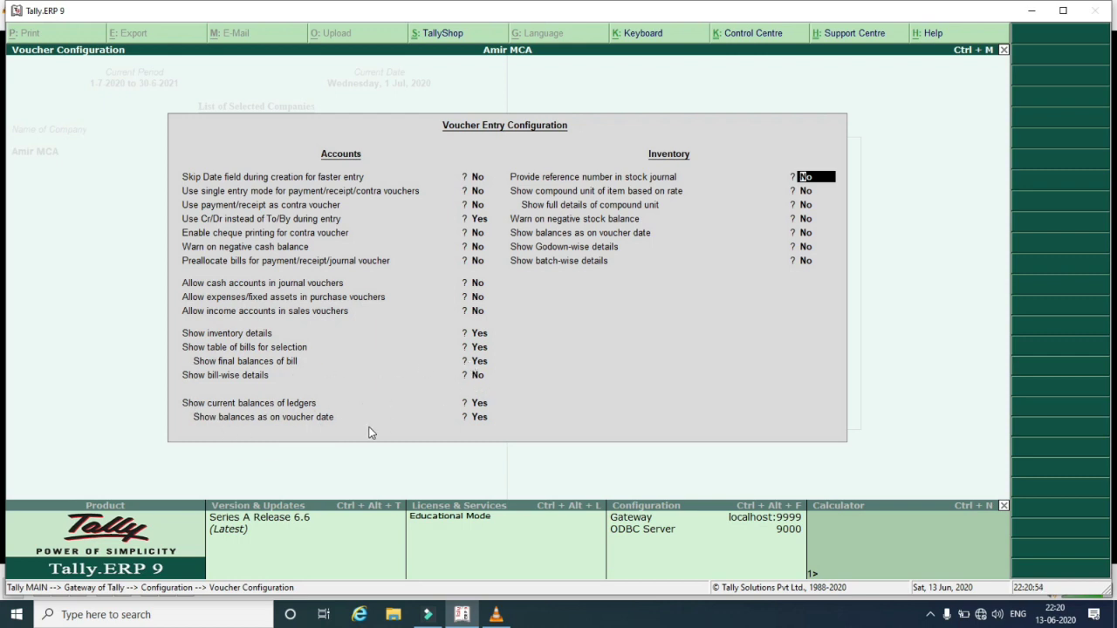
{"action": "key", "text": "Return"}
{"action": "key", "text": "Return"}
{"action": "key", "text": "Return"}
{"action": "key", "text": "Return"}
{"action": "key", "text": "Return"}
{"action": "key", "text": "Return"}
{"action": "key", "text": "Return"}
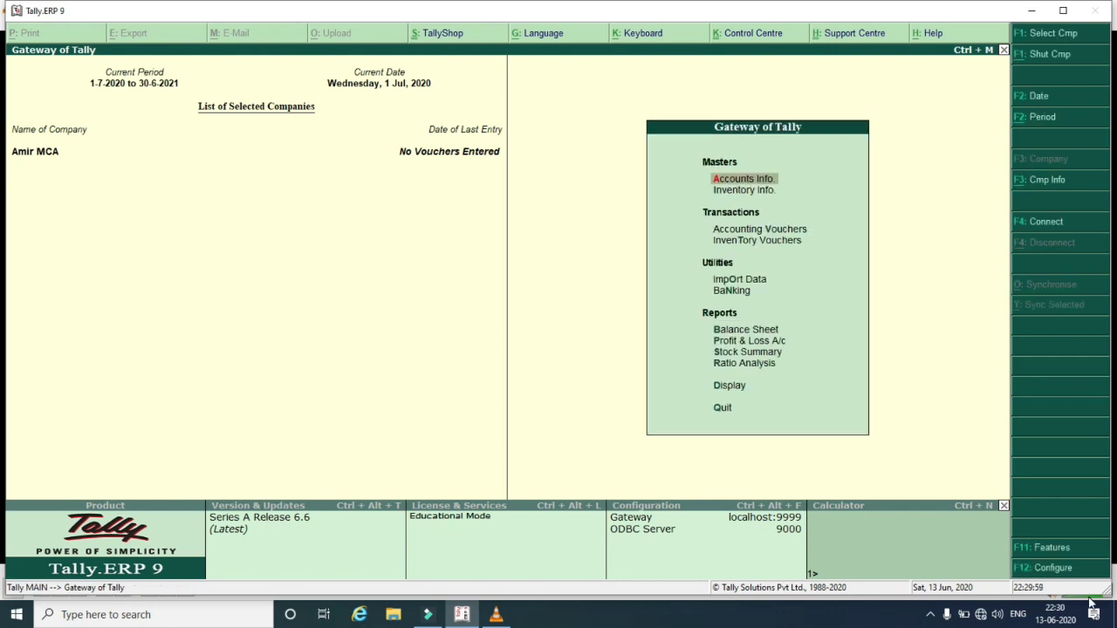
Start creating a single ledger and check the purchase inventory example in VLC media player before returning to Tally
{"action": "key", "text": "Return"}
{"action": "key", "text": "Down"}
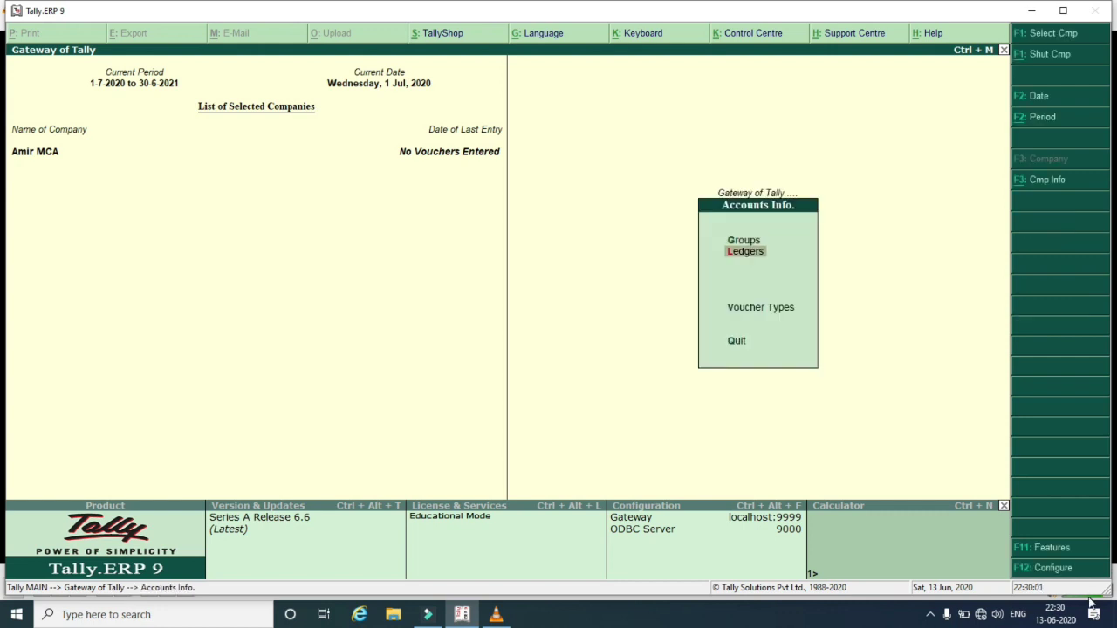
{"action": "key", "text": "Return"}
{"action": "key", "text": "Return"}
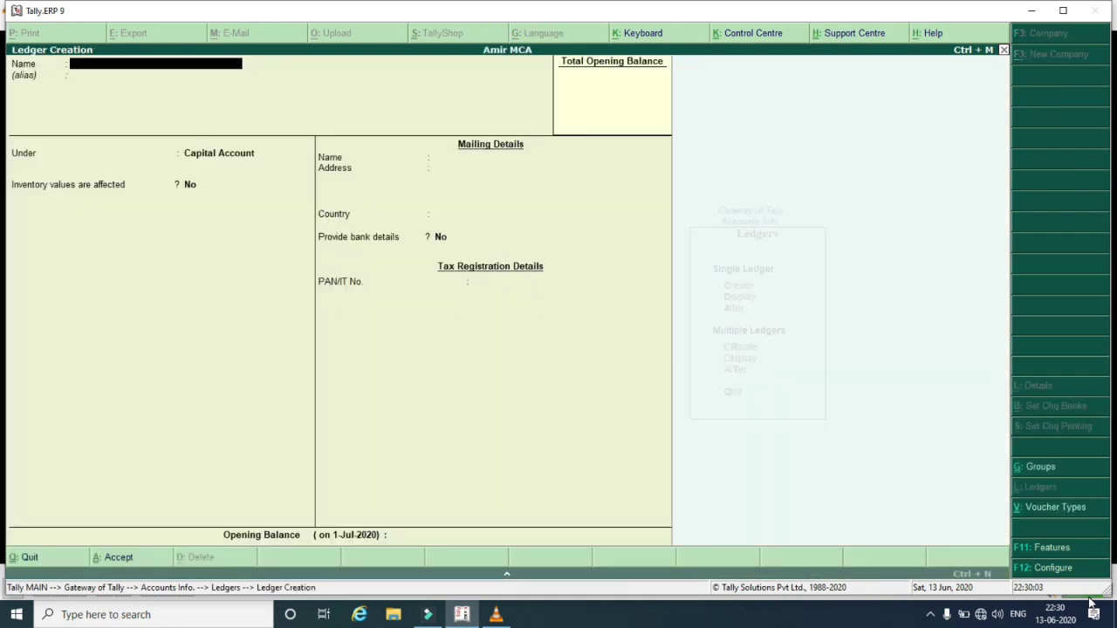
{"action": "left_click", "coordinate": [496, 614]}
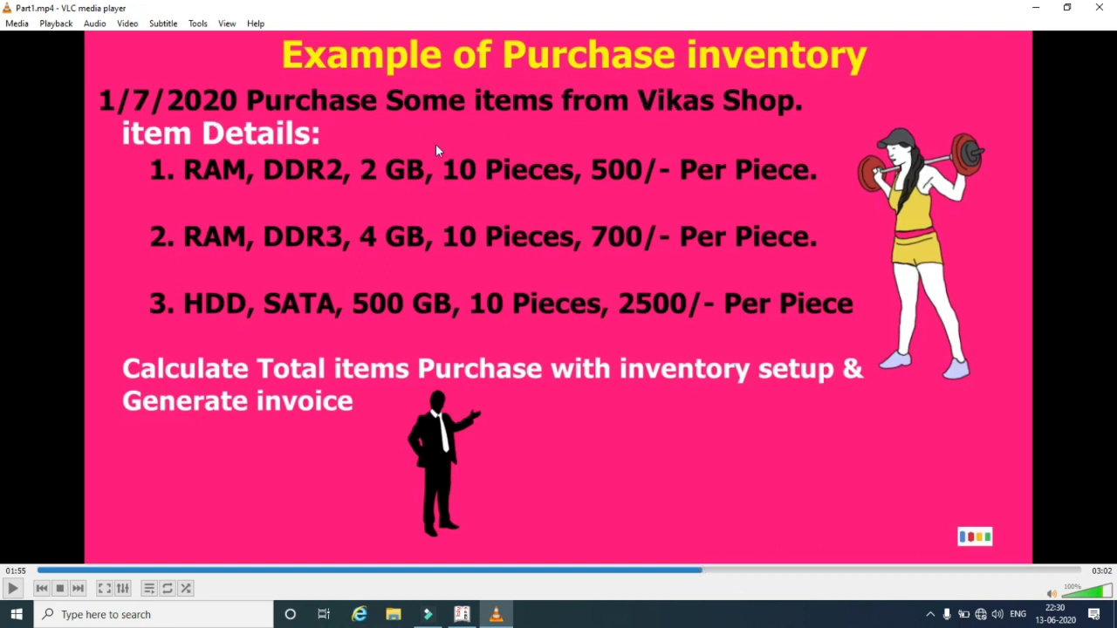
{"action": "left_click", "coordinate": [463, 613]}
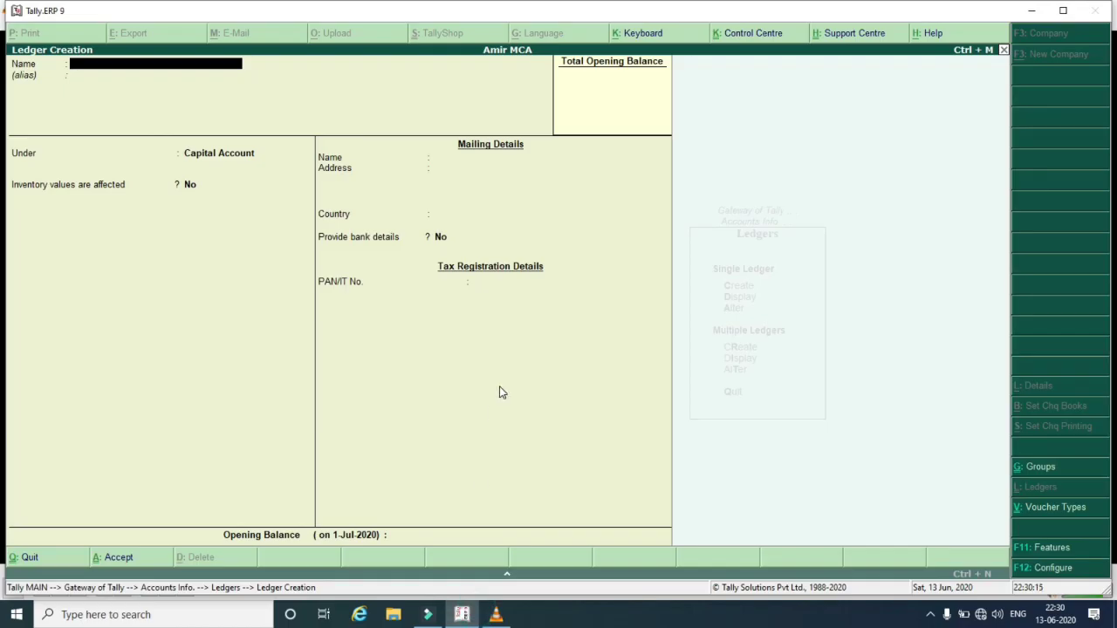
Create the Purchase ledger under Purchase Accounts with inventory values affected at Yes and type of ledger Not Applicable
{"action": "type", "text": "Purchase"}
{"action": "key", "text": "Return"}
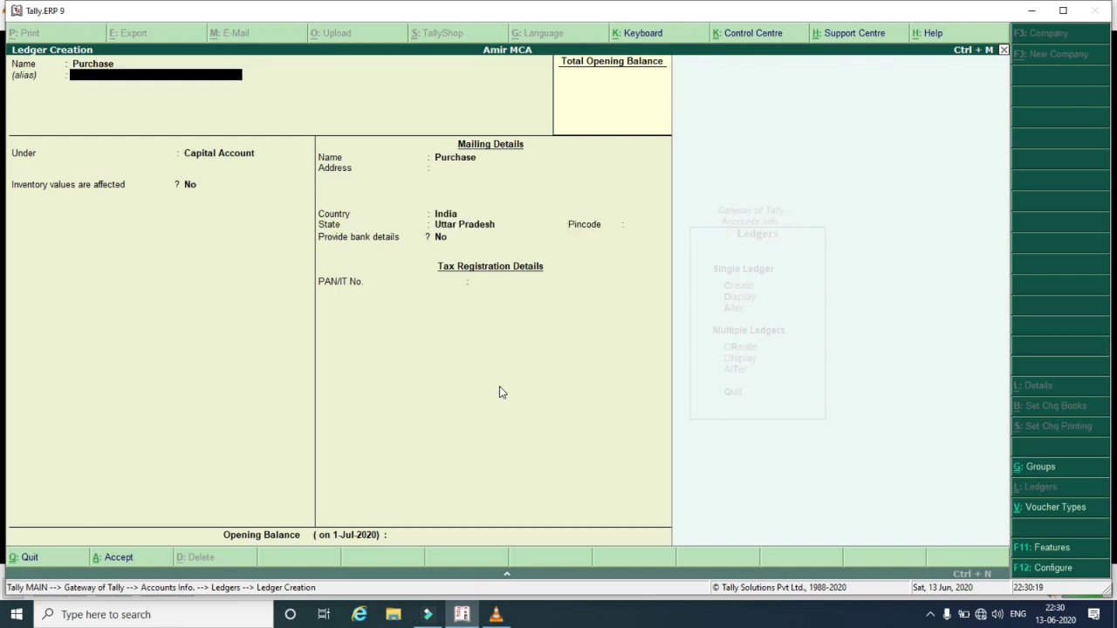
{"action": "key", "text": "Return"}
{"action": "type", "text": "Pu"}
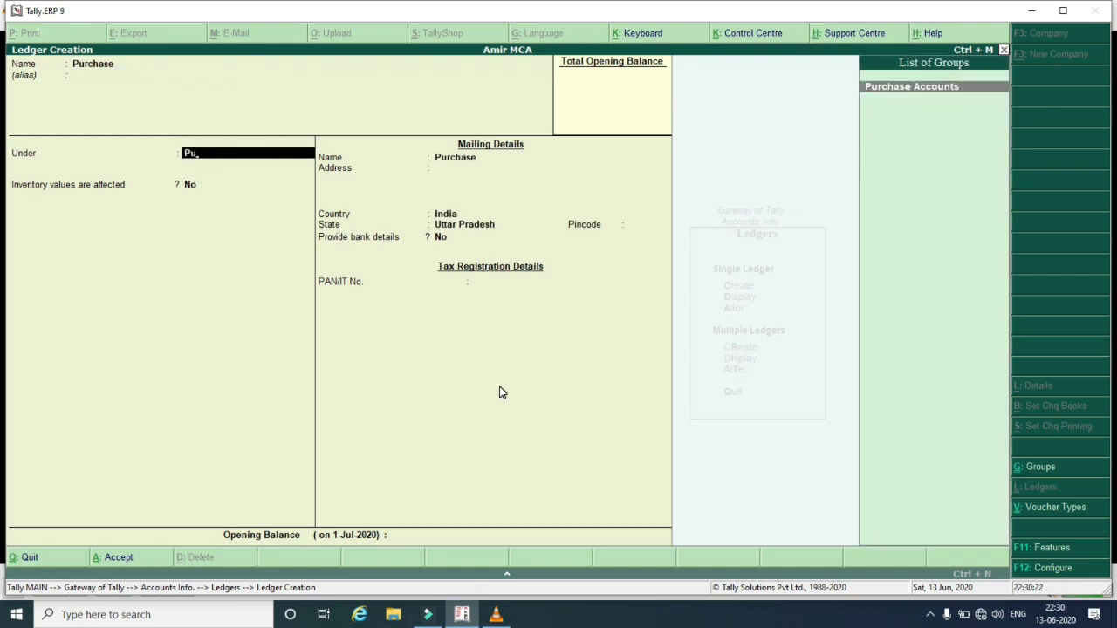
{"action": "key", "text": "Return"}
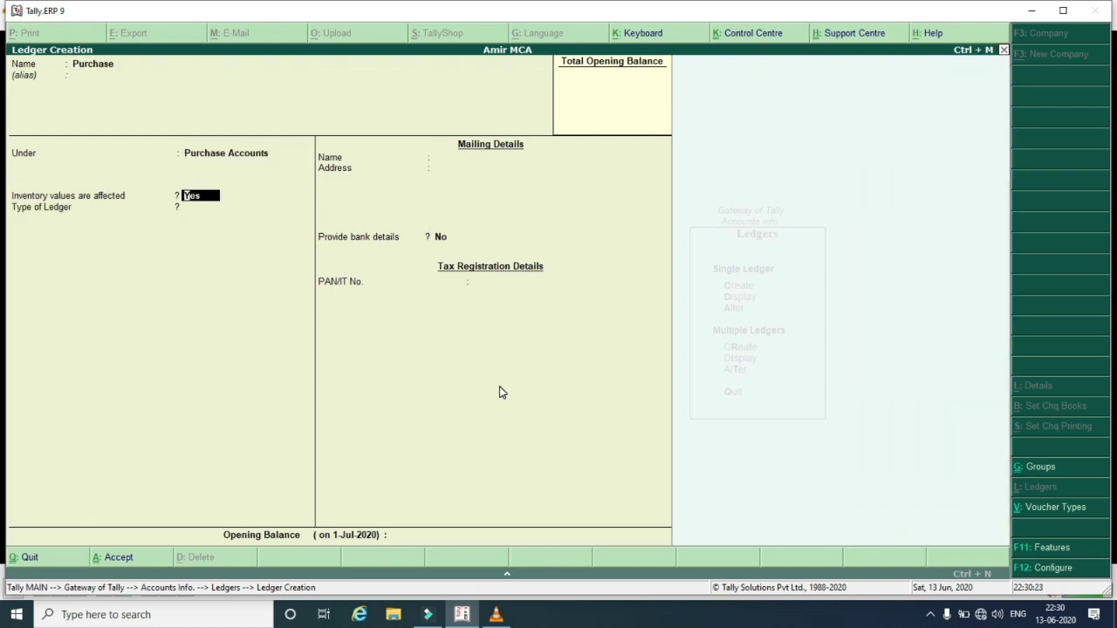
{"action": "key", "text": "Return"}
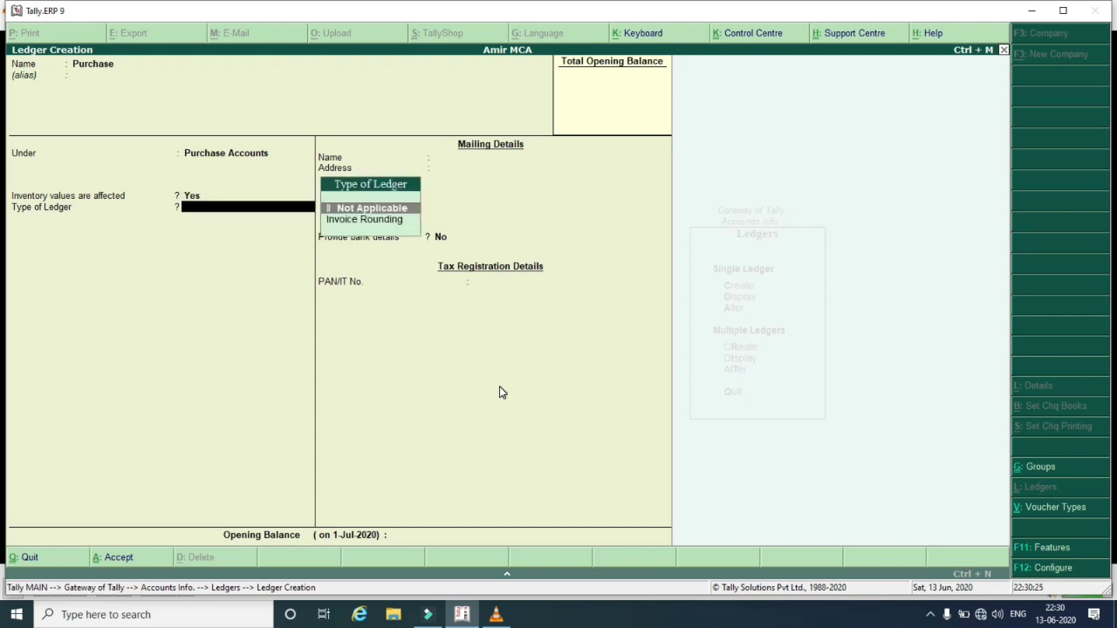
{"action": "key", "text": "Return"}
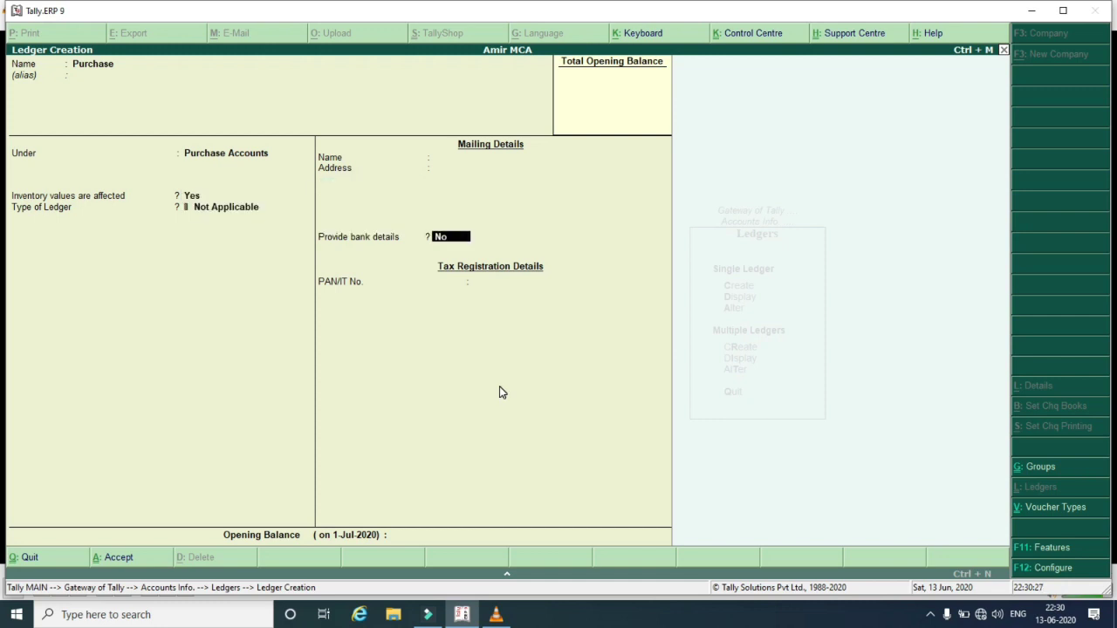
{"action": "key", "text": "Return"}
{"action": "key", "text": "Return"}
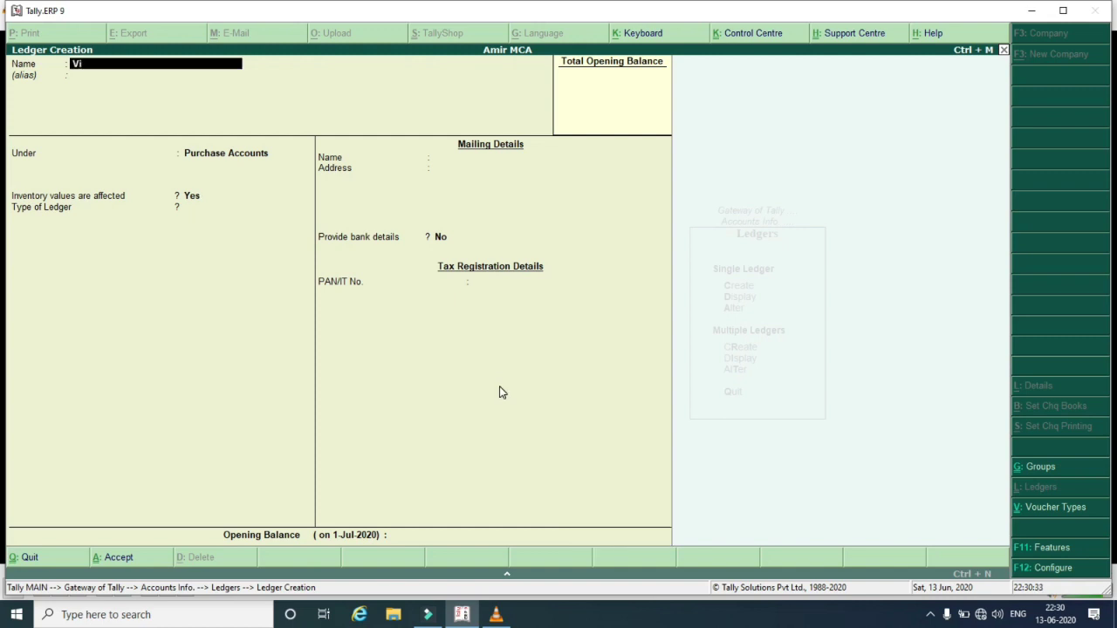
Name a new ledger Vikas Shop, place it under Sundry Creditors, and set Inventory values are affected to Yes
{"action": "type", "text": "Vikas Shop"}
{"action": "key", "text": "Return"}
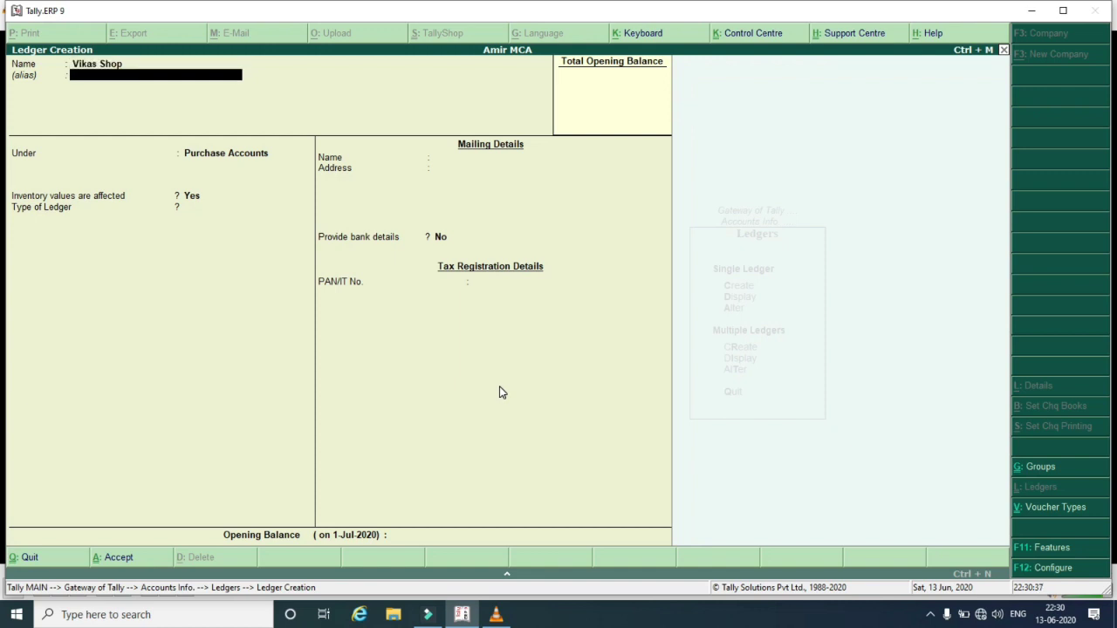
{"action": "type", "text": "Sun"}
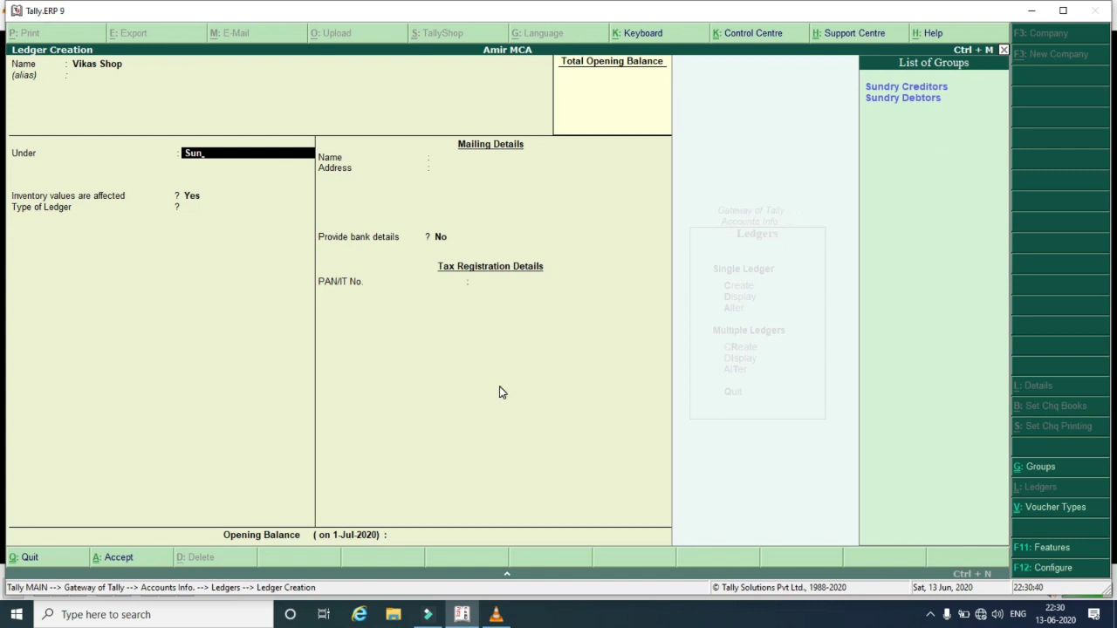
{"action": "key", "text": "Down"}
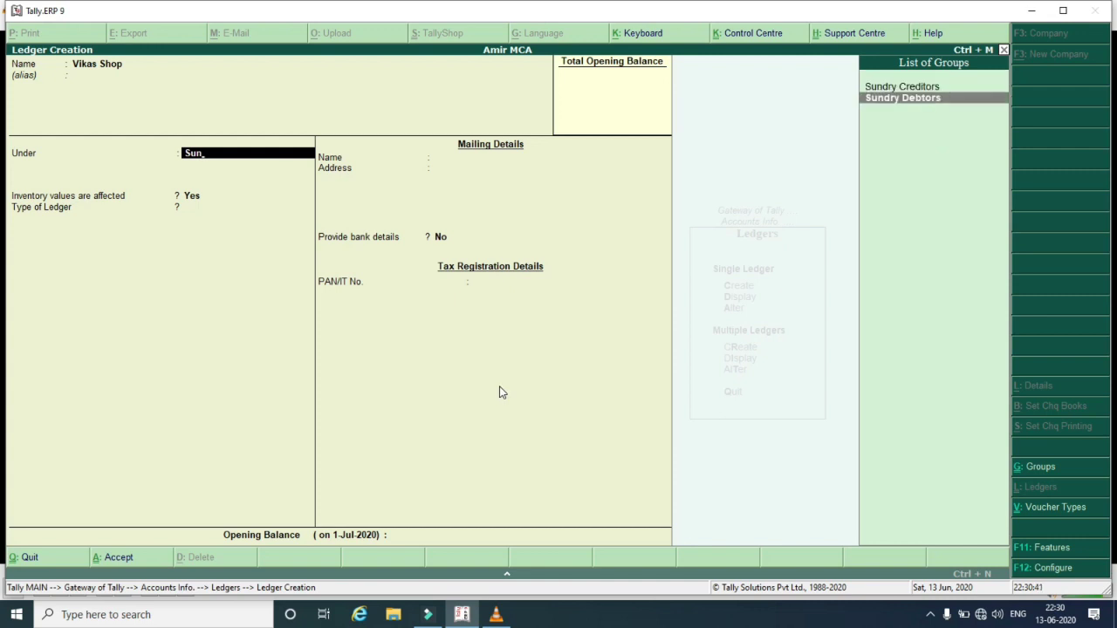
{"action": "key", "text": "Up"}
{"action": "key", "text": "Return"}
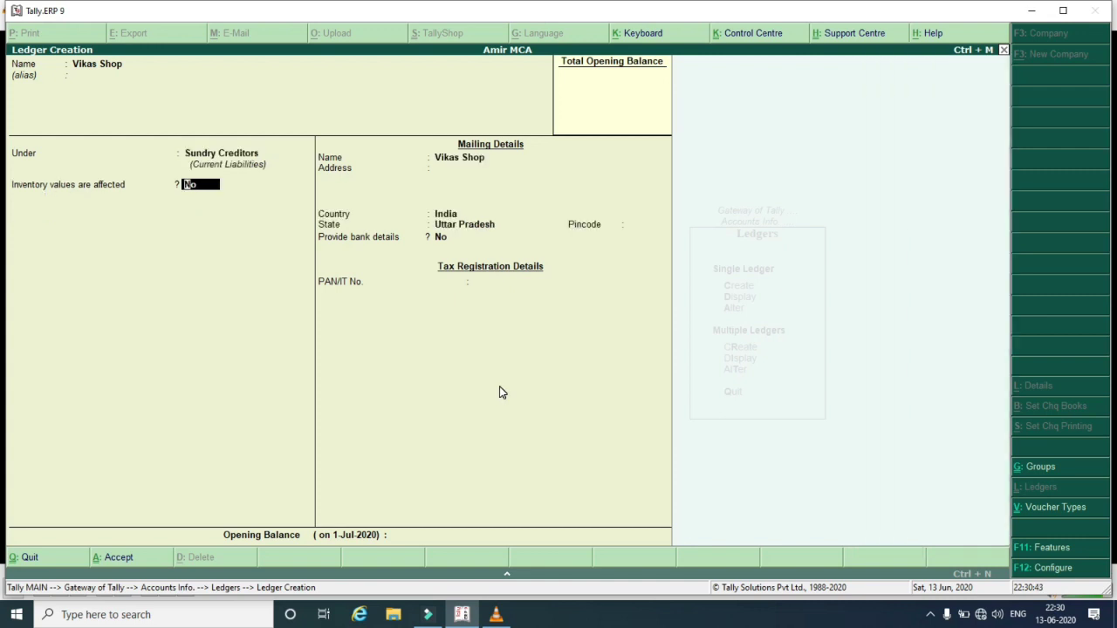
{"action": "key", "text": "y"}
{"action": "key", "text": "Return"}
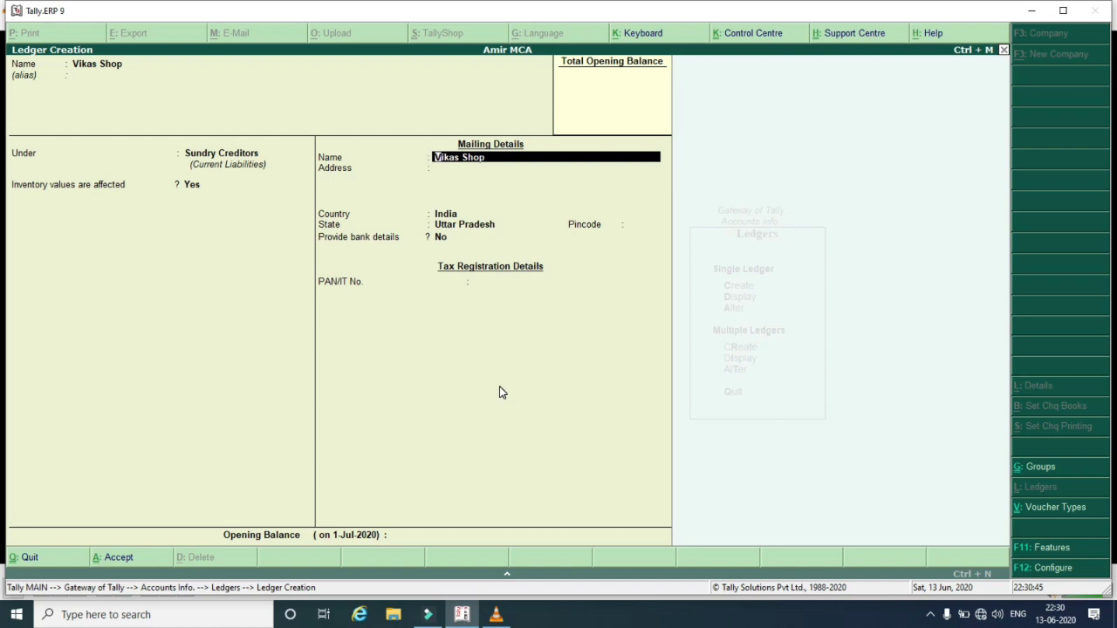
Save the Vikas Shop ledger with its default mailing and bank details and return to the Gateway of Tally
{"action": "key", "text": "Return"}
{"action": "key", "text": "Return"}
{"action": "key", "text": "Return"}
{"action": "key", "text": "Return"}
{"action": "key", "text": "Return"}
{"action": "key", "text": "Return"}
{"action": "key", "text": "Return"}
{"action": "key", "text": "Return"}
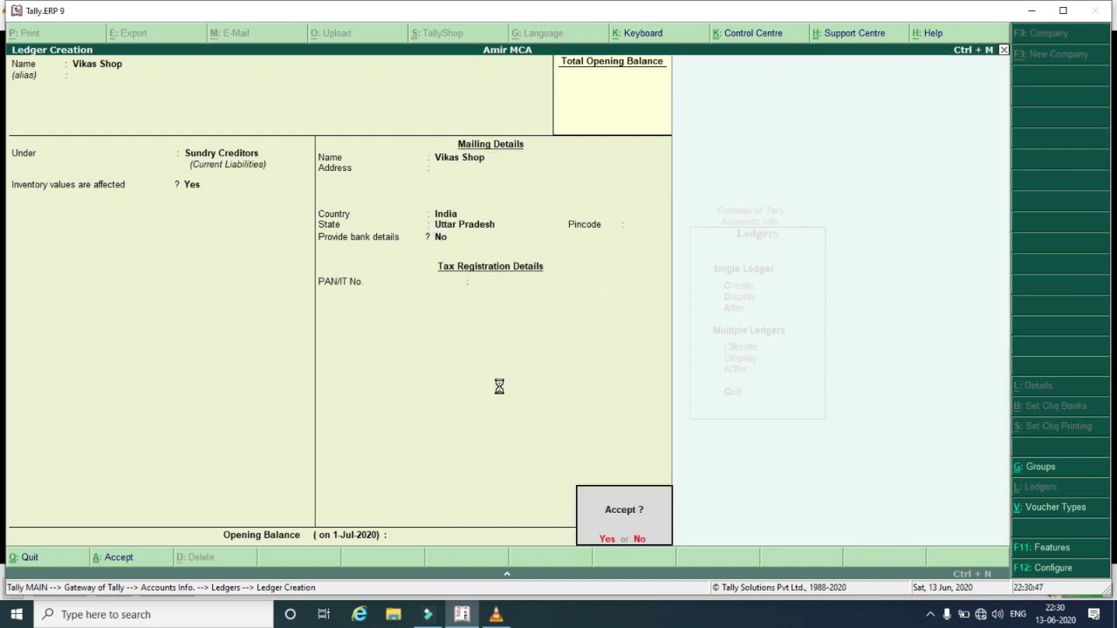
{"action": "key", "text": "Return"}
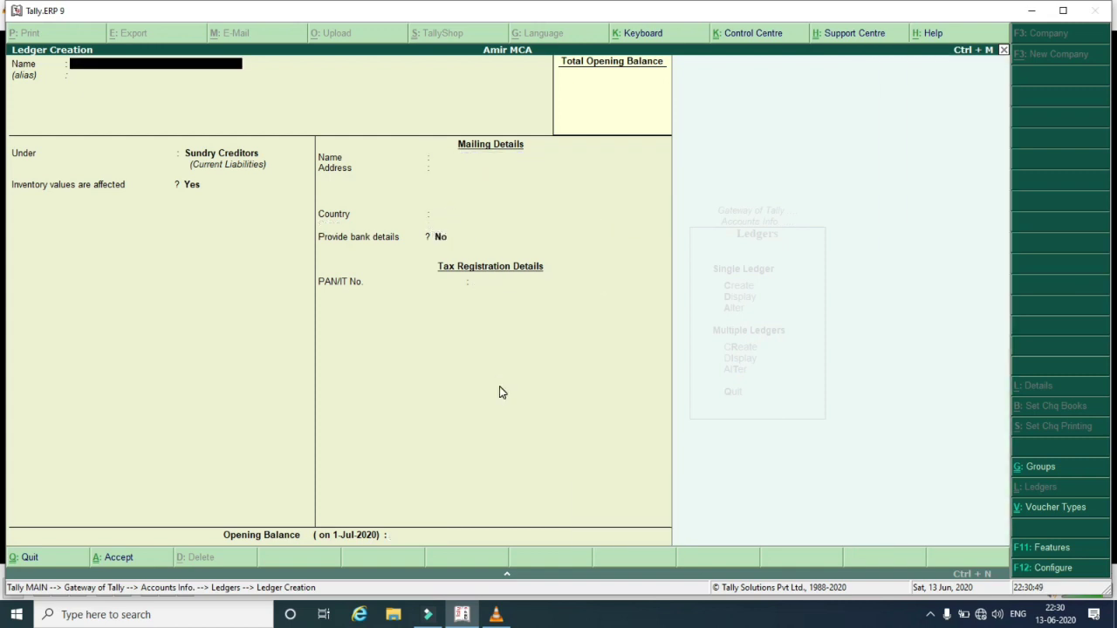
{"action": "key", "text": "Escape"}
{"action": "key", "text": "Escape"}
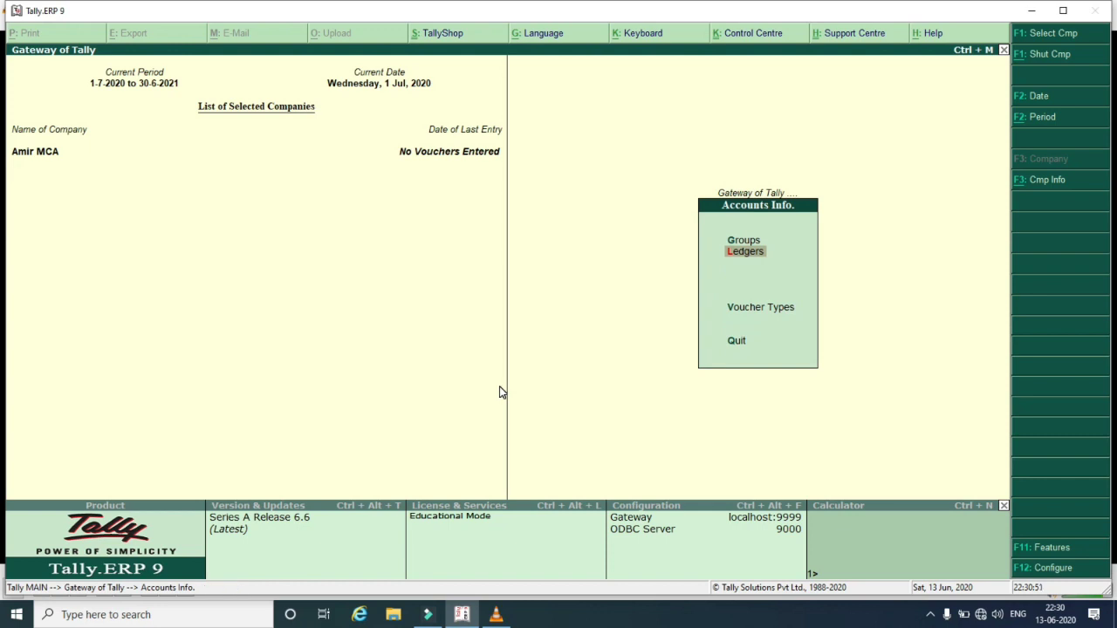
{"action": "key", "text": "Escape"}
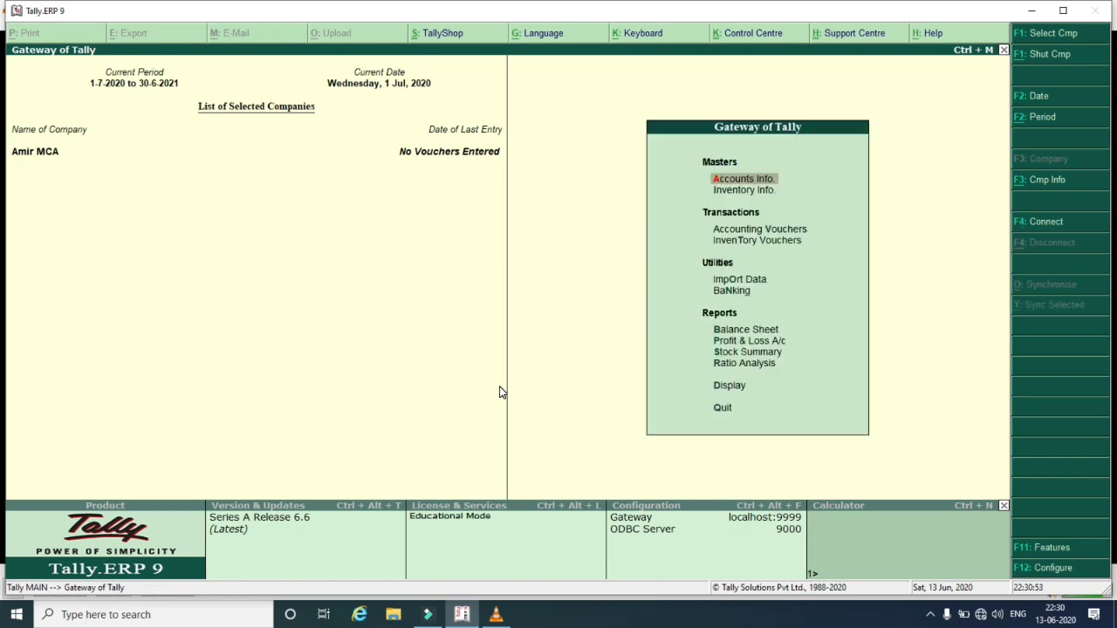
Start creating a single stock group and check the item details of the purchase example in VLC media player before returning to Tally
{"action": "key", "text": "Down"}
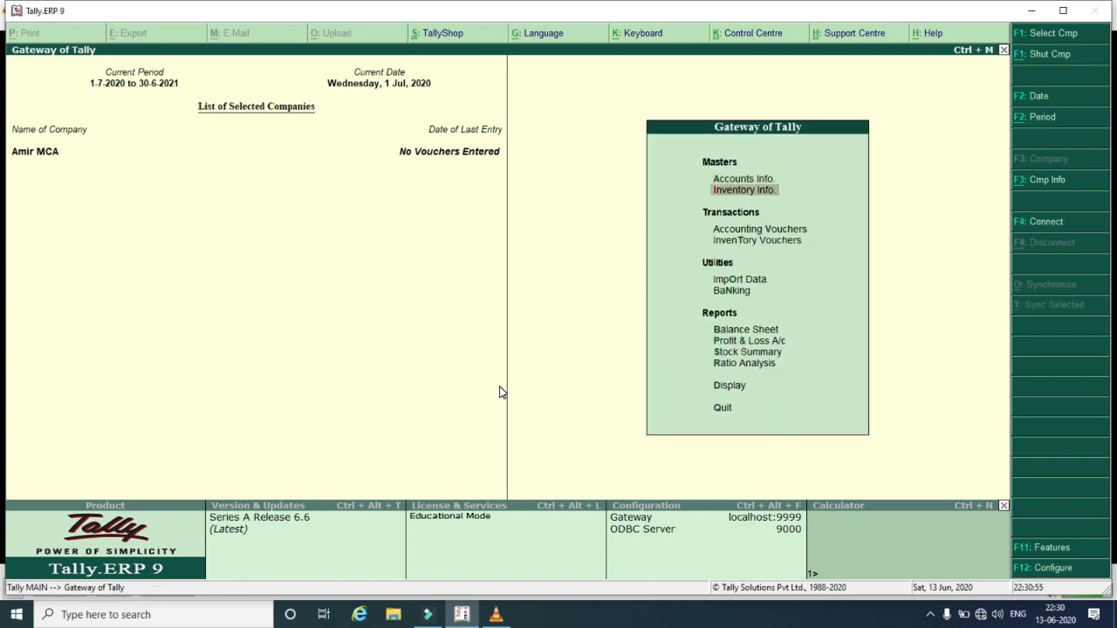
{"action": "key", "text": "Return"}
{"action": "key", "text": "Return"}
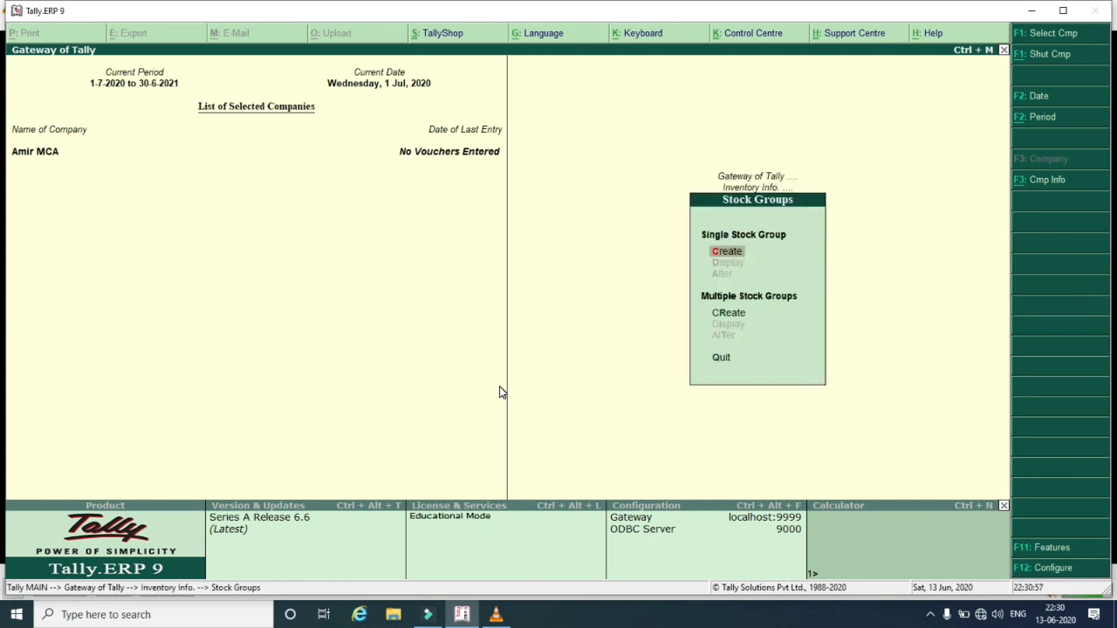
{"action": "key", "text": "Return"}
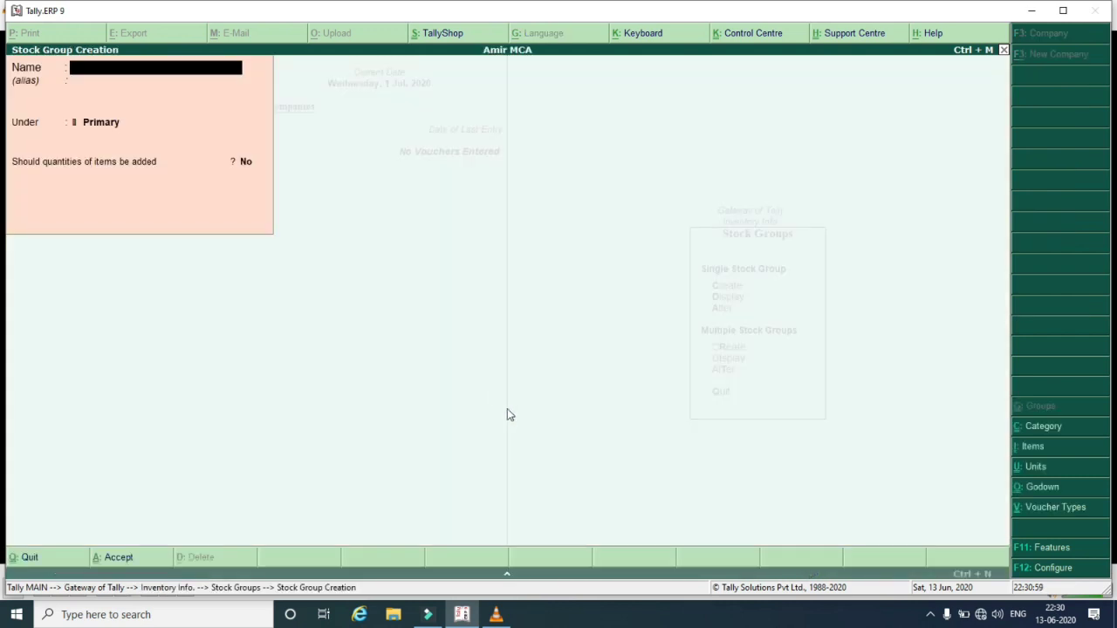
{"action": "left_click", "coordinate": [495, 616]}
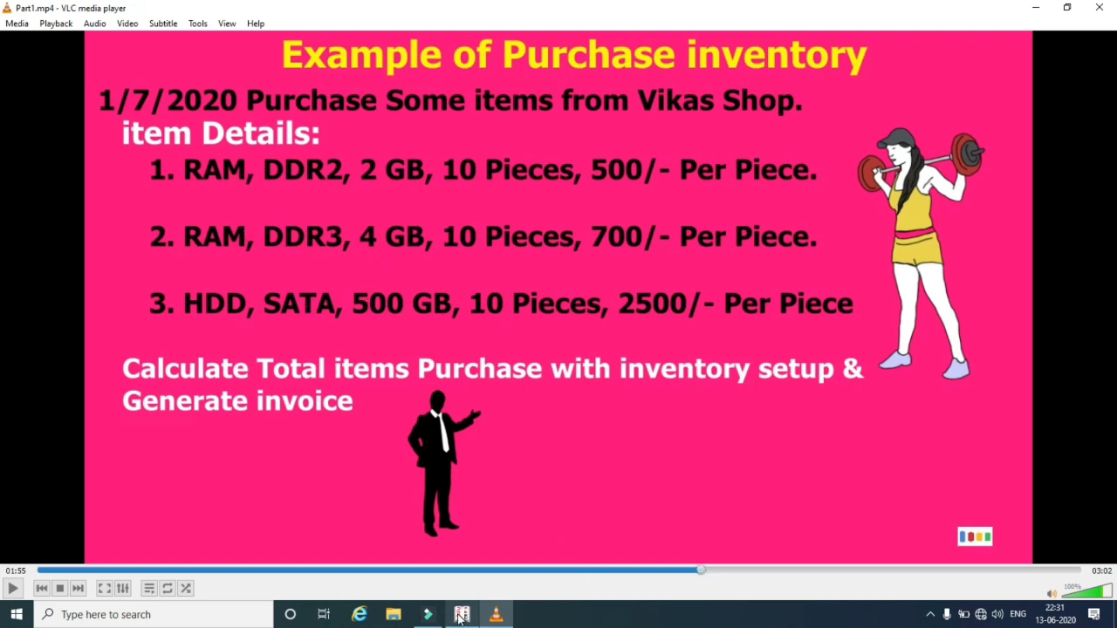
{"action": "left_click", "coordinate": [462, 614]}
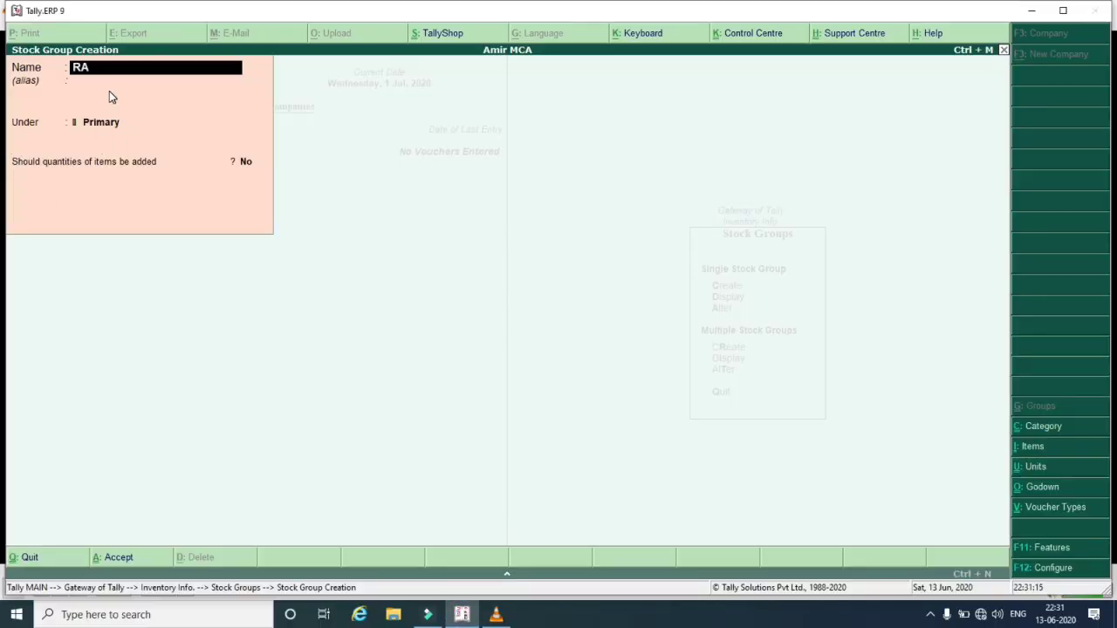
Create the stock group RAM under Primary with Should quantities of items be added at No
{"action": "type", "text": "RAM"}
{"action": "key", "text": "Return"}
{"action": "key", "text": "Return"}
{"action": "key", "text": "Return"}
{"action": "key", "text": "Return"}
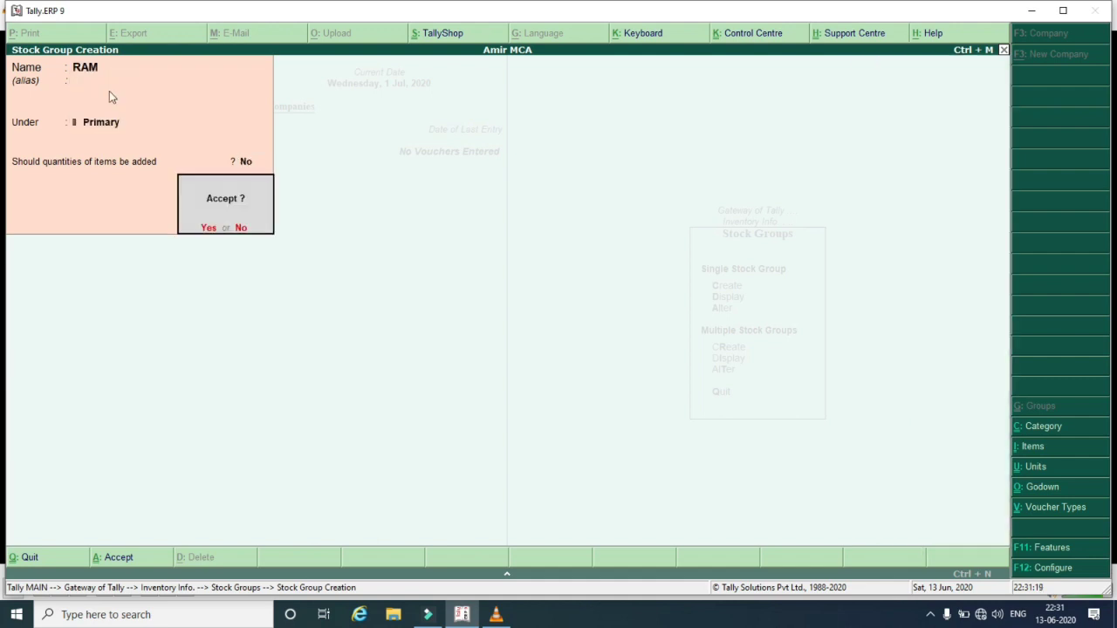
{"action": "key", "text": "Return"}
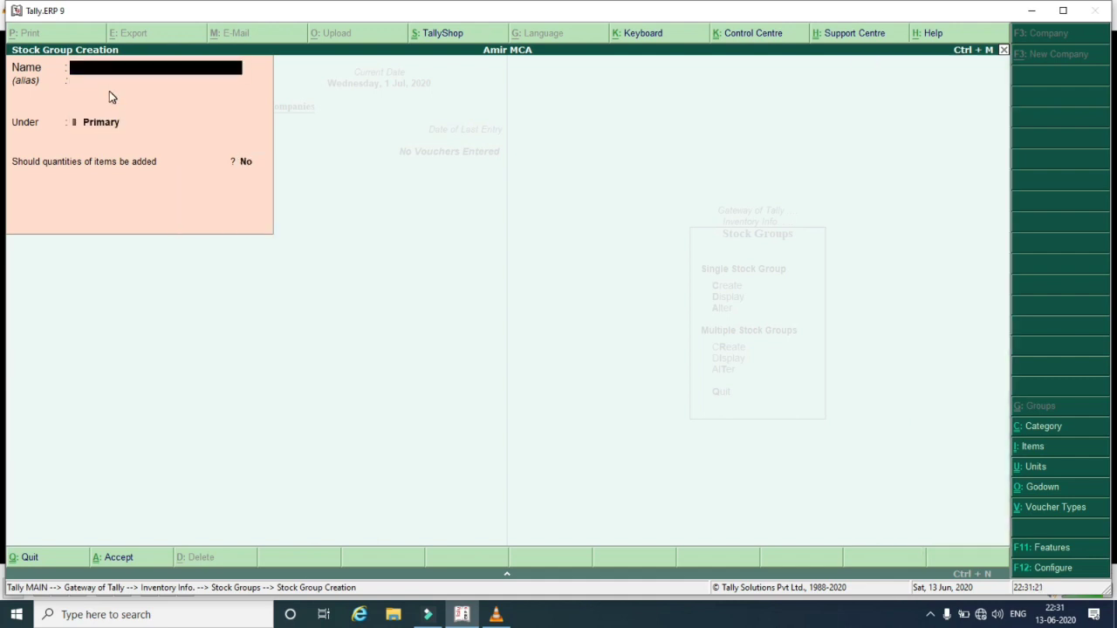
Create the stock group HDD under Primary without adding item quantities, and return to the inventory masters
{"action": "key", "text": "Return"}
{"action": "key", "text": "Return"}
{"action": "key", "text": "Return"}
{"action": "key", "text": "Return"}
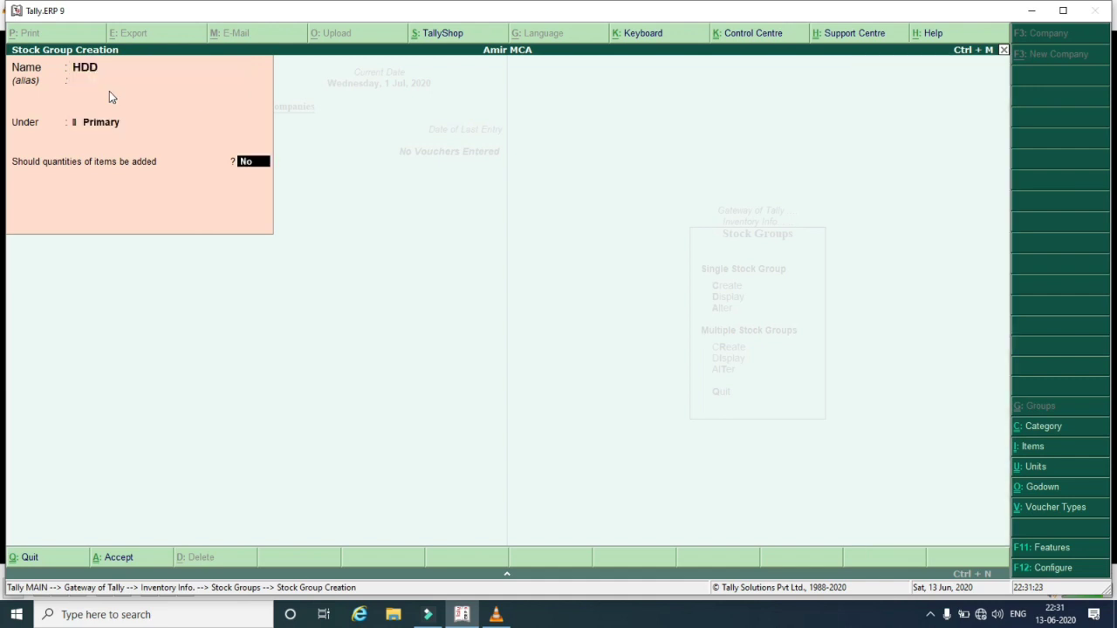
{"action": "key", "text": "Return"}
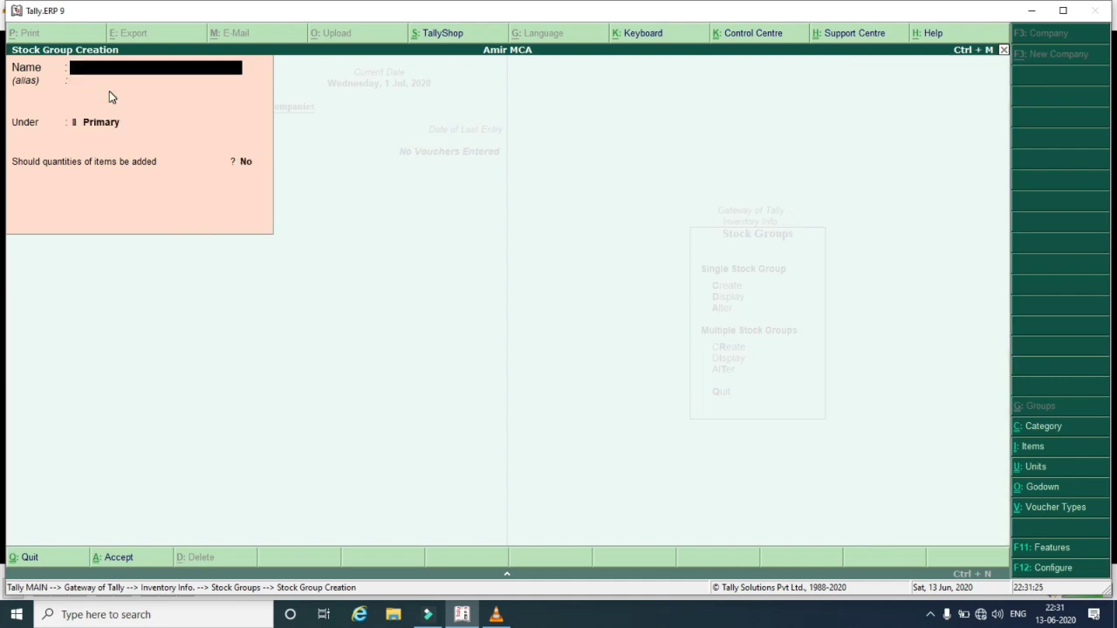
{"action": "key", "text": "Escape"}
{"action": "key", "text": "Return"}
{"action": "key", "text": "Escape"}
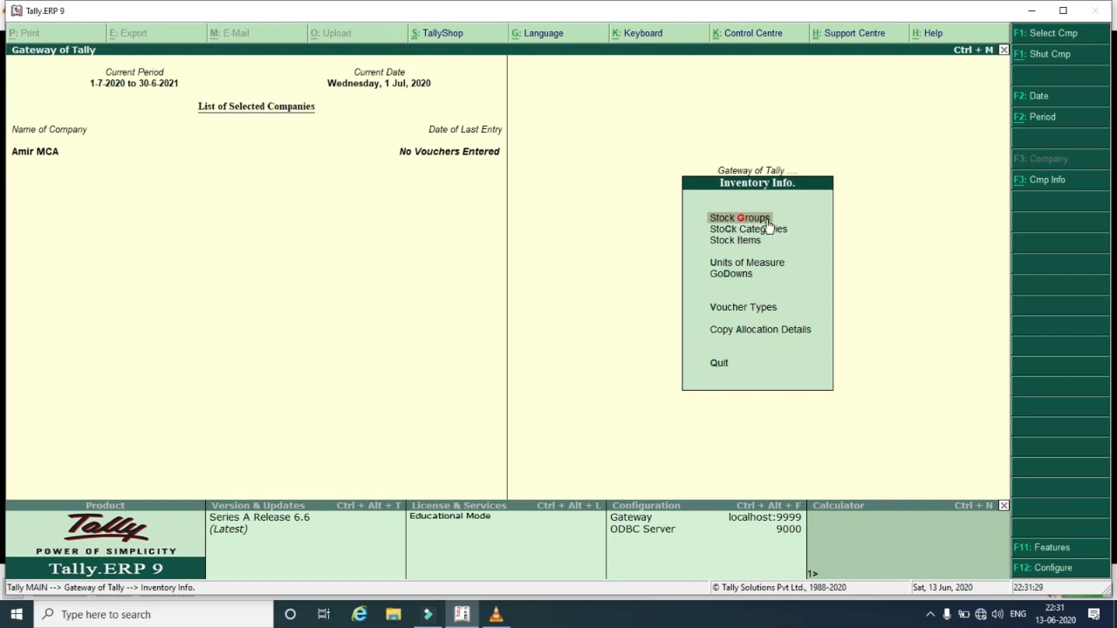
Start a single stock category named 2 GB RAM and check the name against the purchase example in VLC media player
{"action": "key", "text": "Down"}
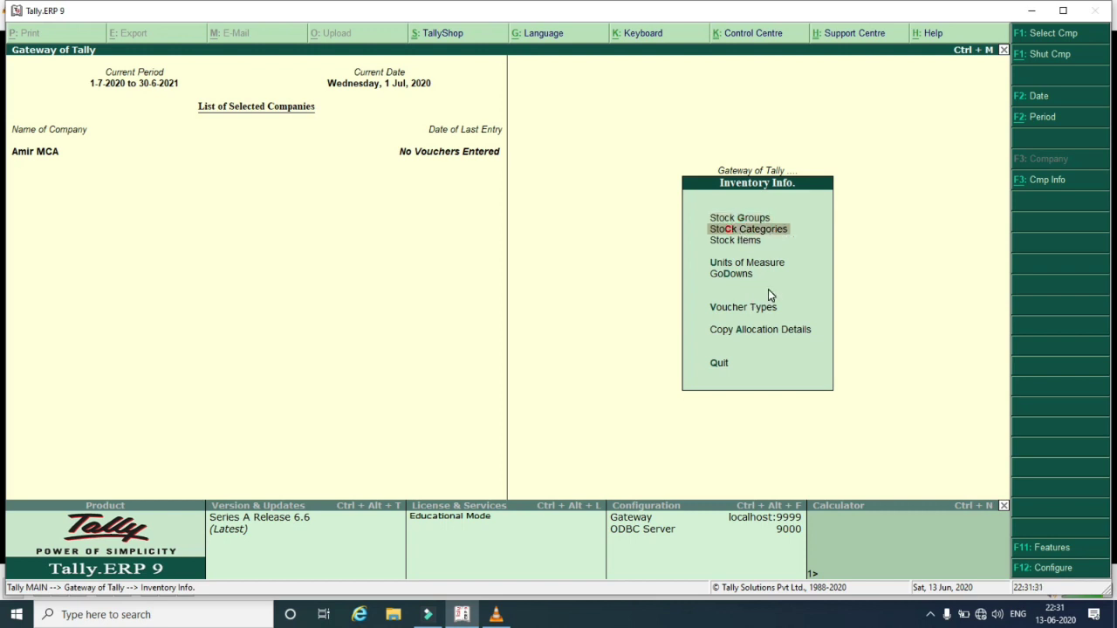
{"action": "key", "text": "Return"}
{"action": "key", "text": "Return"}
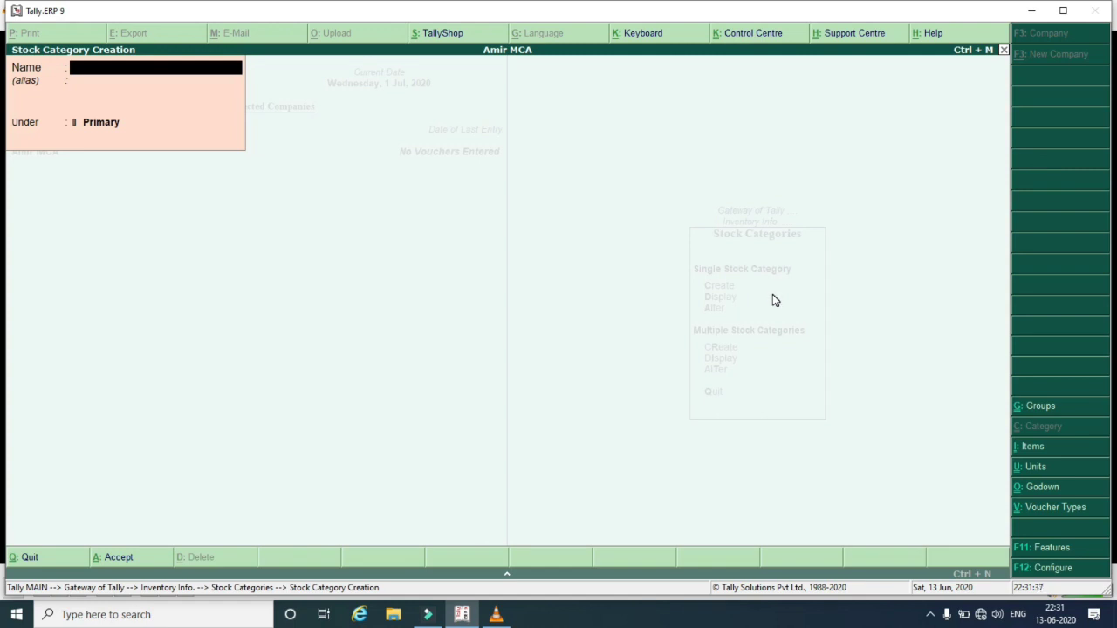
{"action": "type", "text": "2 GB RAM"}
{"action": "left_click", "coordinate": [496, 615]}
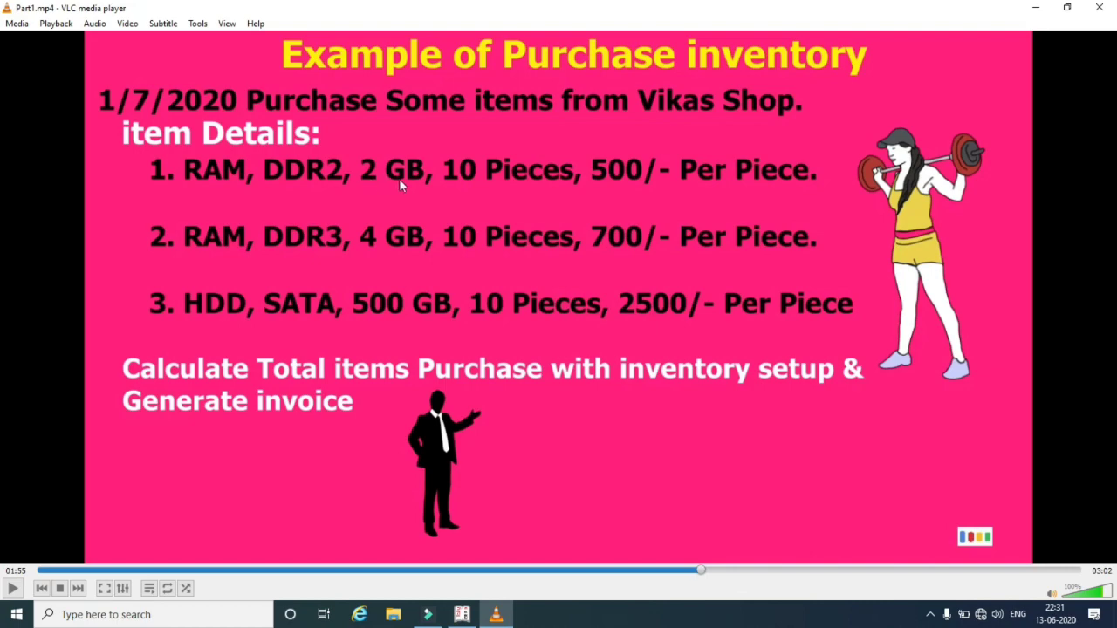
{"action": "left_click", "coordinate": [461, 614]}
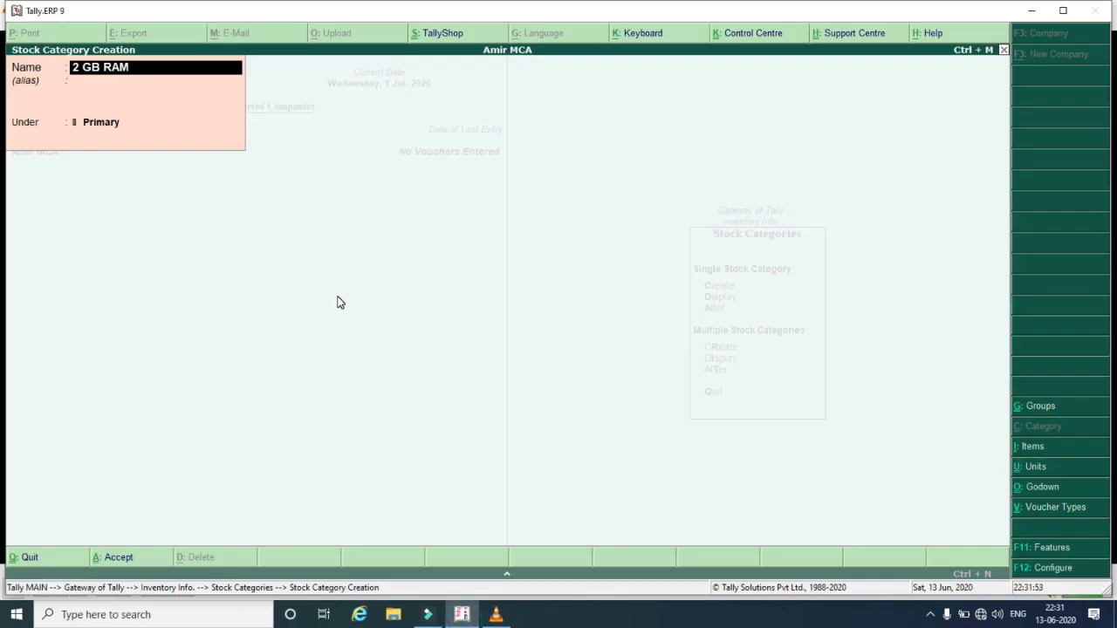
Shorten the stock category name to 2 GB and save it under Primary
{"action": "key", "text": "BackSpace"}
{"action": "key", "text": "BackSpace"}
{"action": "key", "text": "BackSpace"}
{"action": "key", "text": "BackSpace"}
{"action": "key", "text": "Return"}
{"action": "key", "text": "Return"}
{"action": "key", "text": "Return"}
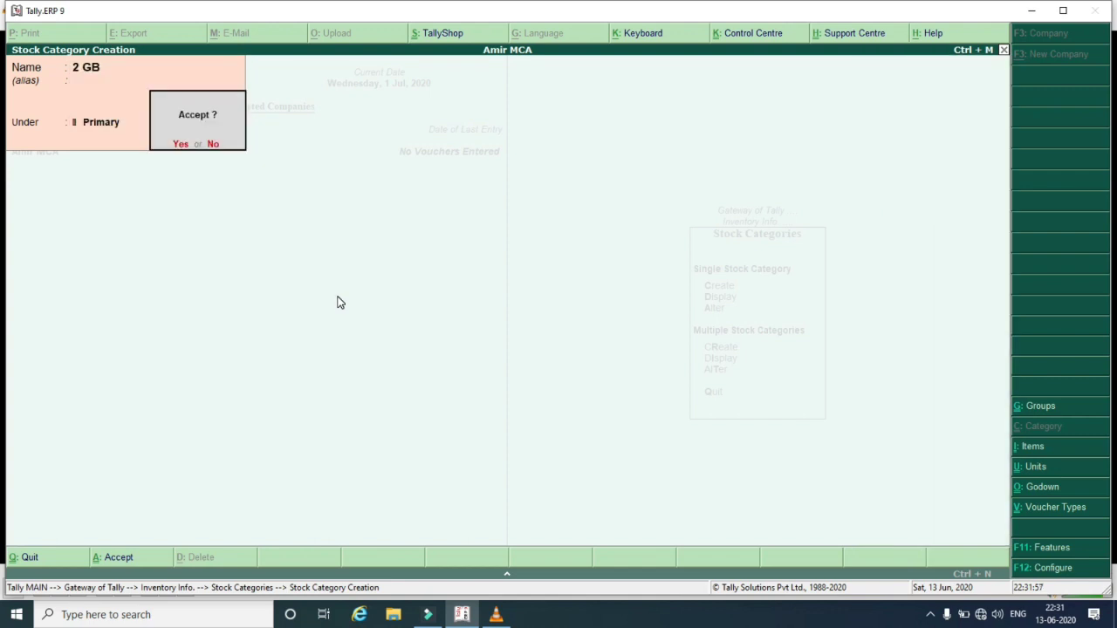
{"action": "type", "text": "y"}
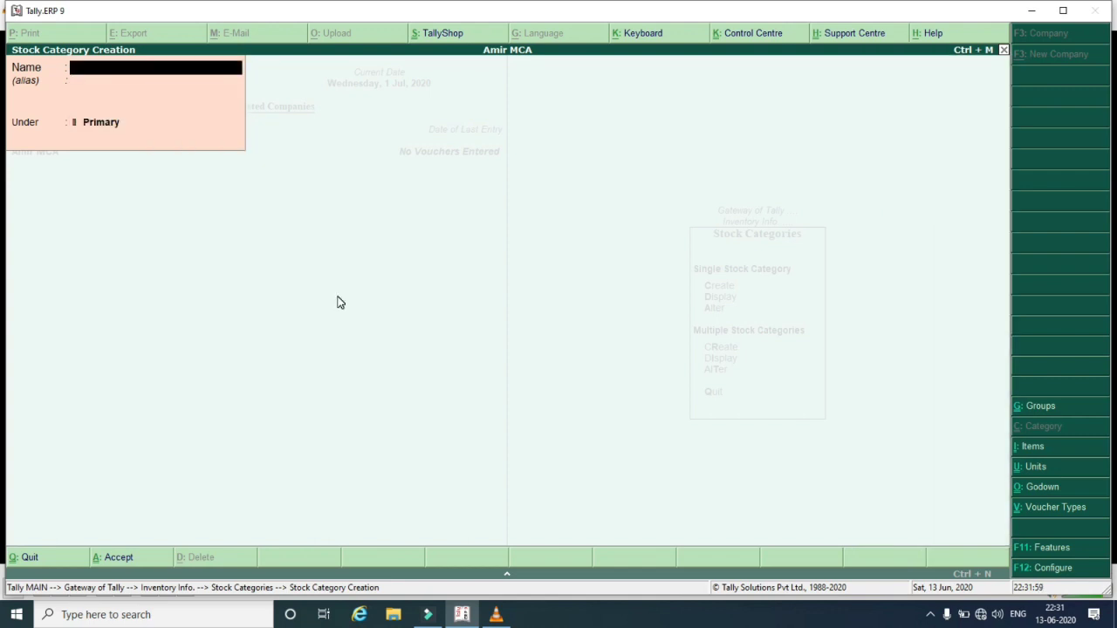
Create the stock category 4 GB under Primary
{"action": "type", "text": "4 GB"}
{"action": "key", "text": "Return"}
{"action": "key", "text": "Return"}
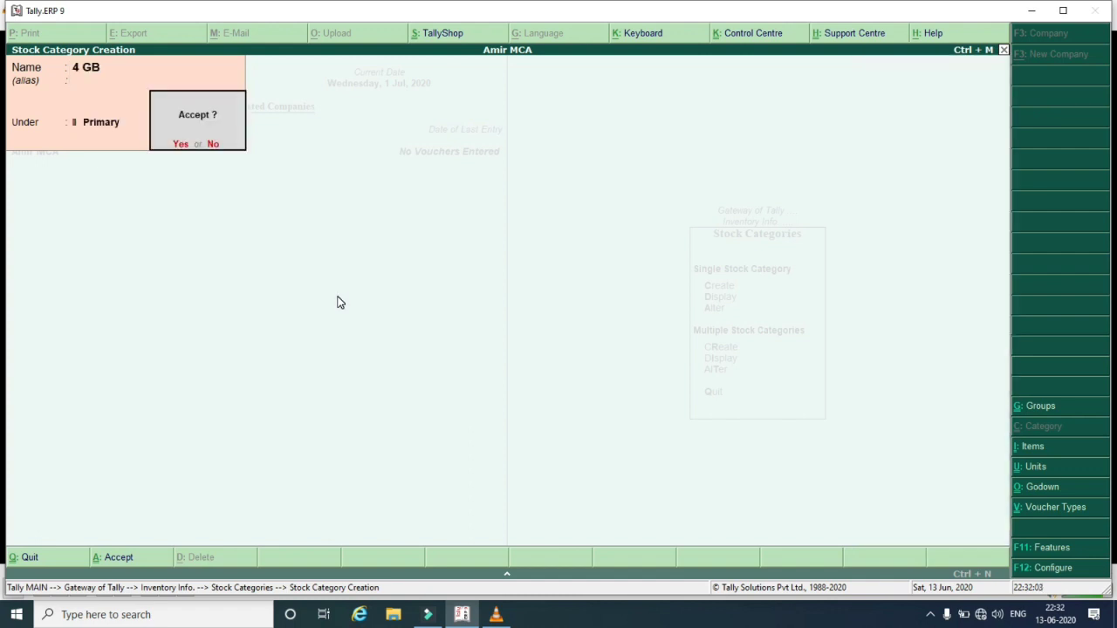
{"action": "key", "text": "Return"}
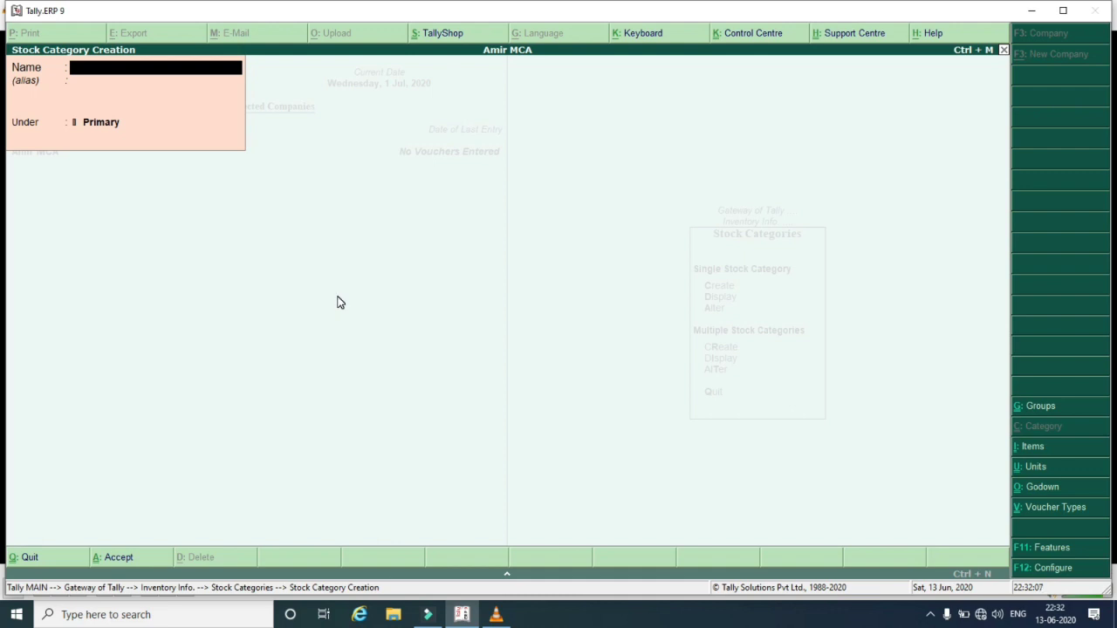
Create the stock category 500 GB under Primary and leave stock category creation
{"action": "type", "text": "500 GB"}
{"action": "key", "text": "Return"}
{"action": "key", "text": "Return"}
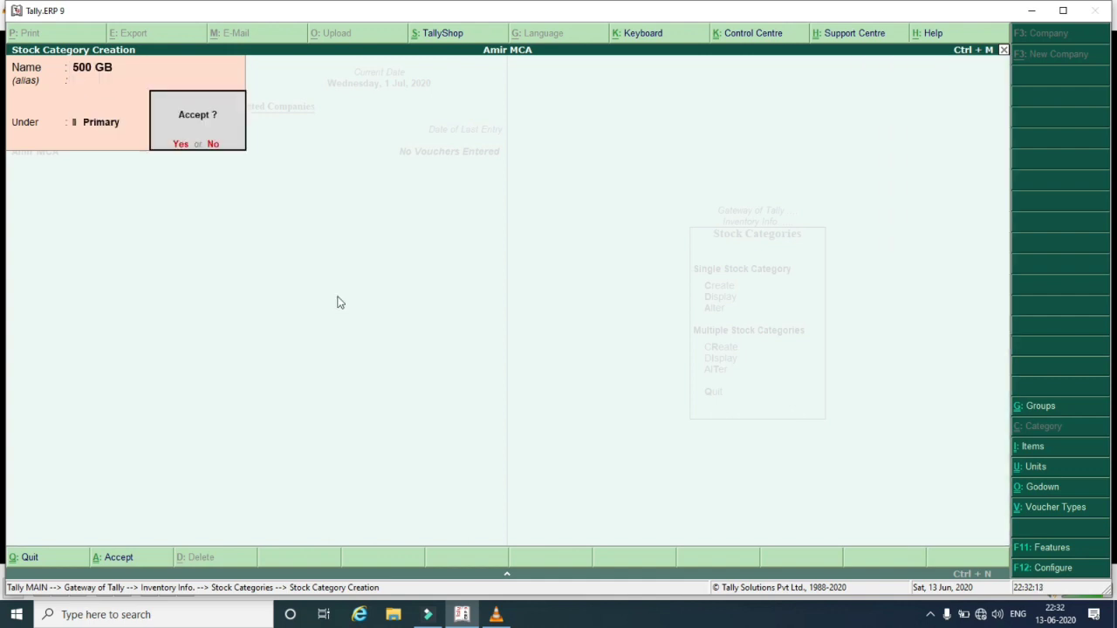
{"action": "key", "text": "Return"}
{"action": "key", "text": "Escape"}
{"action": "key", "text": "Return"}
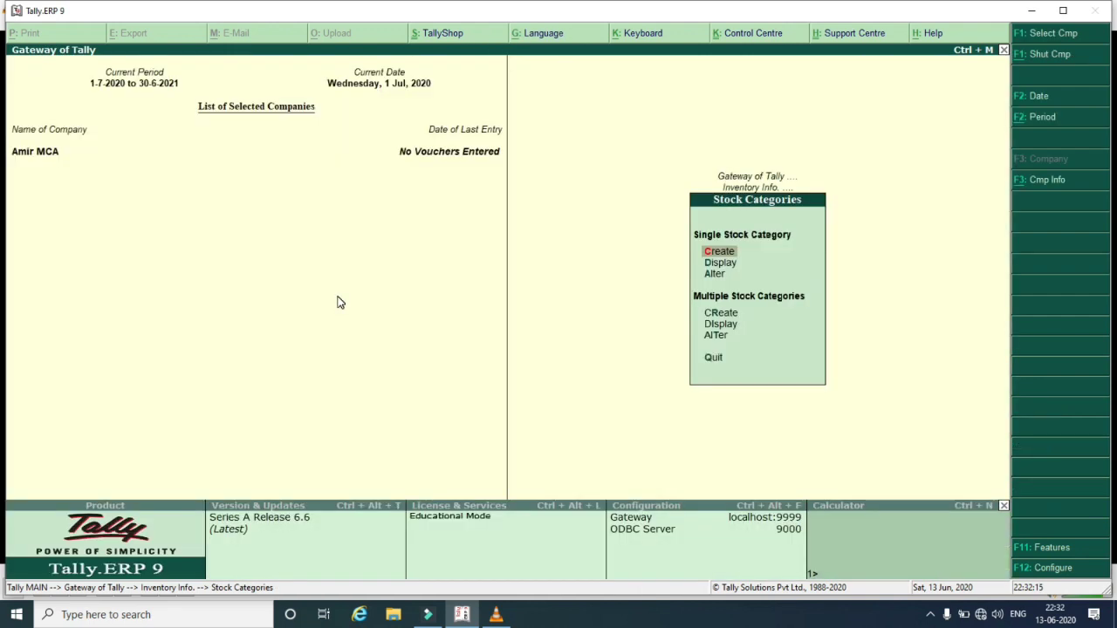
Create a simple unit of measure with symbol PCs, formal name Pieces and 0 decimal places, and leave unit creation
{"action": "key", "text": "Escape"}
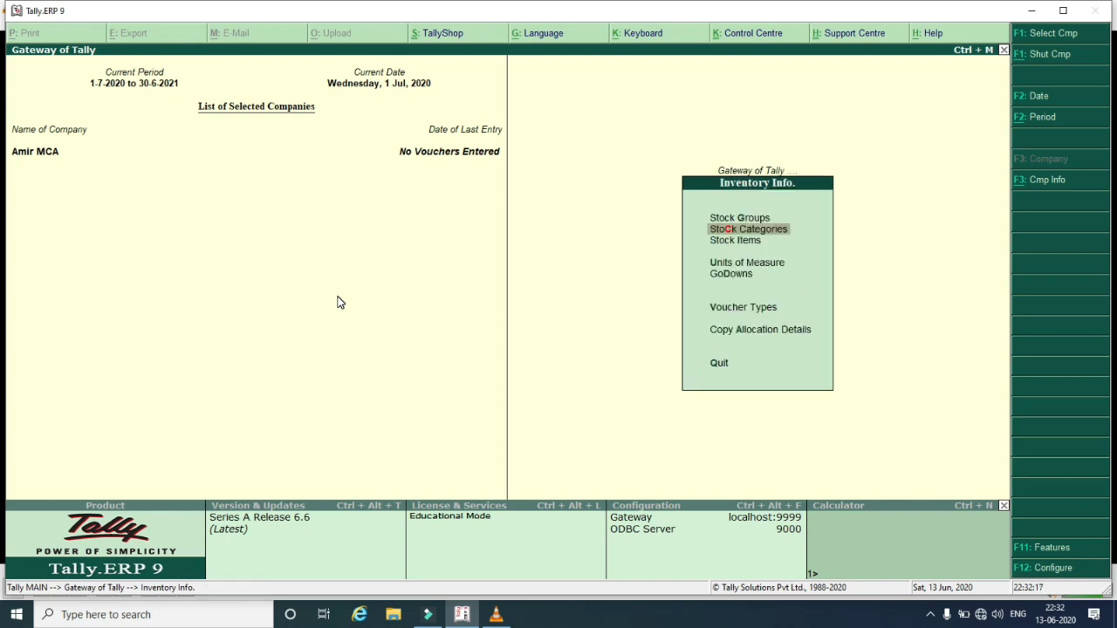
{"action": "key", "text": "Down"}
{"action": "key", "text": "Down"}
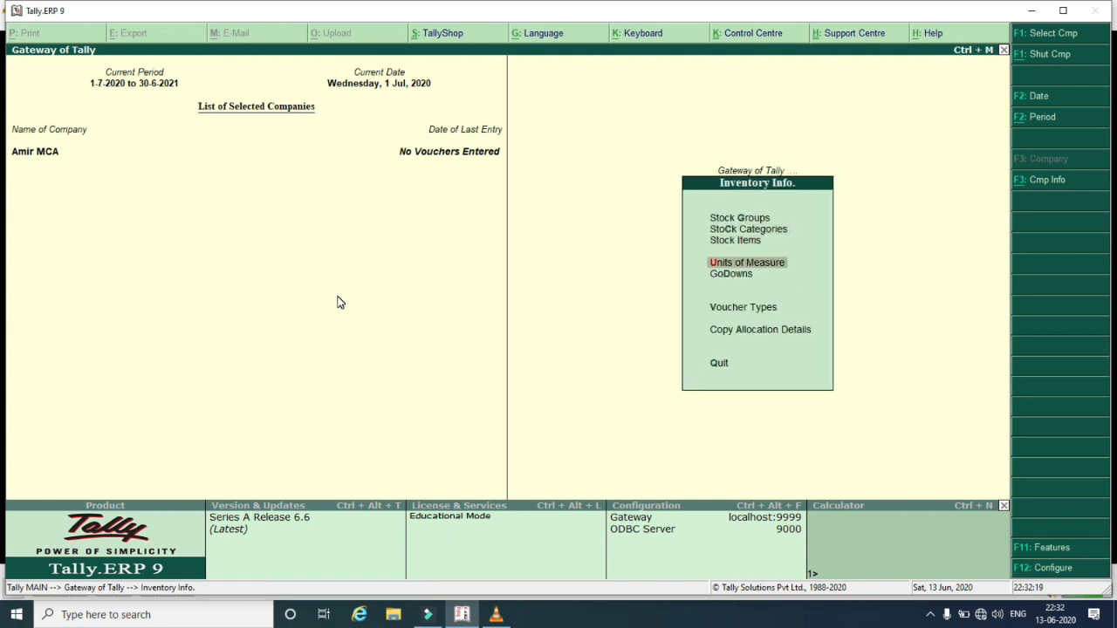
{"action": "key", "text": "Return"}
{"action": "key", "text": "Return"}
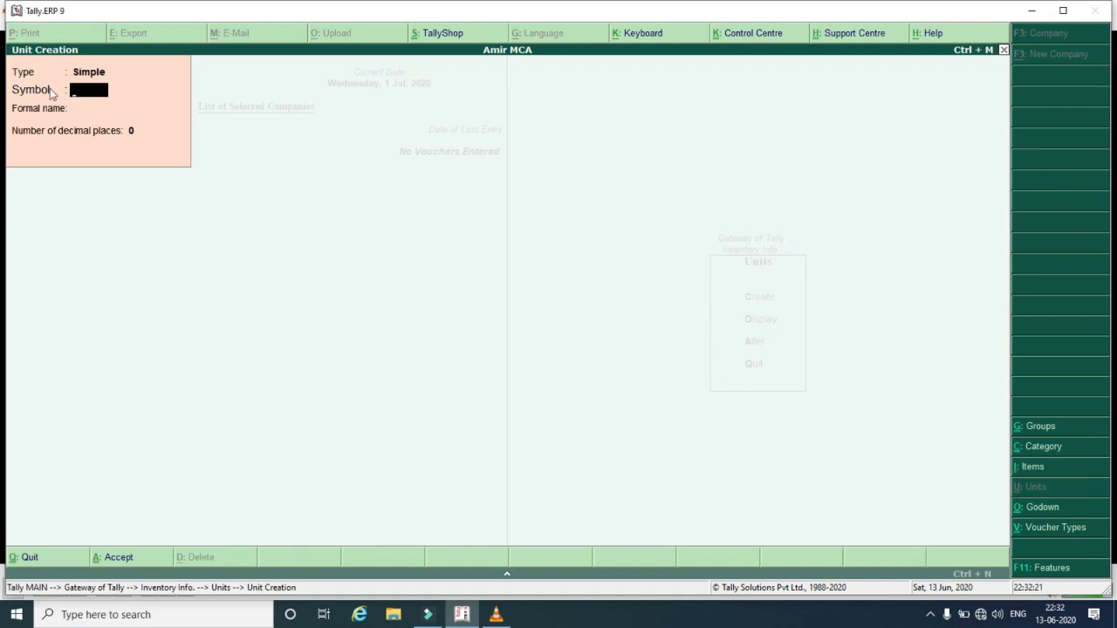
{"action": "type", "text": "PCs"}
{"action": "key", "text": "Return"}
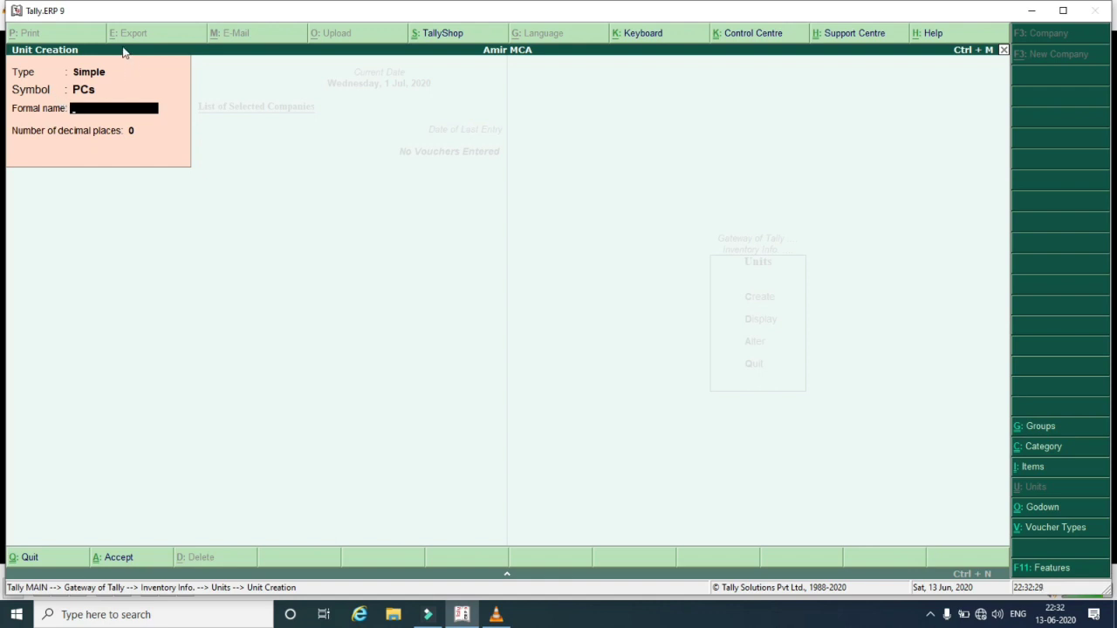
{"action": "type", "text": "Pieces"}
{"action": "key", "text": "Return"}
{"action": "key", "text": "Return"}
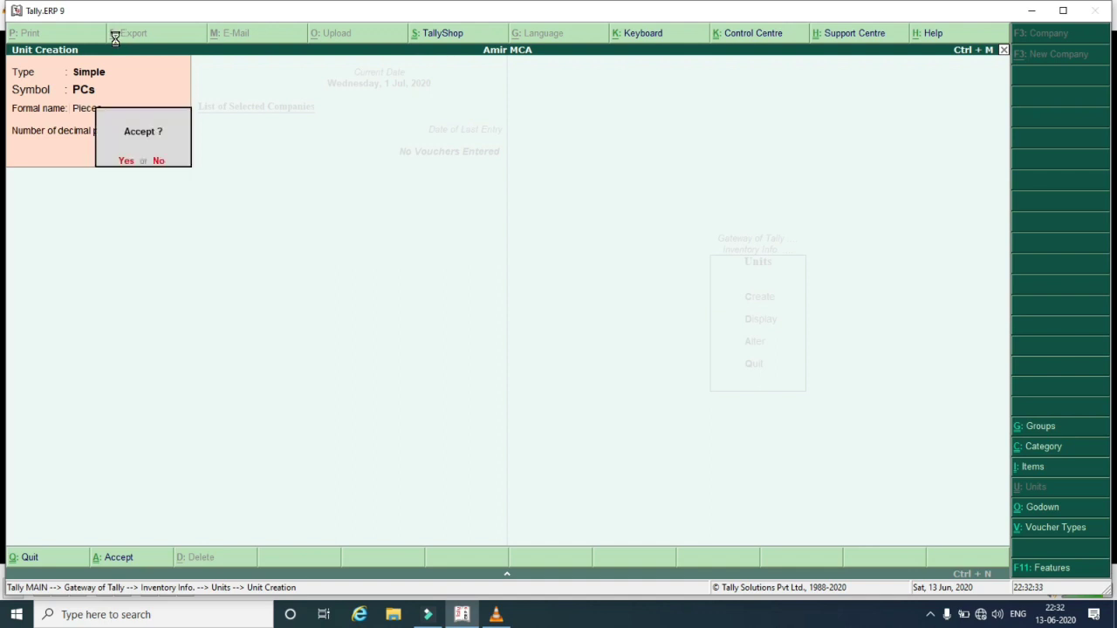
{"action": "key", "text": "Return"}
{"action": "key", "text": "Escape"}
{"action": "key", "text": "Escape"}
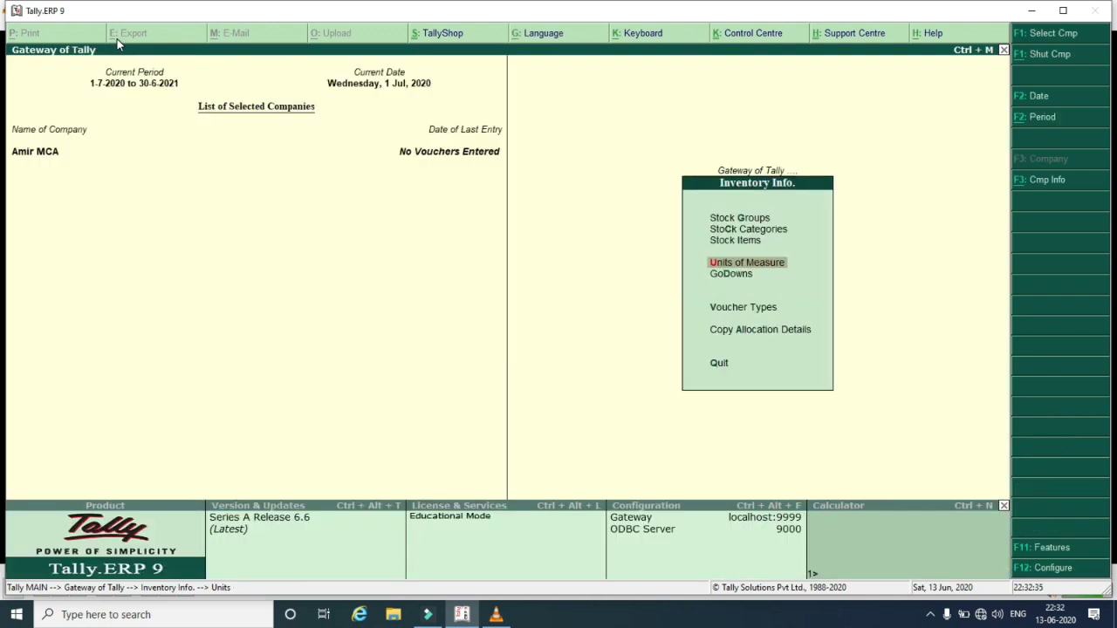
Create a single godown named Main Store under Primary without third-party stock, and leave godown creation
{"action": "key", "text": "Down"}
{"action": "key", "text": "Return"}
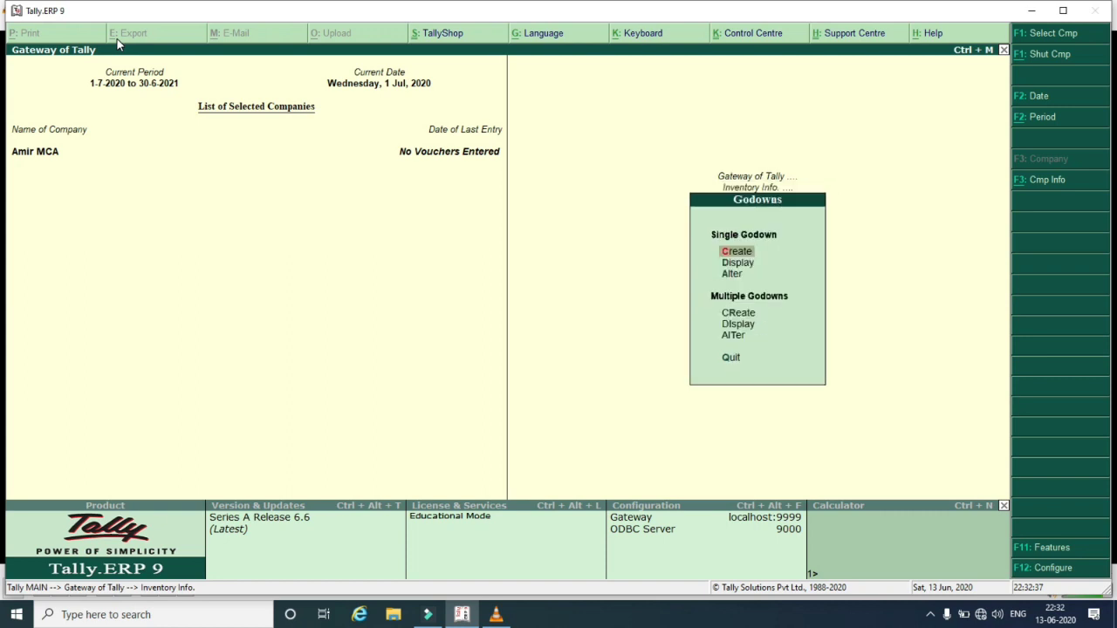
{"action": "key", "text": "Return"}
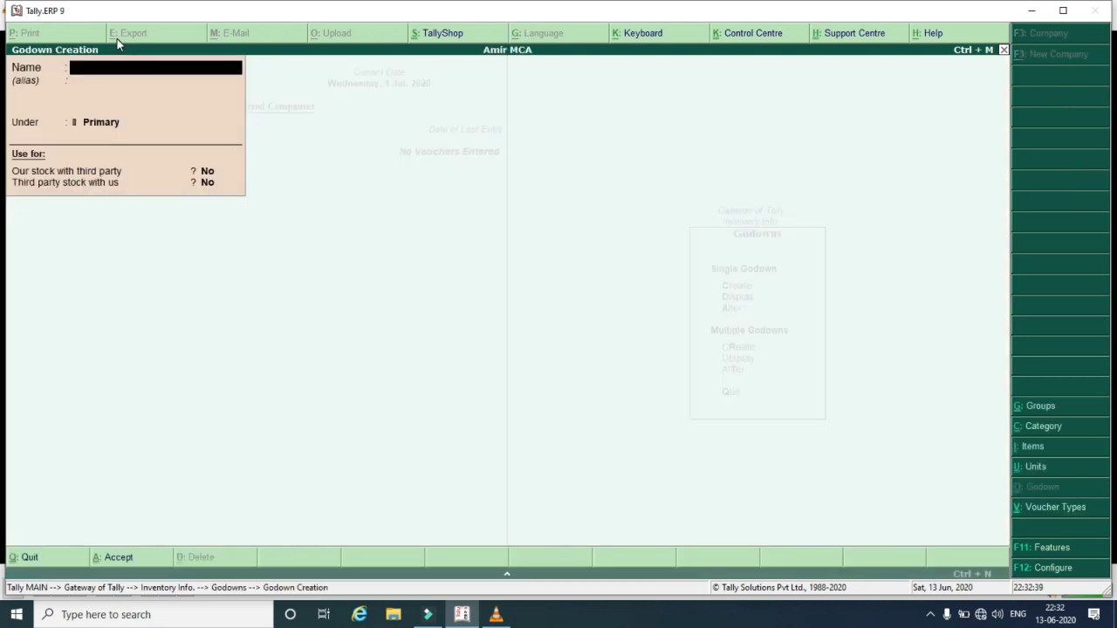
{"action": "type", "text": "Main Store"}
{"action": "key", "text": "Return"}
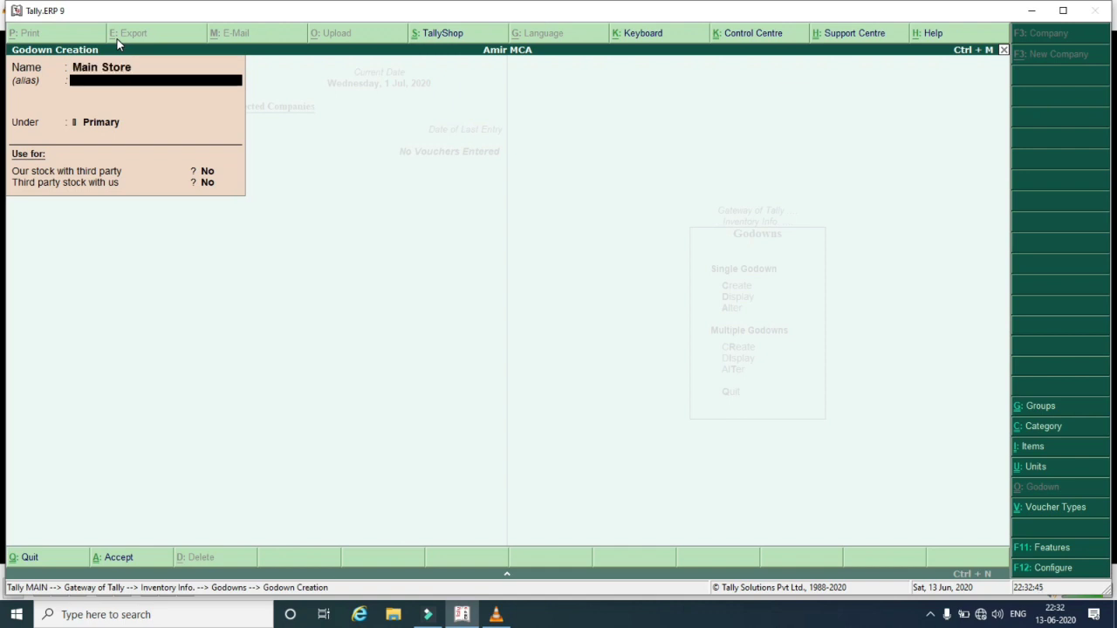
{"action": "key", "text": "Return"}
{"action": "key", "text": "Return"}
{"action": "key", "text": "Return"}
{"action": "key", "text": "Return"}
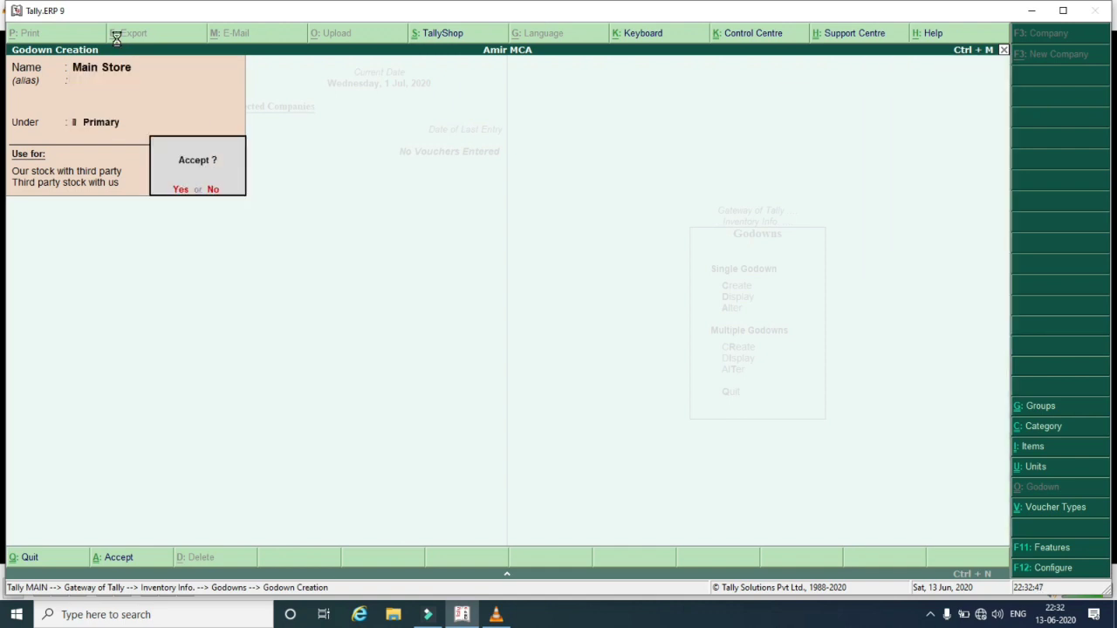
{"action": "key", "text": "Return"}
{"action": "key", "text": "Escape"}
{"action": "key", "text": "Return"}
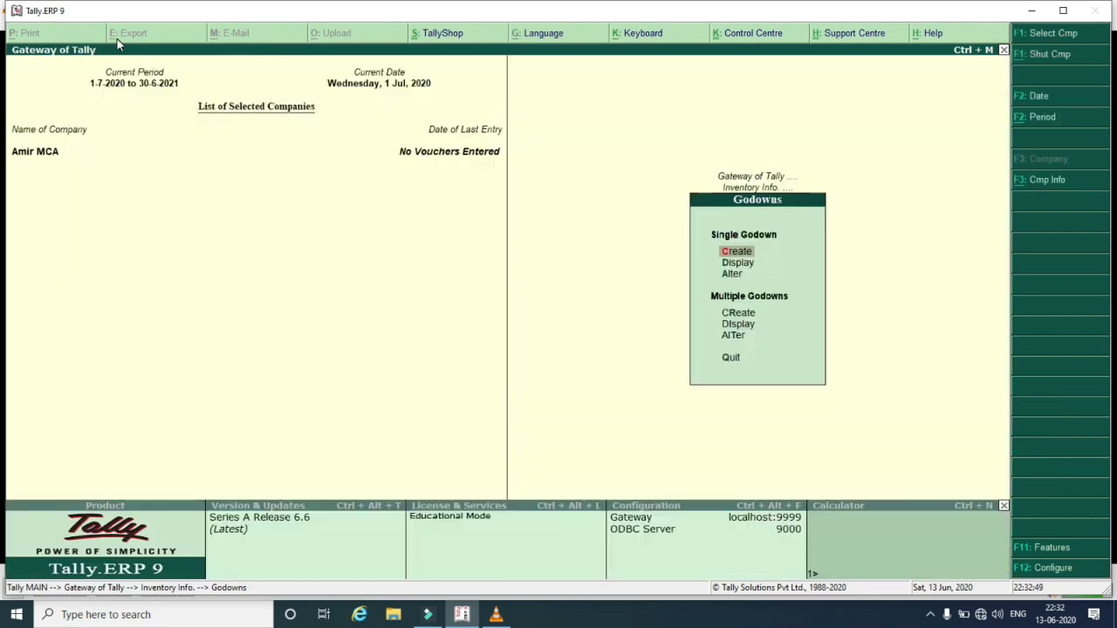
{"action": "key", "text": "Escape"}
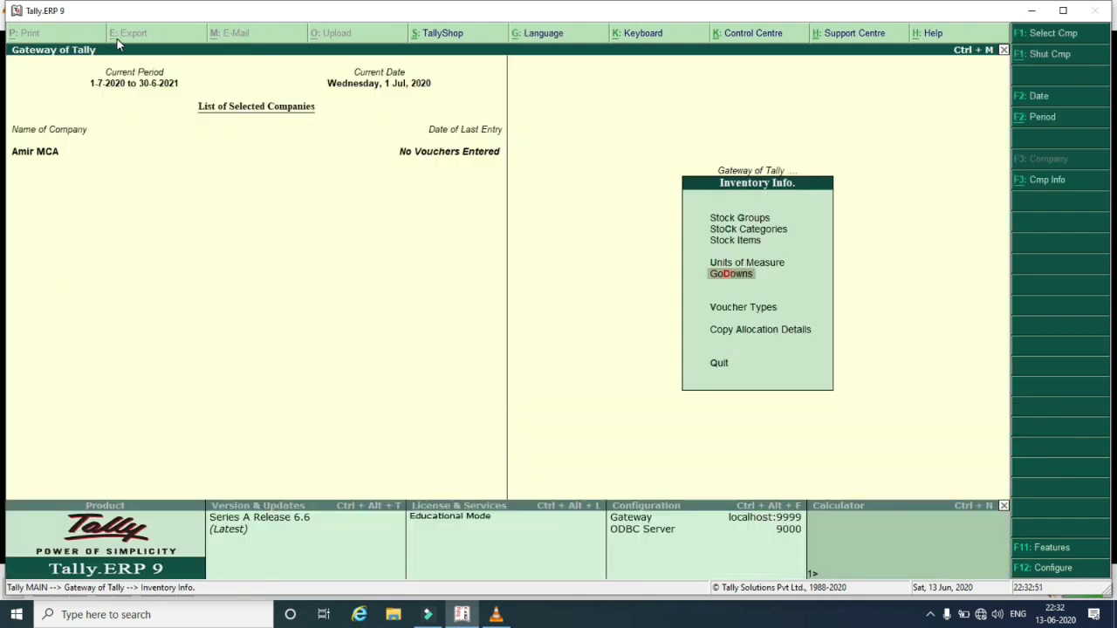
Start a single stock item and check the item details in the purchase example in VLC media player, returning to Tally
{"action": "key", "text": "Up"}
{"action": "key", "text": "Up"}
{"action": "key", "text": "Return"}
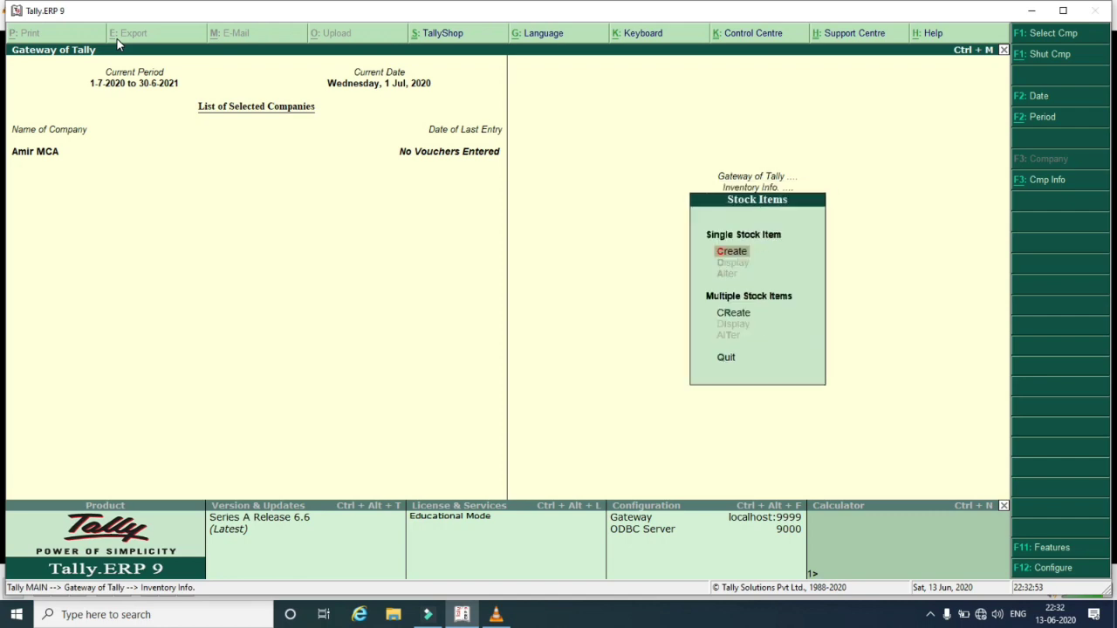
{"action": "key", "text": "Return"}
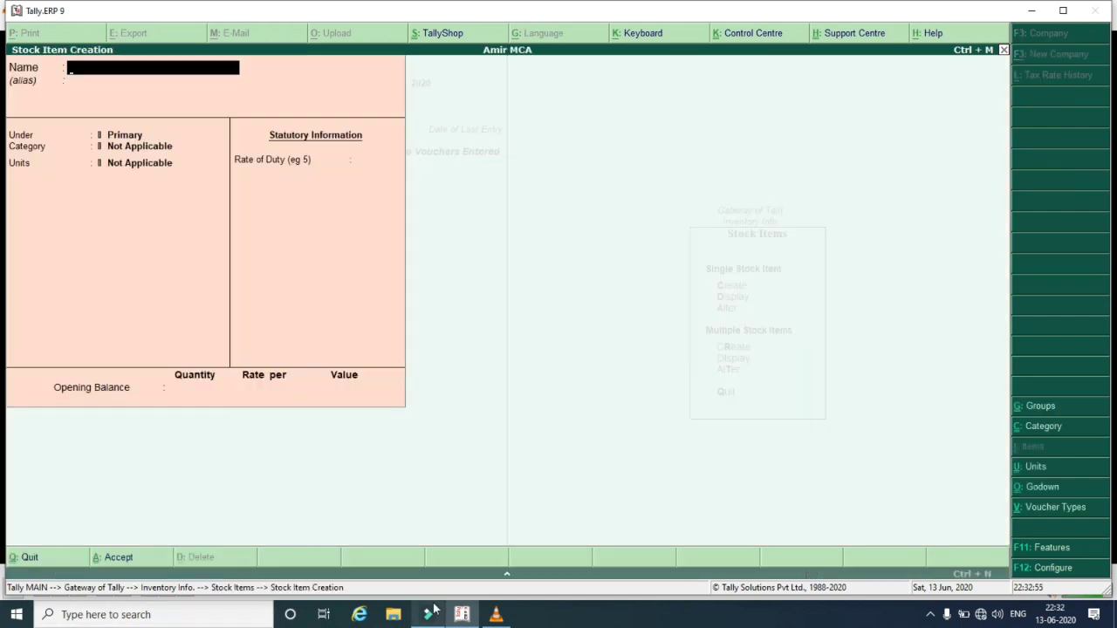
{"action": "left_click", "coordinate": [498, 616]}
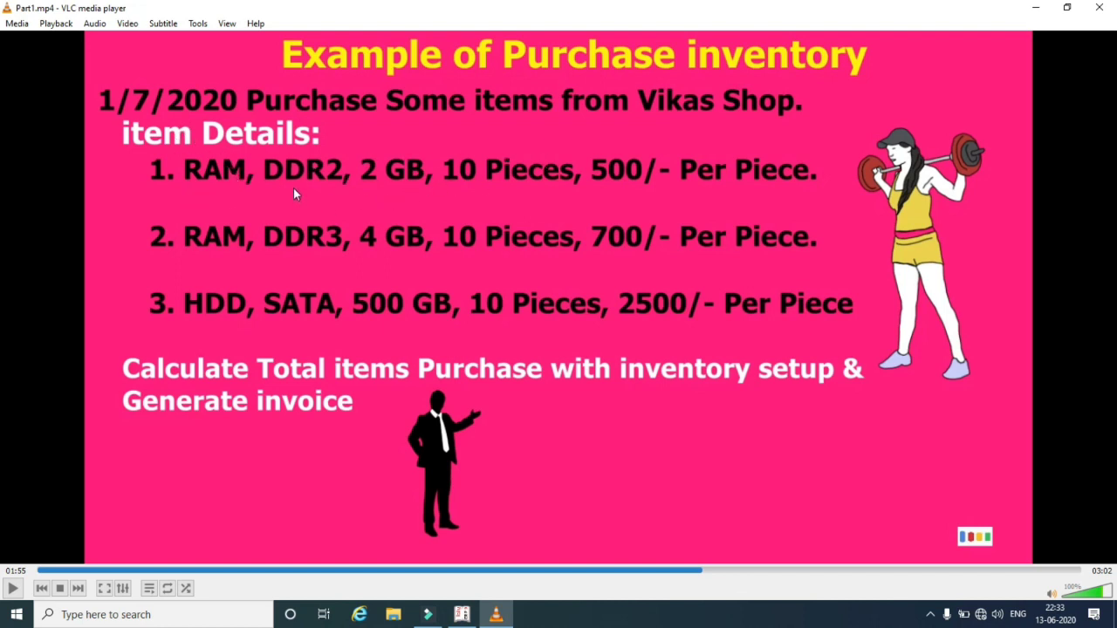
{"action": "left_click", "coordinate": [473, 615]}
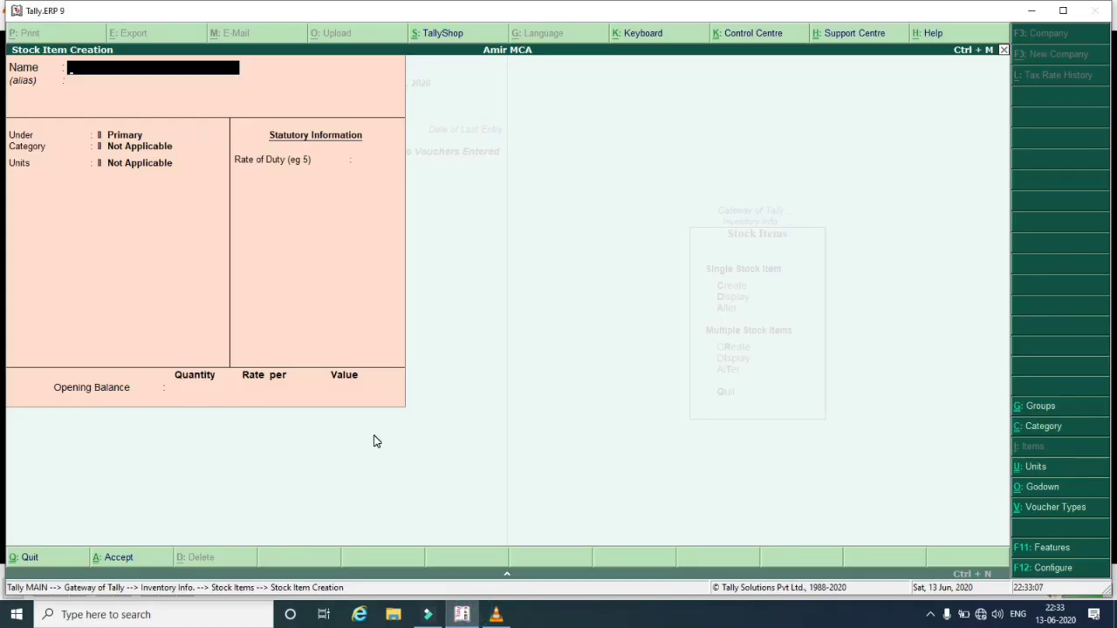
Create the stock item DDR2 RAM under the RAM group with category 2 GB and unit PCs, without standard rates
{"action": "type", "text": "DDR2 RAM"}
{"action": "key", "text": "Return"}
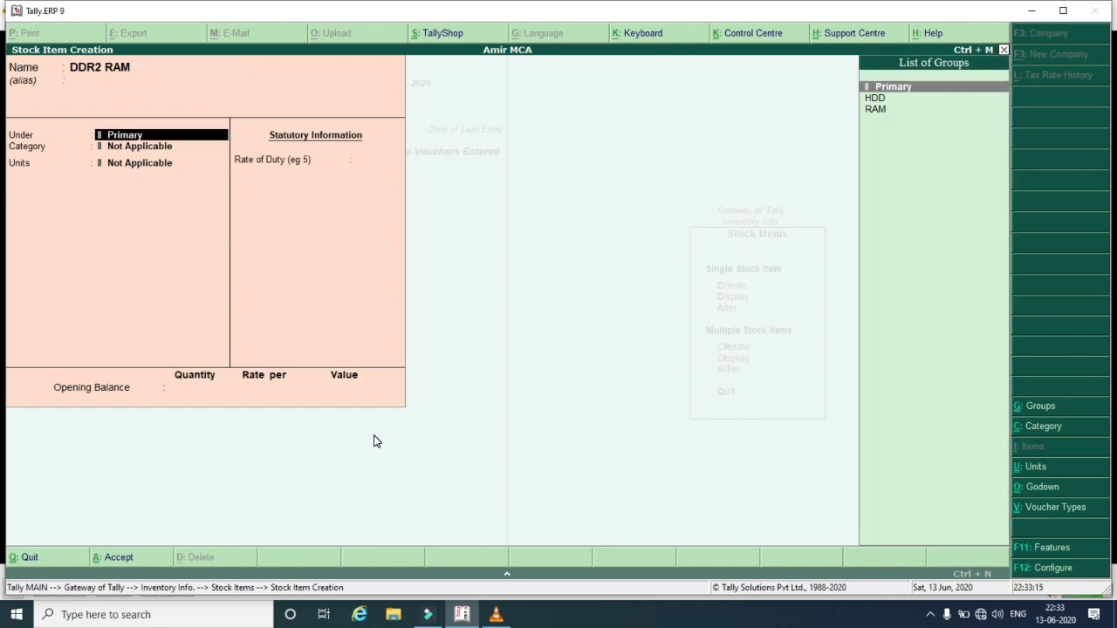
{"action": "key", "text": "Down"}
{"action": "key", "text": "Down"}
{"action": "key", "text": "Return"}
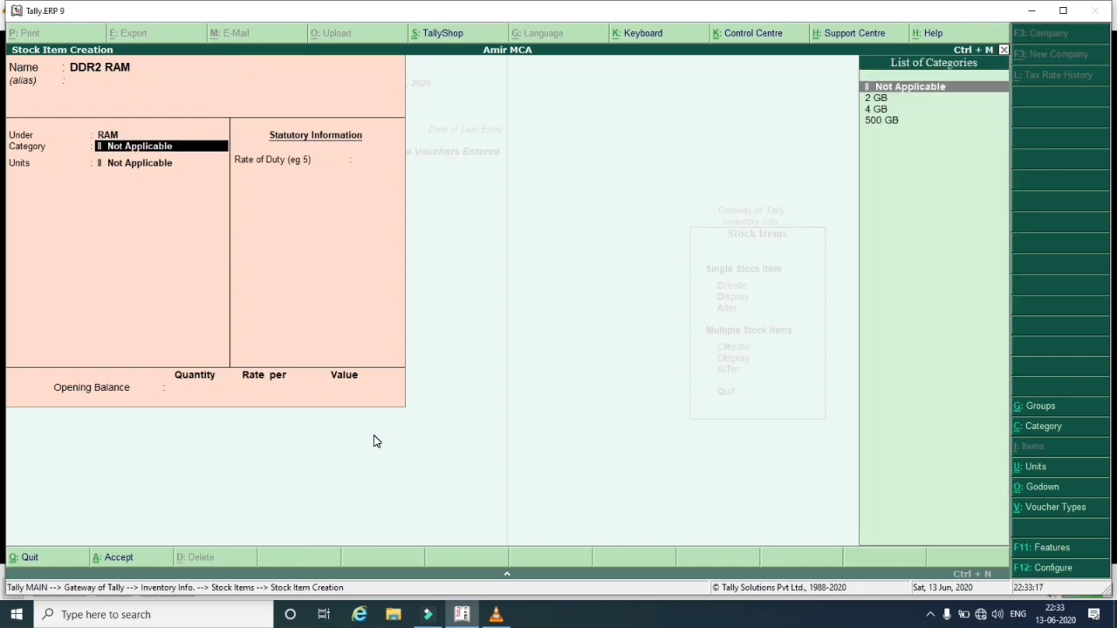
{"action": "key", "text": "Down"}
{"action": "key", "text": "Return"}
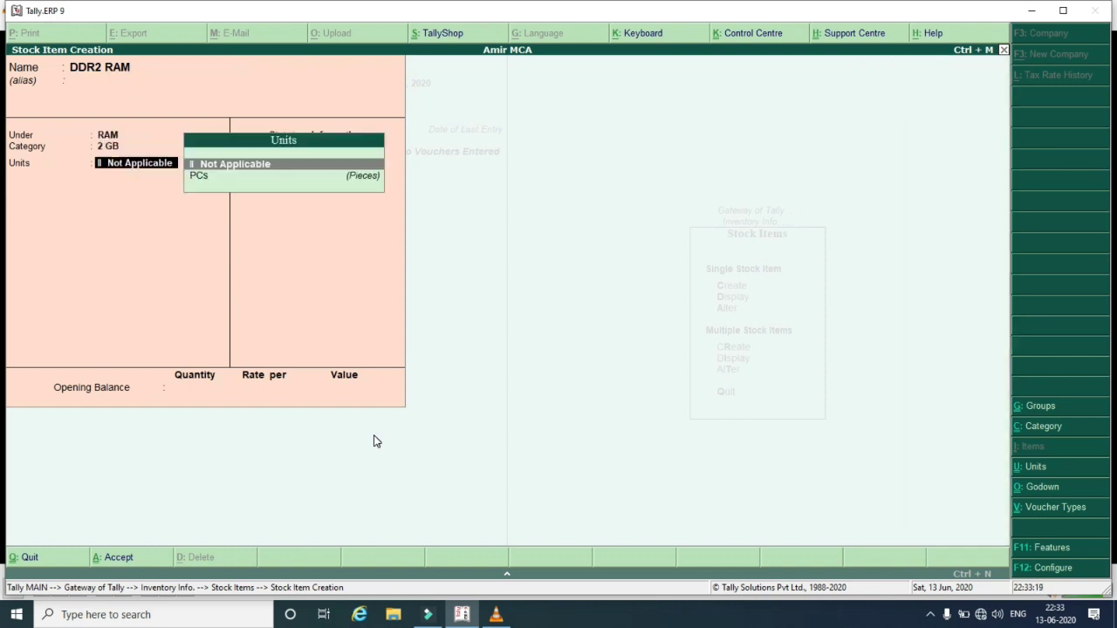
{"action": "key", "text": "Down"}
{"action": "key", "text": "Return"}
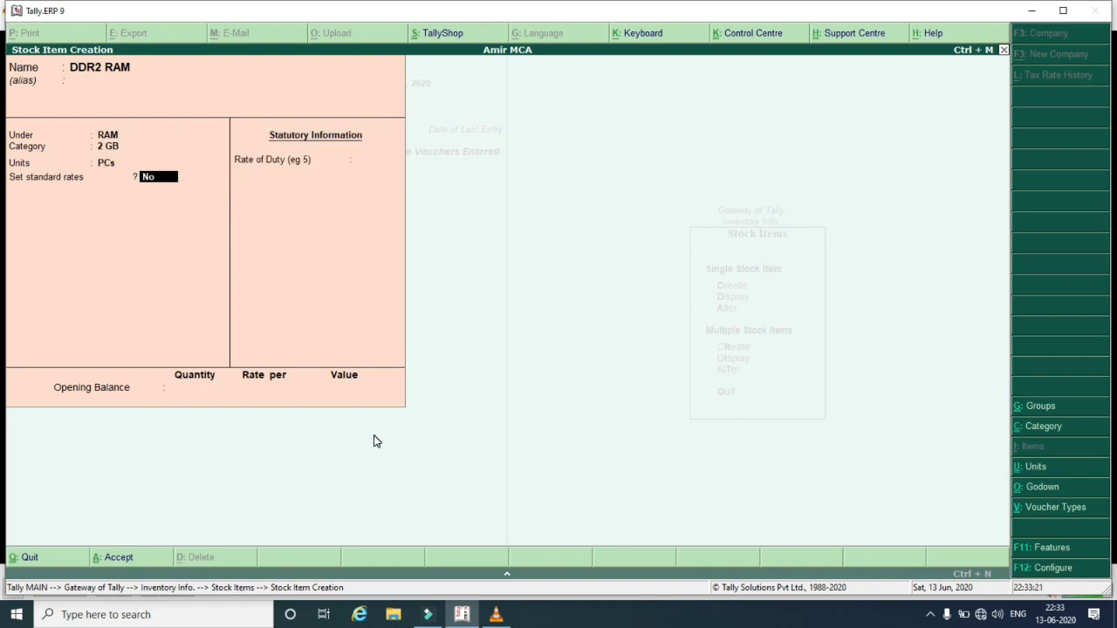
{"action": "key", "text": "Return"}
{"action": "key", "text": "Return"}
{"action": "key", "text": "Return"}
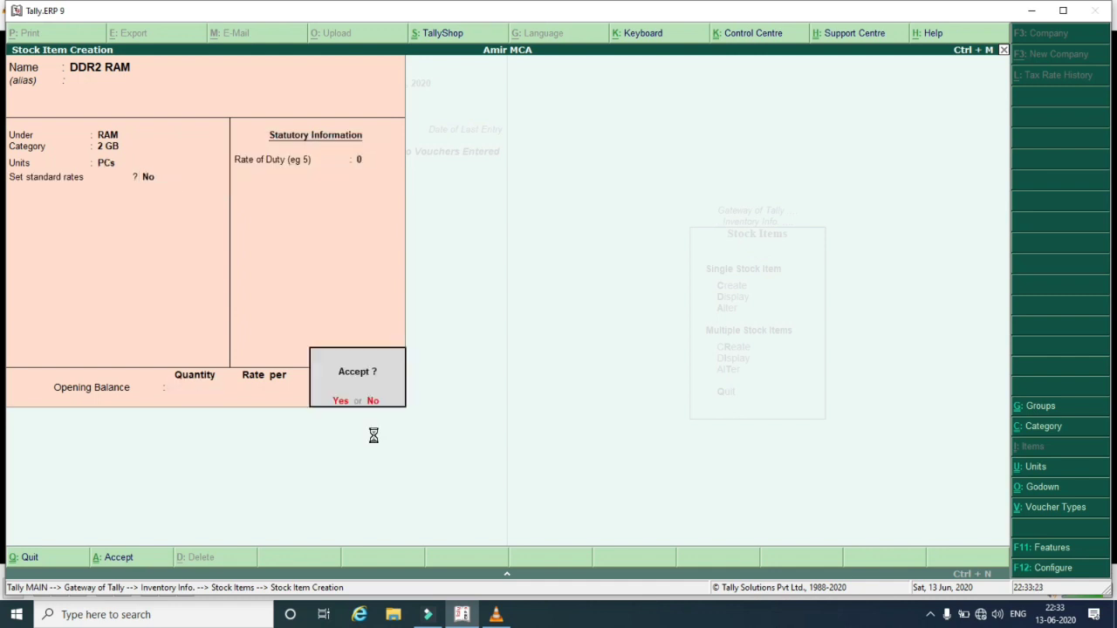
{"action": "key", "text": "Return"}
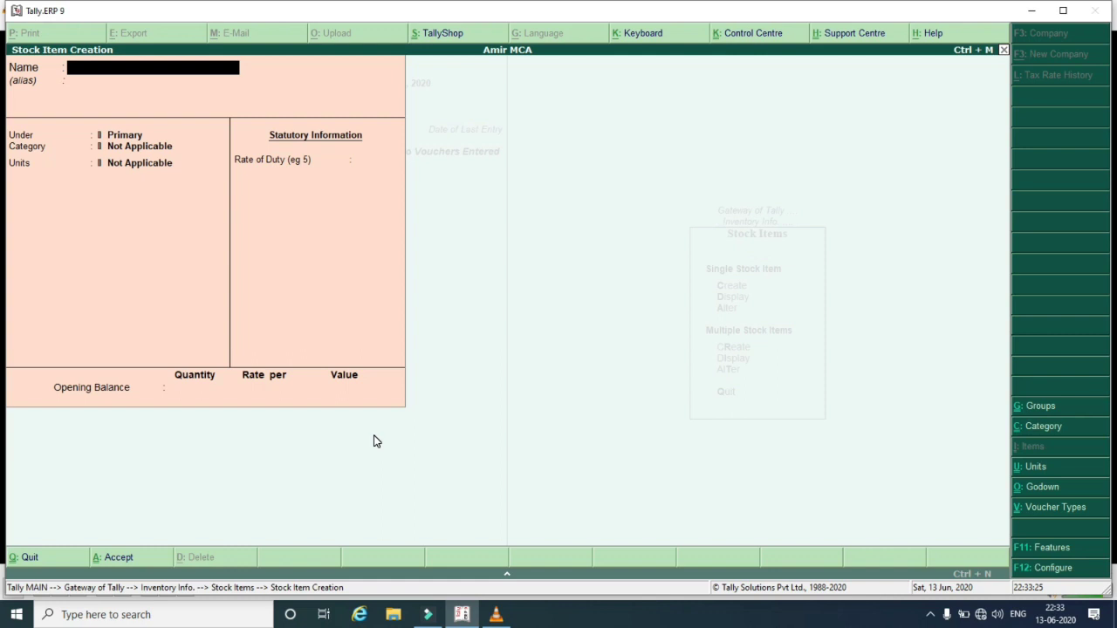
Create the stock item DDR3 RAM under the RAM group with category 4 GB and unit PCs, without standard rates
{"action": "type", "text": "DDR3 RAM"}
{"action": "key", "text": "Return"}
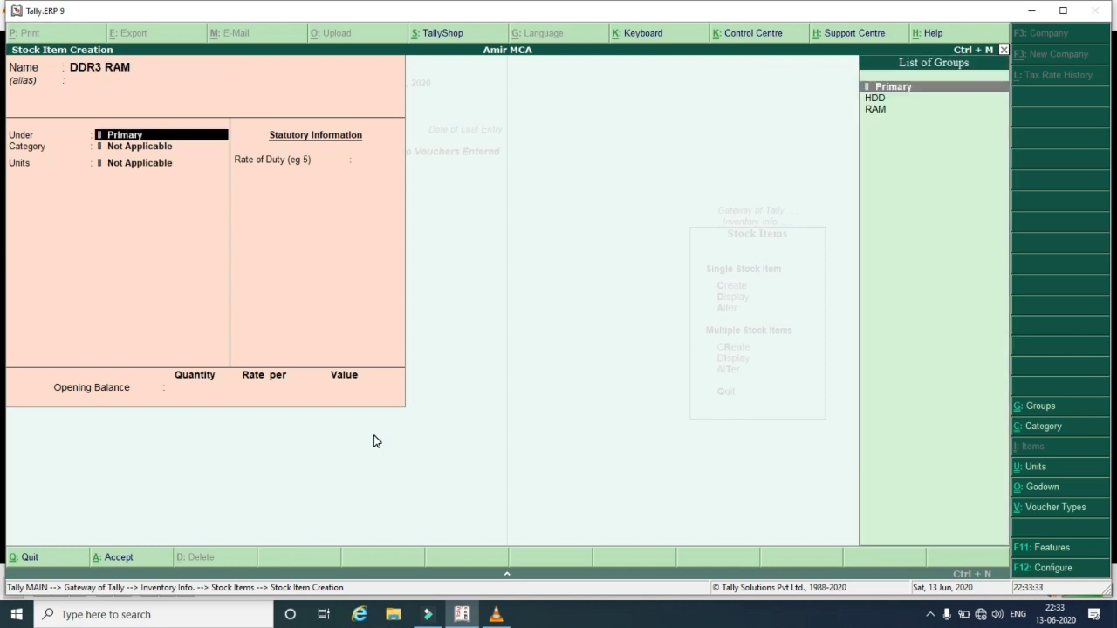
{"action": "key", "text": "Down"}
{"action": "key", "text": "Down"}
{"action": "key", "text": "Return"}
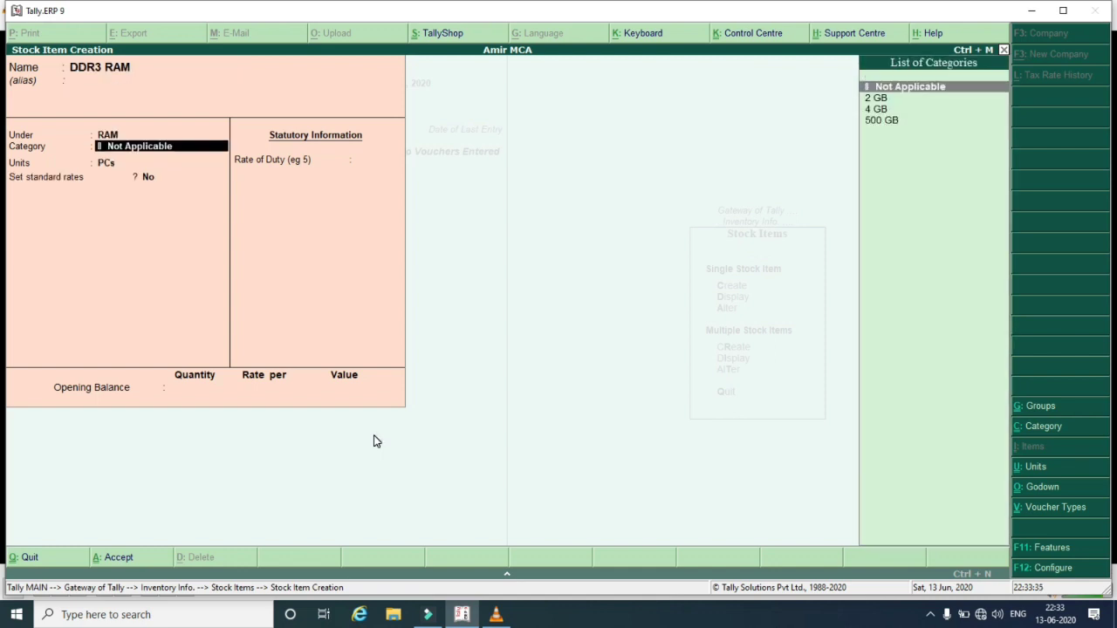
{"action": "key", "text": "Down"}
{"action": "key", "text": "Down"}
{"action": "key", "text": "Return"}
{"action": "key", "text": "Return"}
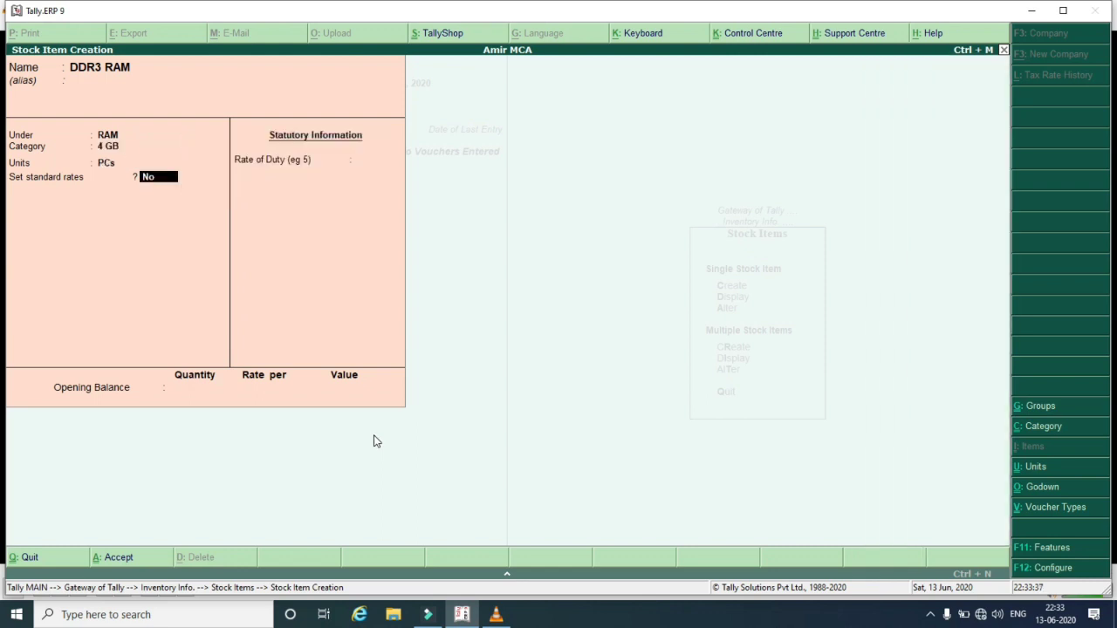
{"action": "key", "text": "Return"}
{"action": "key", "text": "Return"}
{"action": "key", "text": "Return"}
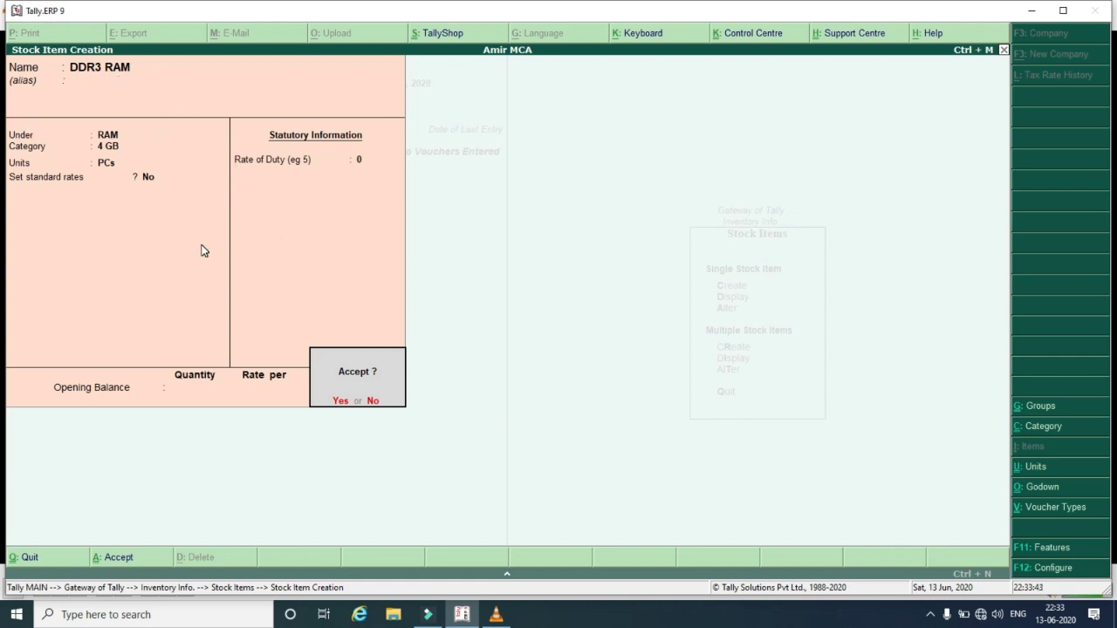
{"action": "key", "text": "Return"}
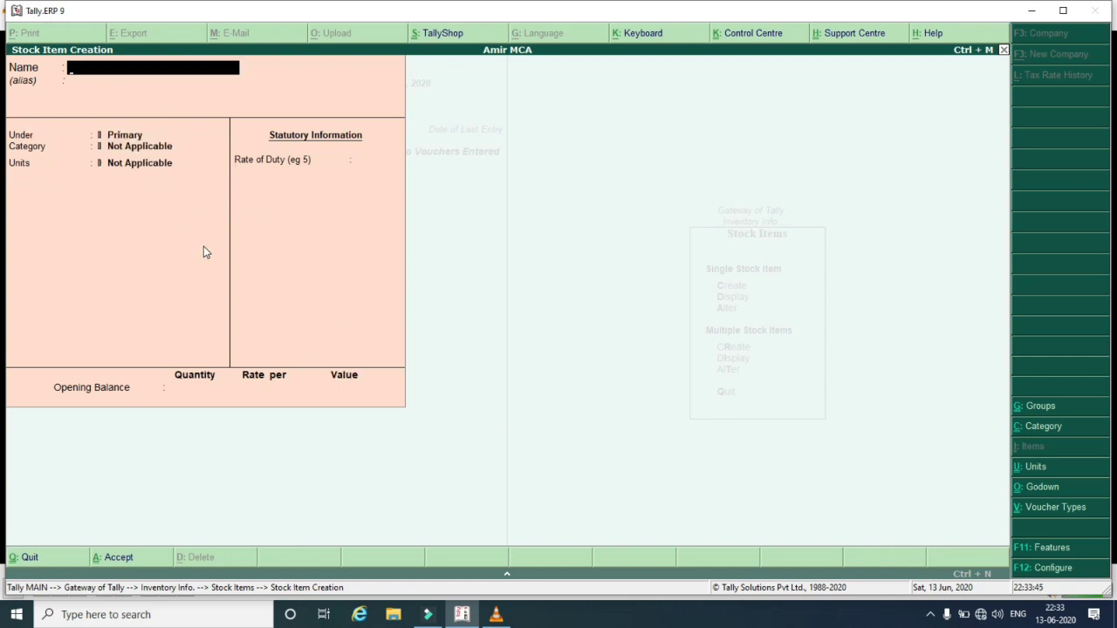
Start the stock item SATA HDD under the HDD group with category 500 GB
{"action": "type", "text": "SATA HDD"}
{"action": "key", "text": "Return"}
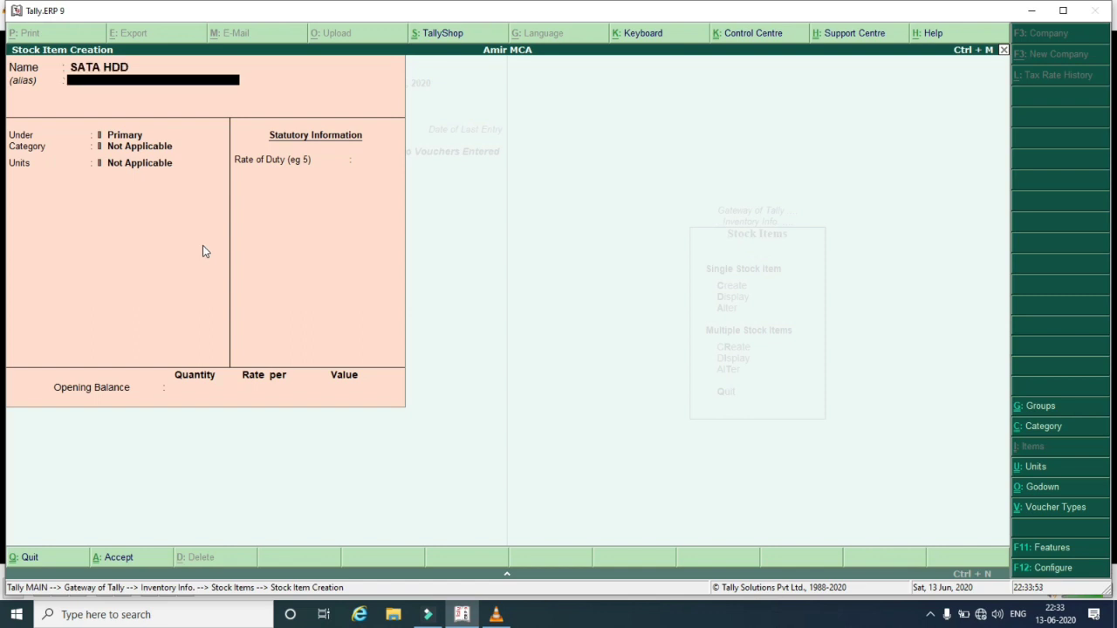
{"action": "key", "text": "Return"}
{"action": "key", "text": "Down"}
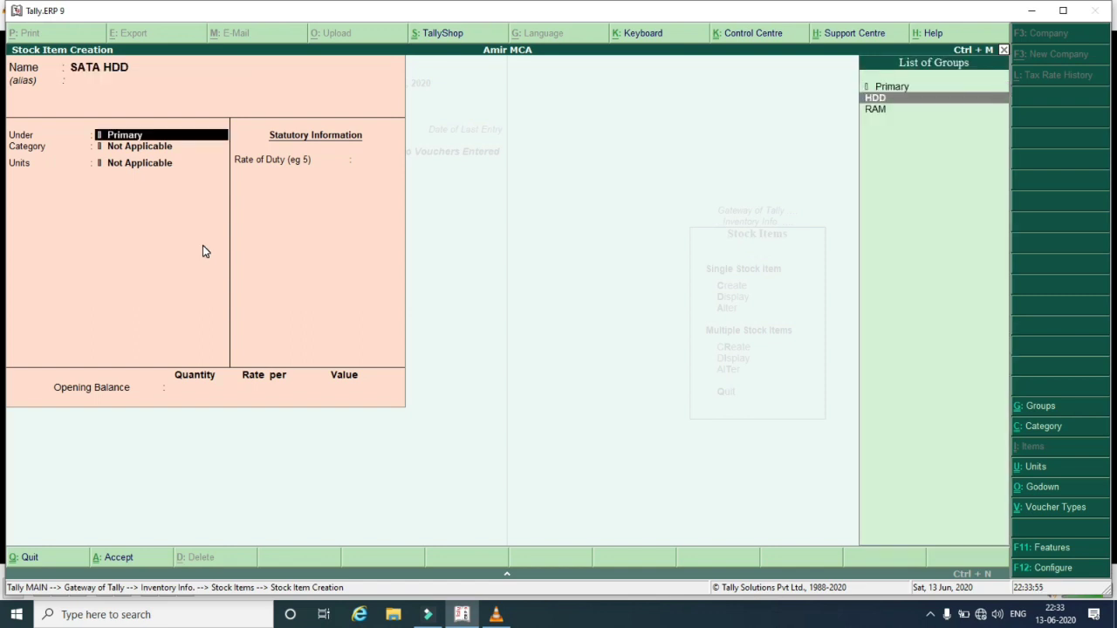
{"action": "key", "text": "Return"}
{"action": "key", "text": "Down"}
{"action": "key", "text": "Down"}
{"action": "key", "text": "Down"}
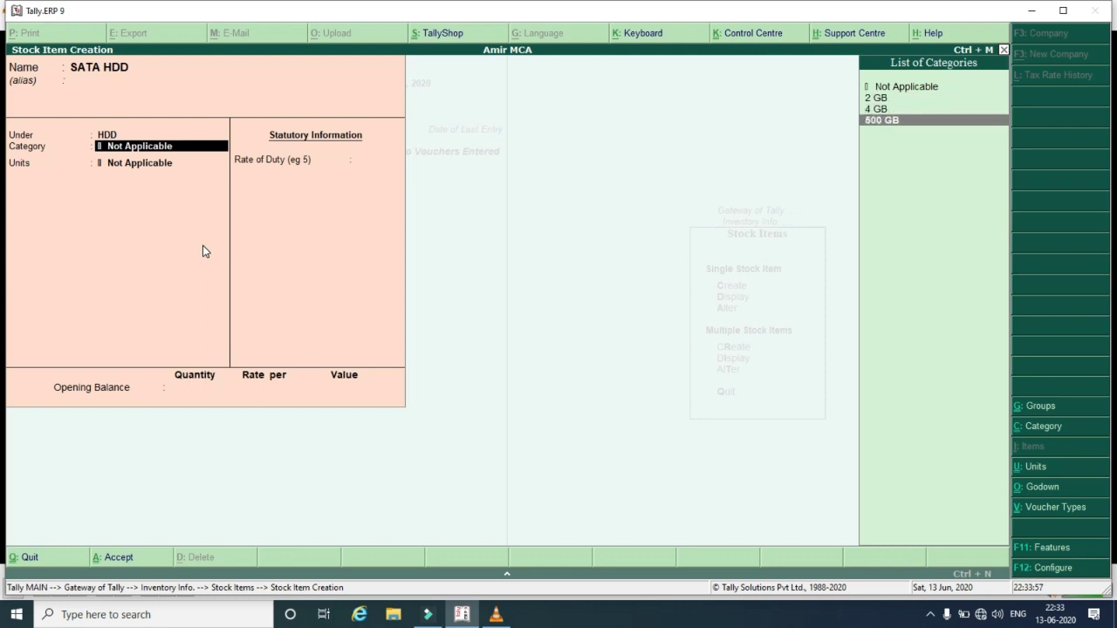
{"action": "key", "text": "Return"}
Set the SATA HDD item's unit to PCs, save it without standard rates or opening balance, and return to the Gateway of Tally
{"action": "key", "text": "Down"}
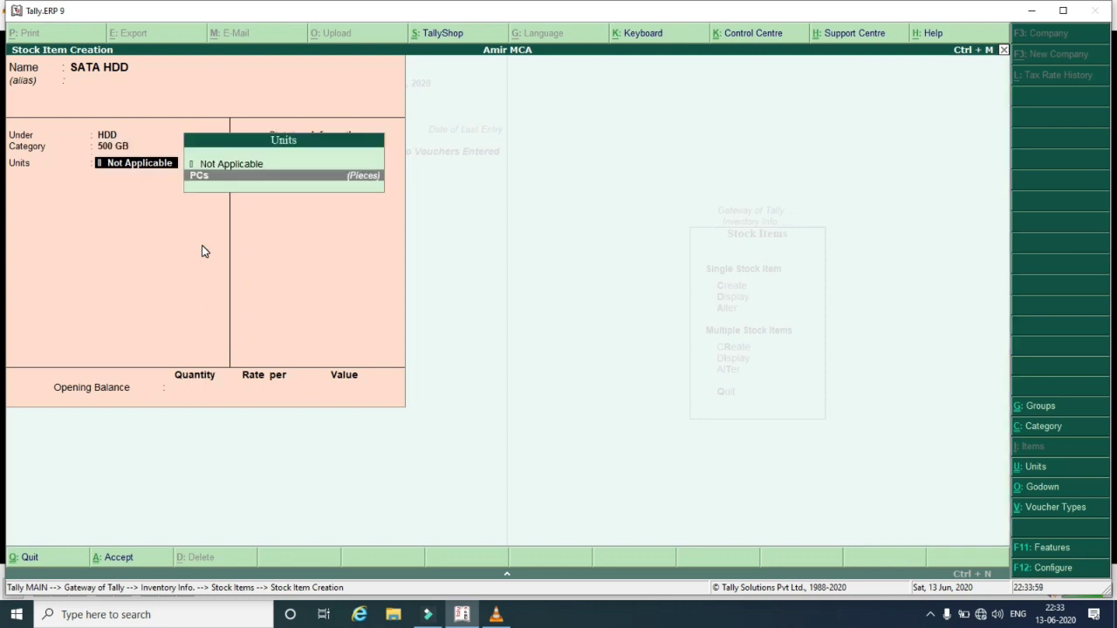
{"action": "key", "text": "Return"}
{"action": "key", "text": "Return"}
{"action": "key", "text": "Return"}
{"action": "key", "text": "Return"}
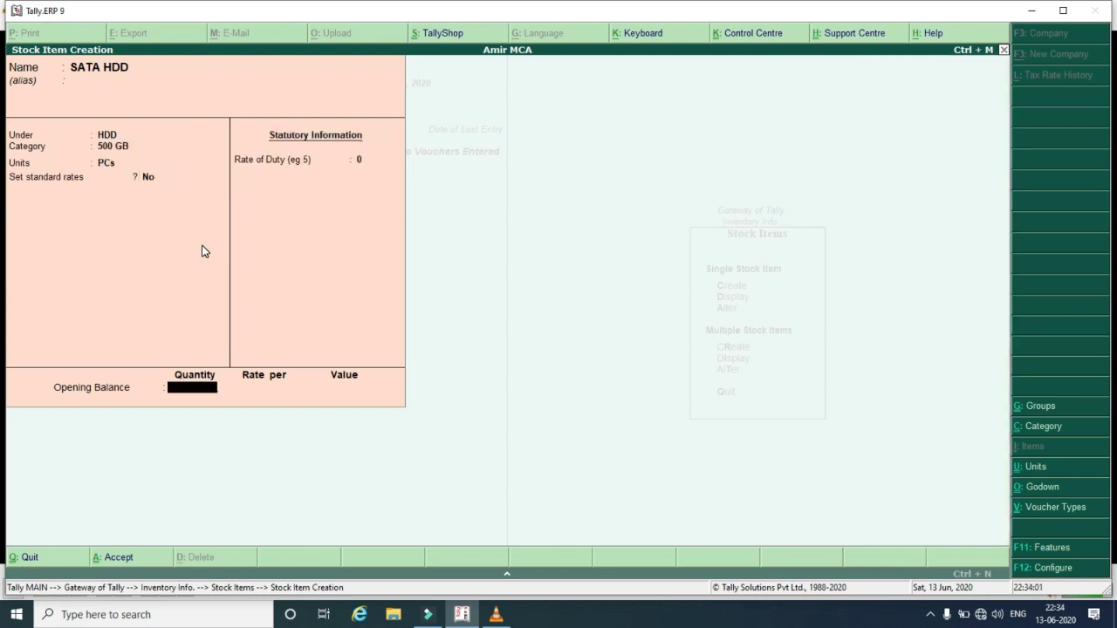
{"action": "key", "text": "Return"}
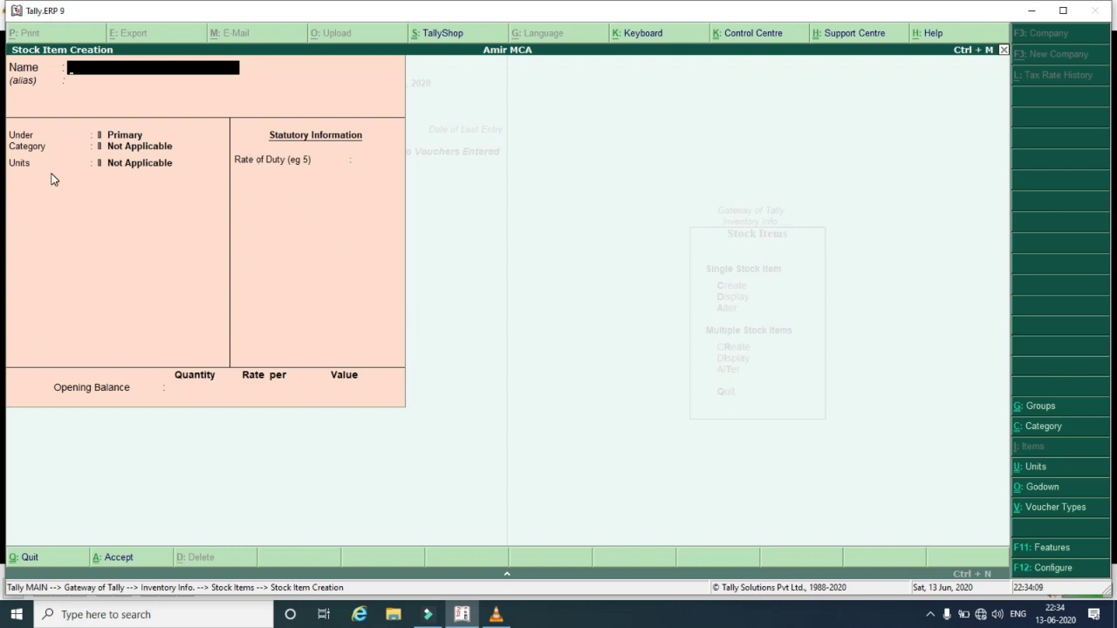
{"action": "key", "text": "Escape"}
{"action": "key", "text": "Return"}
{"action": "key", "text": "Escape"}
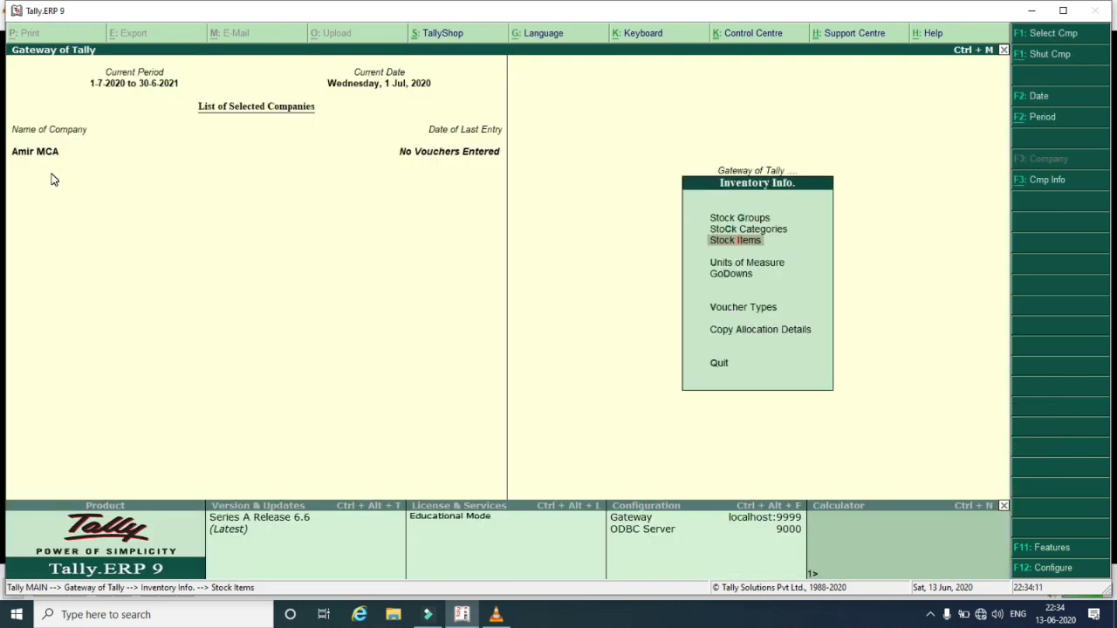
{"action": "key", "text": "Escape"}
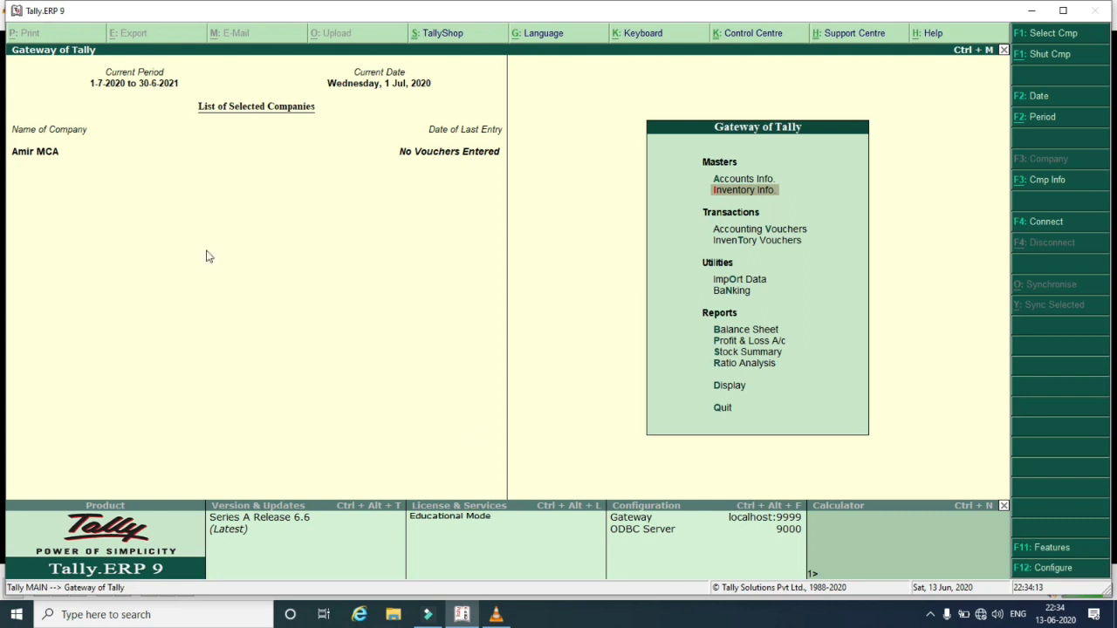
Review the purchase example in VLC, return to Tally and open a new purchase voucher
{"action": "left_click", "coordinate": [496, 615]}
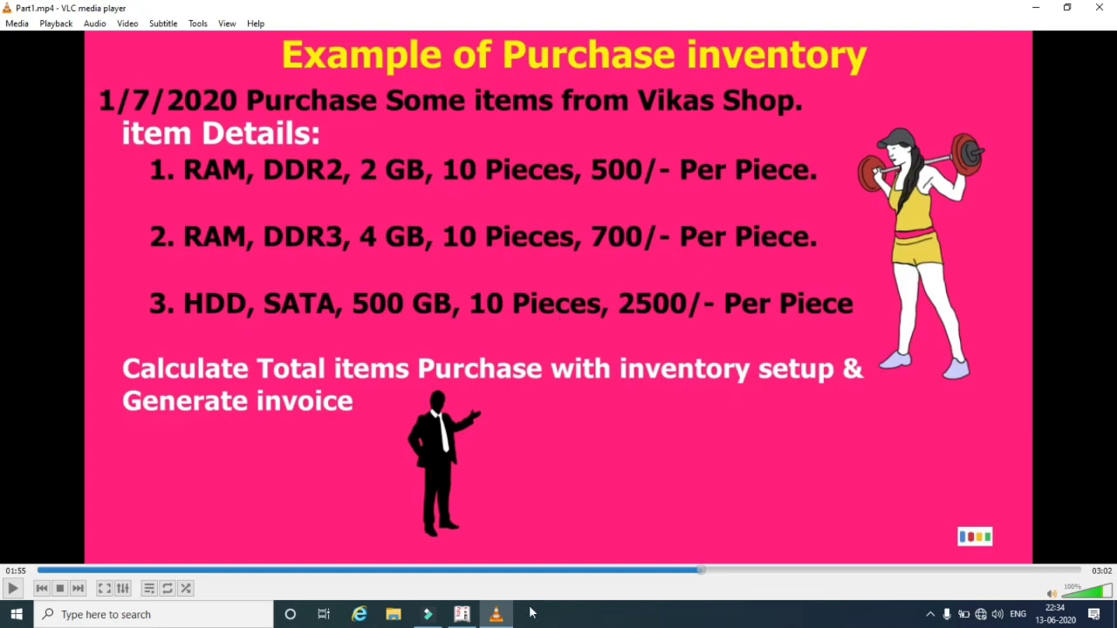
{"action": "left_click", "coordinate": [461, 615]}
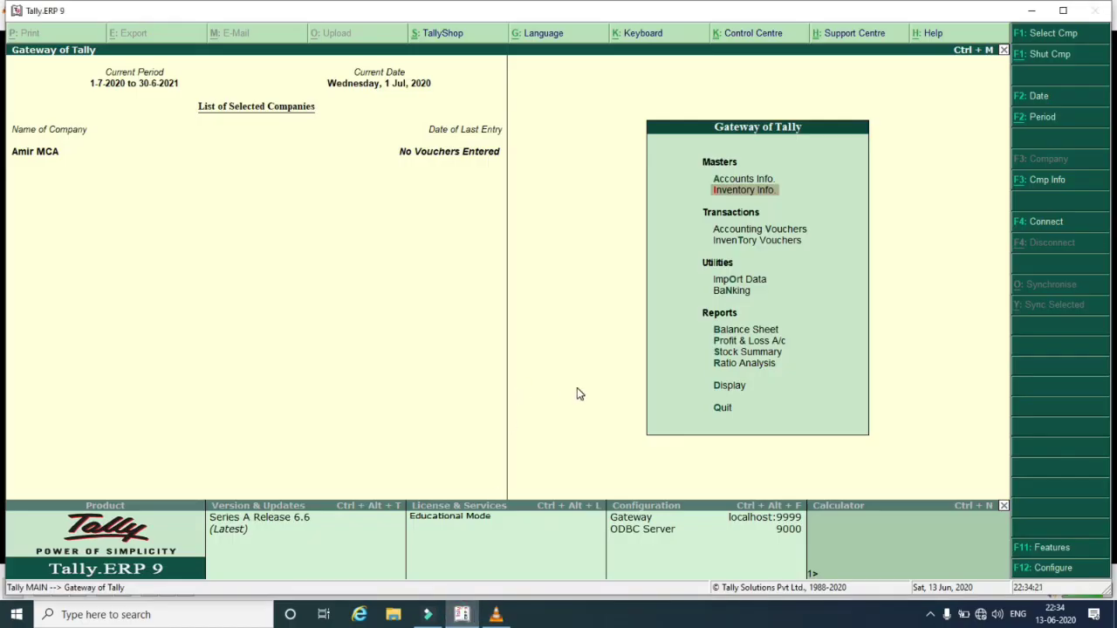
{"action": "key", "text": "Down"}
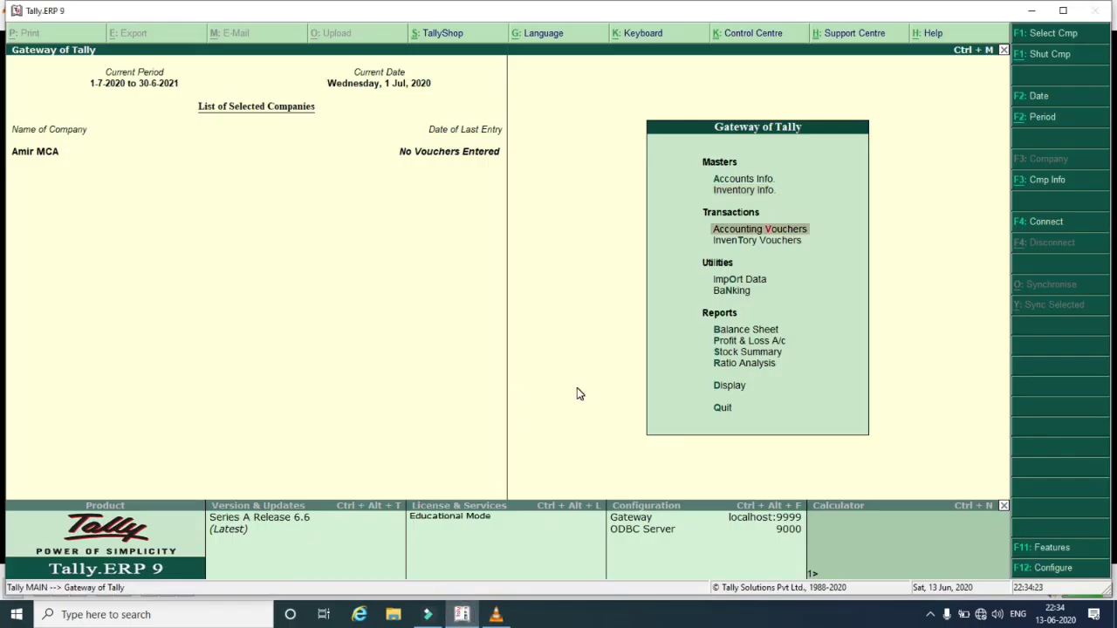
{"action": "key", "text": "Return"}
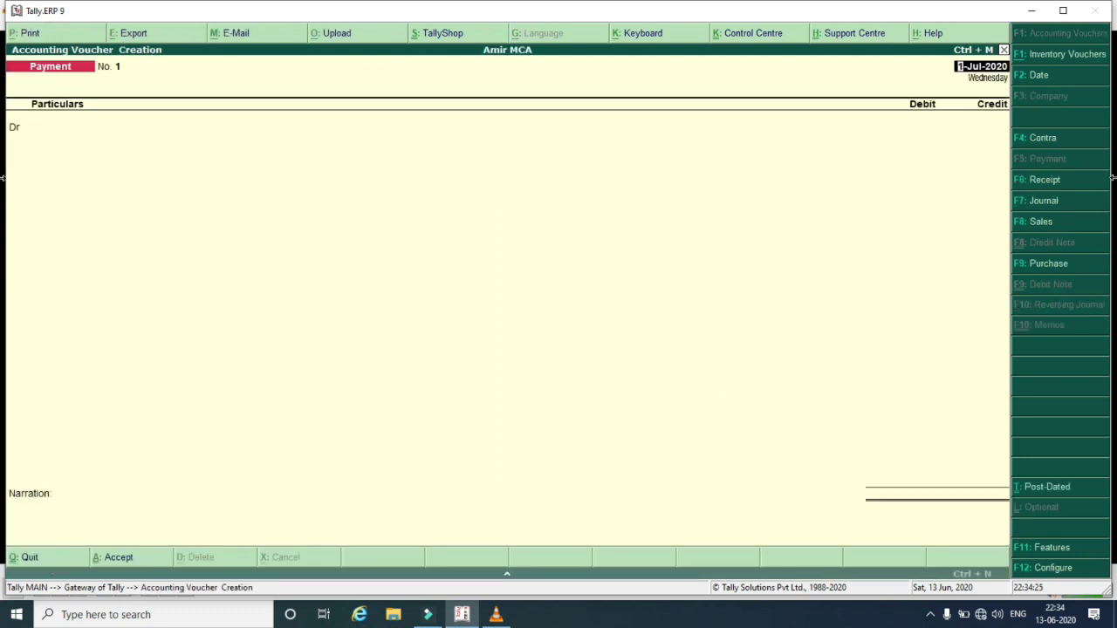
{"action": "left_click", "coordinate": [1045, 264]}
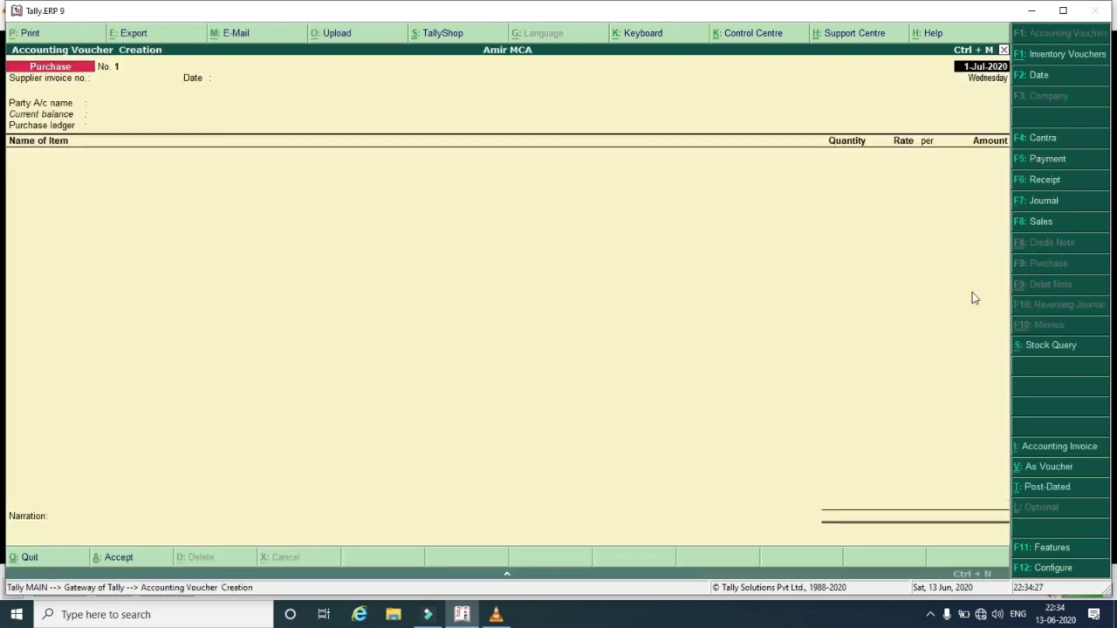
Fill the voucher header with party Vikas Shop and ledger Purchase, leaving the supplier invoice fields blank and the default party details unchanged
{"action": "left_click", "coordinate": [617, 81]}
{"action": "key", "text": "Return"}
{"action": "key", "text": "Return"}
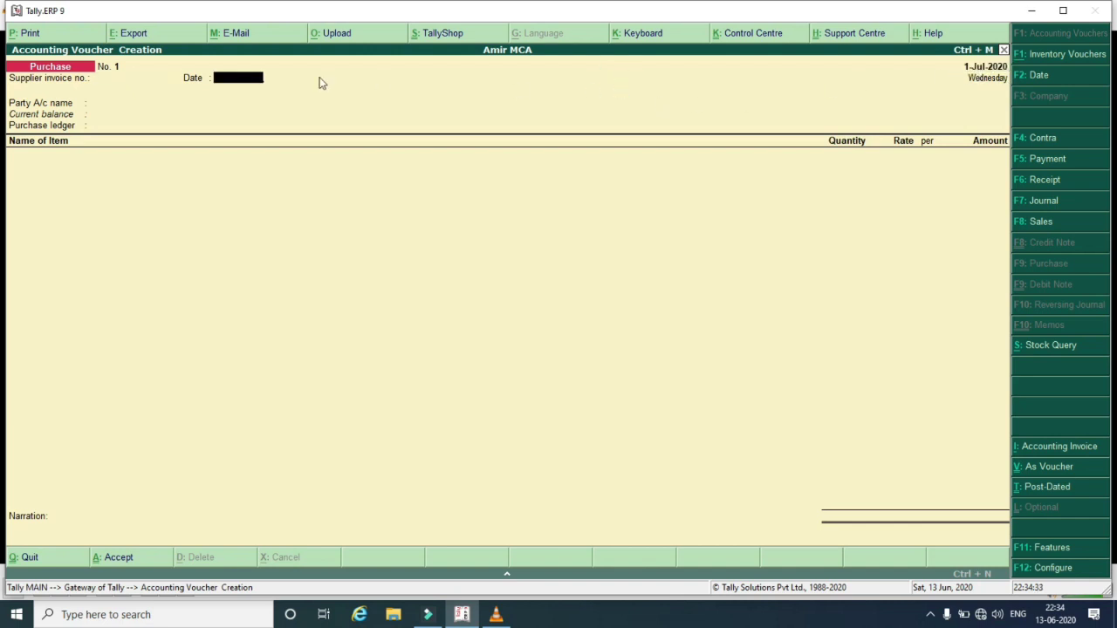
{"action": "key", "text": "Return"}
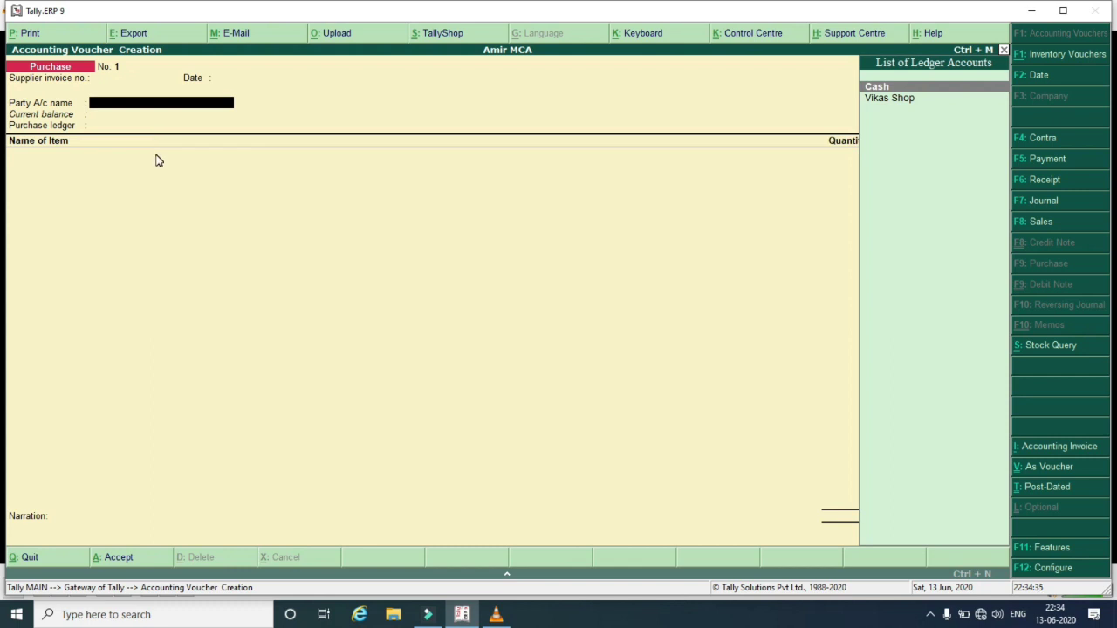
{"action": "key", "text": "Down"}
{"action": "key", "text": "Return"}
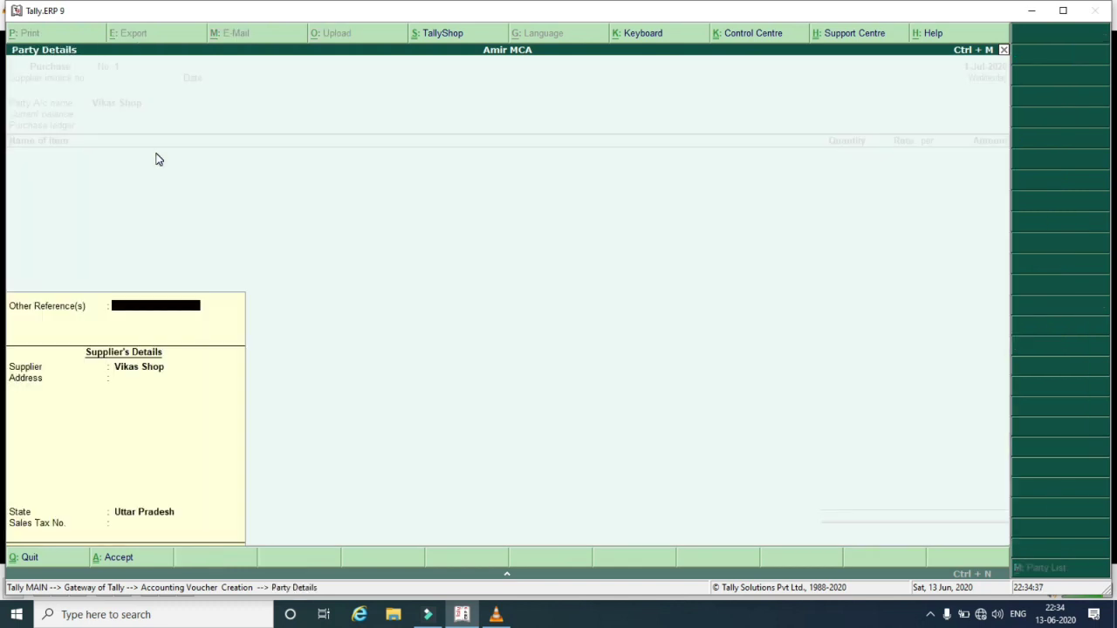
{"action": "key", "text": "Return"}
{"action": "key", "text": "Return"}
{"action": "key", "text": "Return"}
{"action": "key", "text": "Return"}
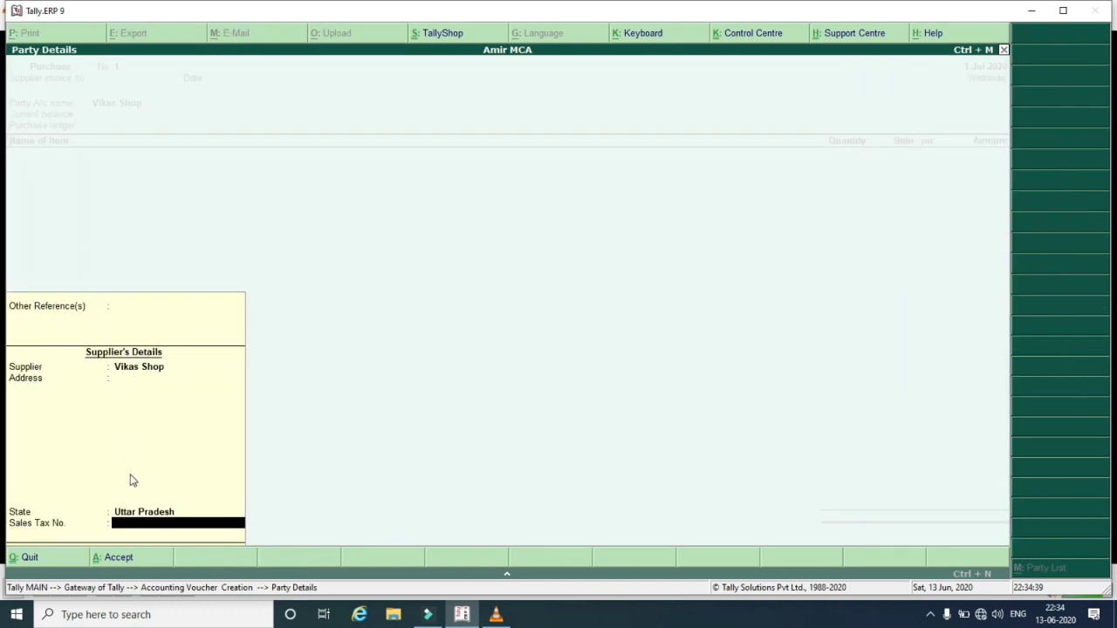
{"action": "key", "text": "Return"}
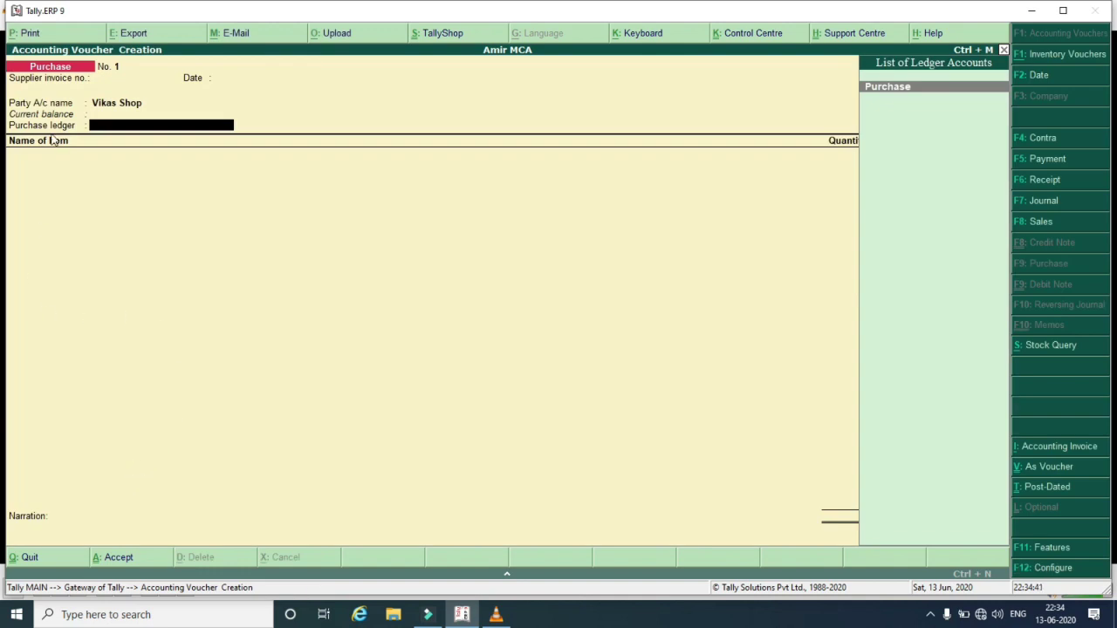
{"action": "key", "text": "Return"}
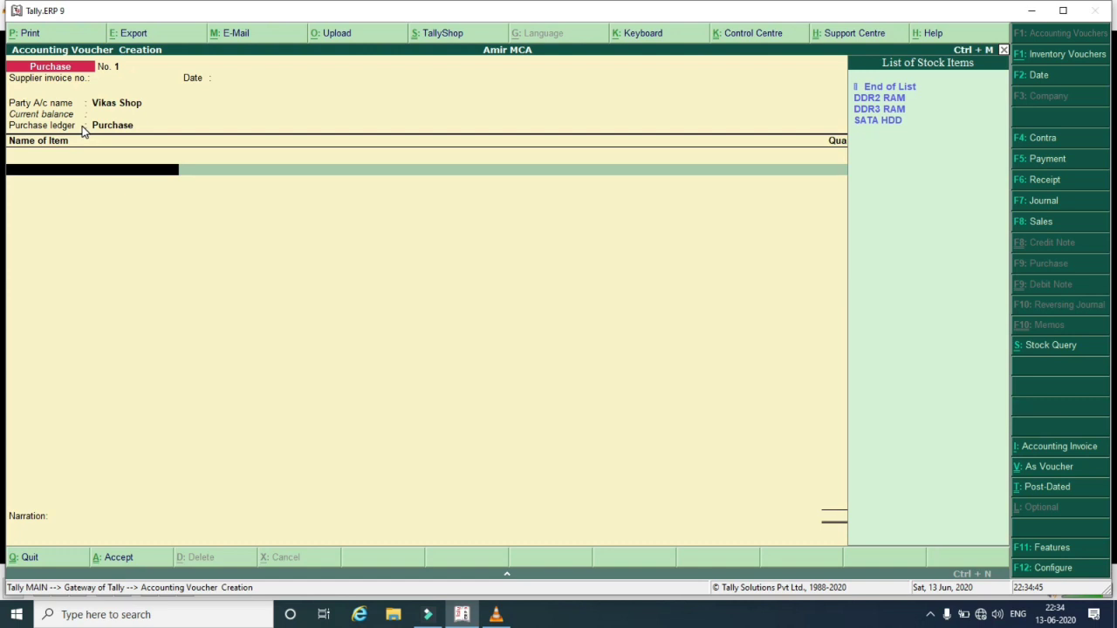
Add DDR2 RAM as the first purchased item and allocate it to the Main Store godown
{"action": "key", "text": "Down"}
{"action": "key", "text": "Return"}
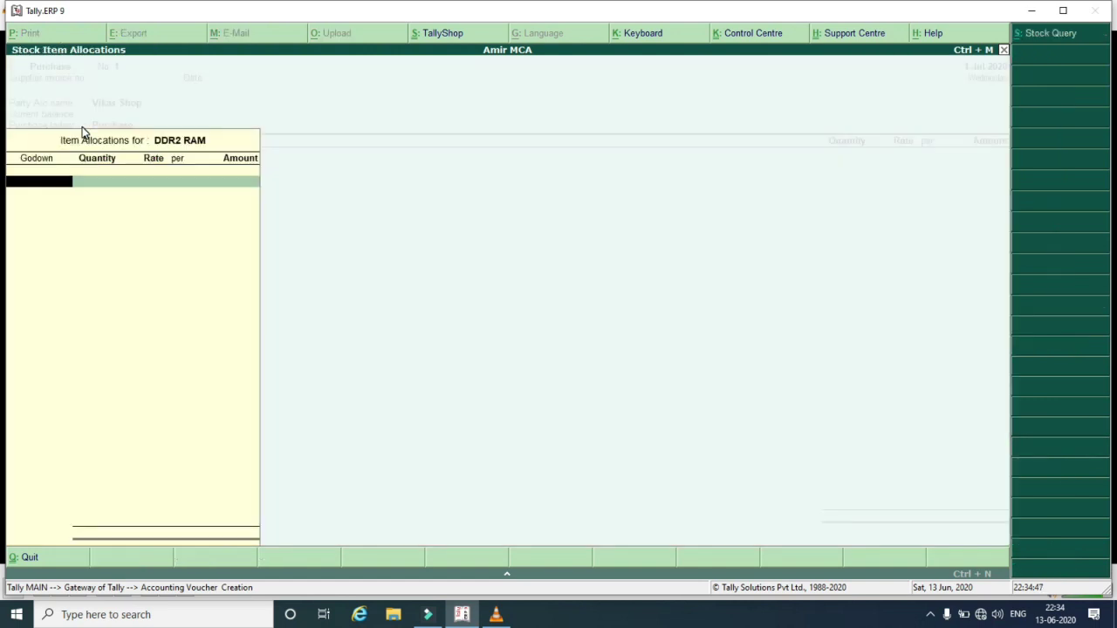
{"action": "key", "text": "Down"}
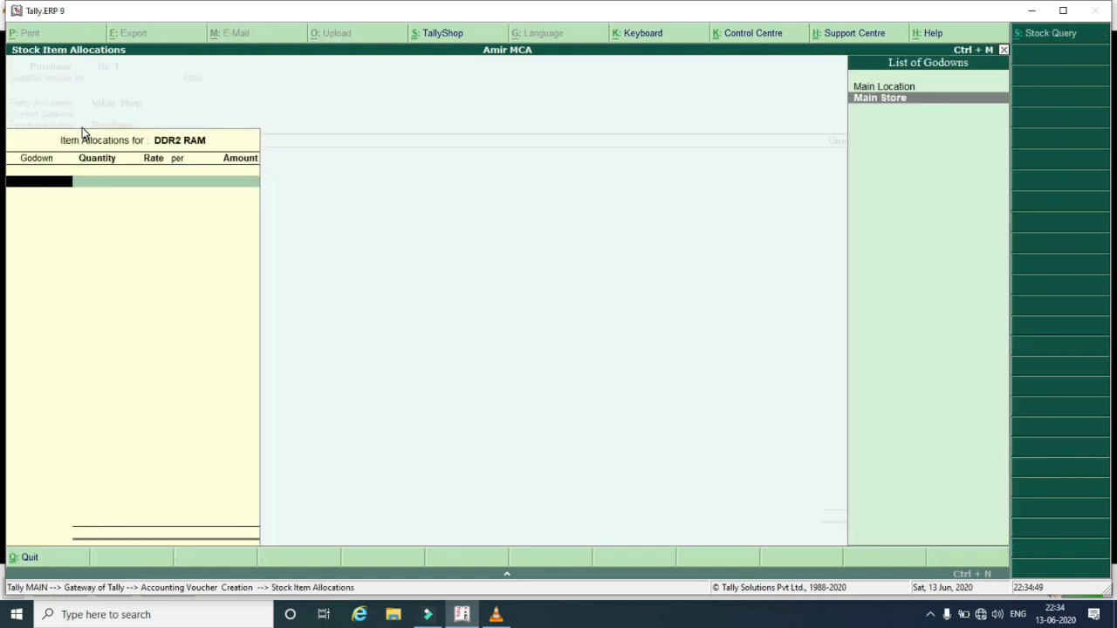
{"action": "key", "text": "Return"}
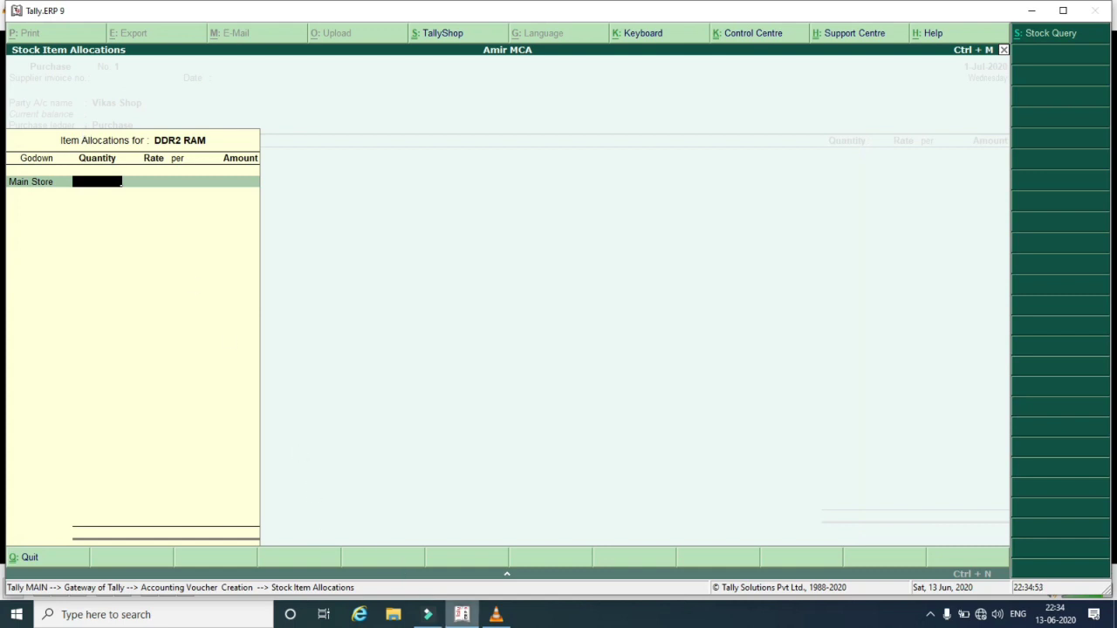
Check the item details in VLC and enter a quantity of 10 PCs at rate 500 for DDR2 RAM in Tally
{"action": "left_click", "coordinate": [495, 615]}
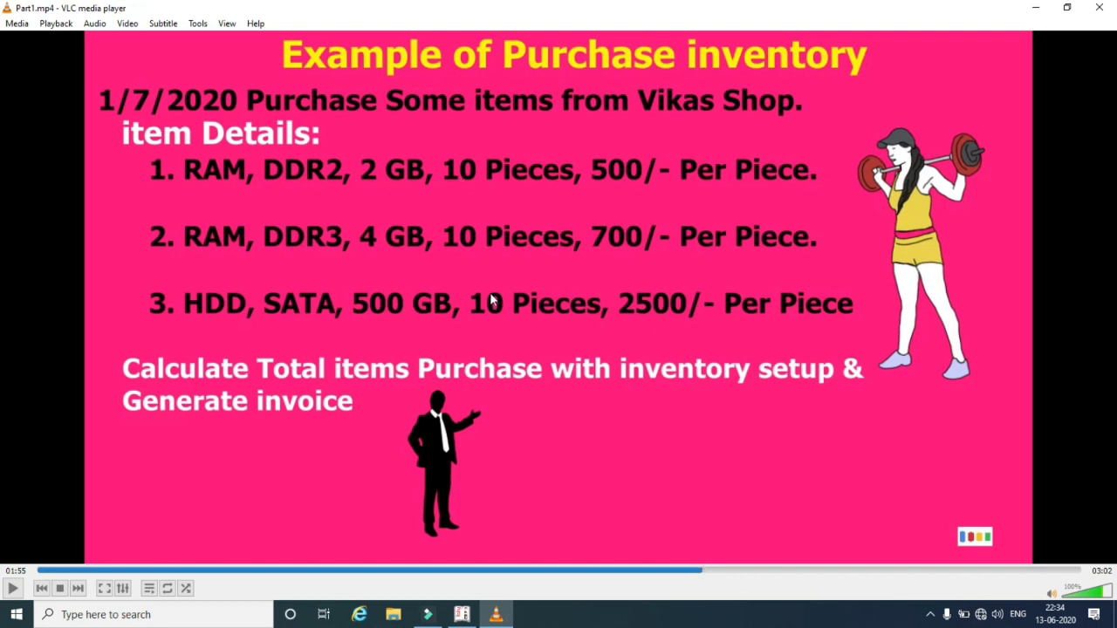
{"action": "left_click", "coordinate": [465, 614]}
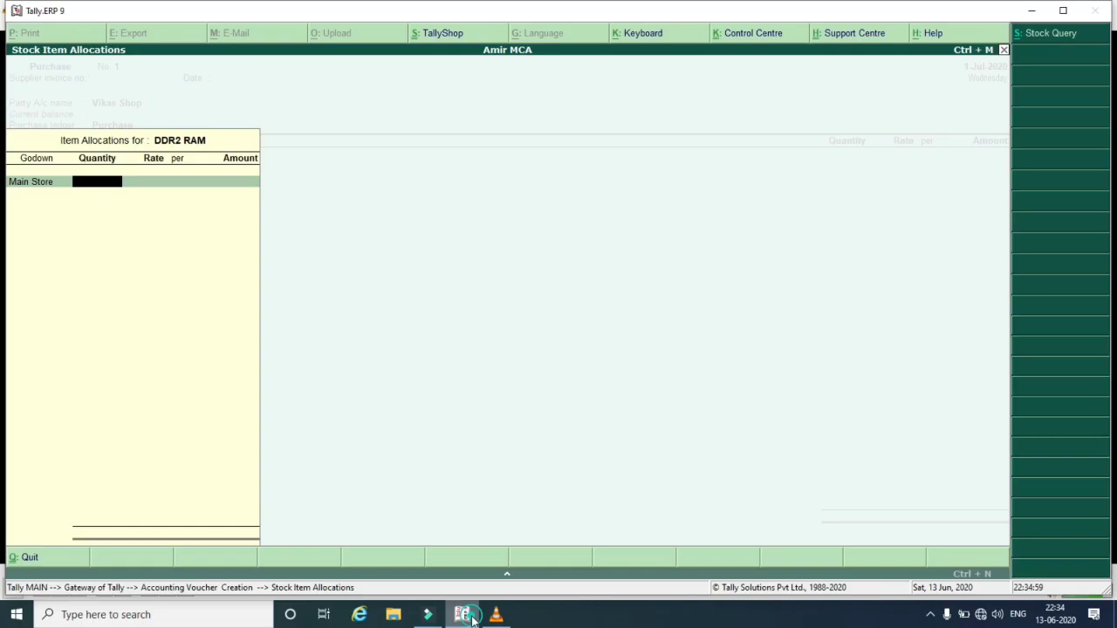
{"action": "type", "text": "10"}
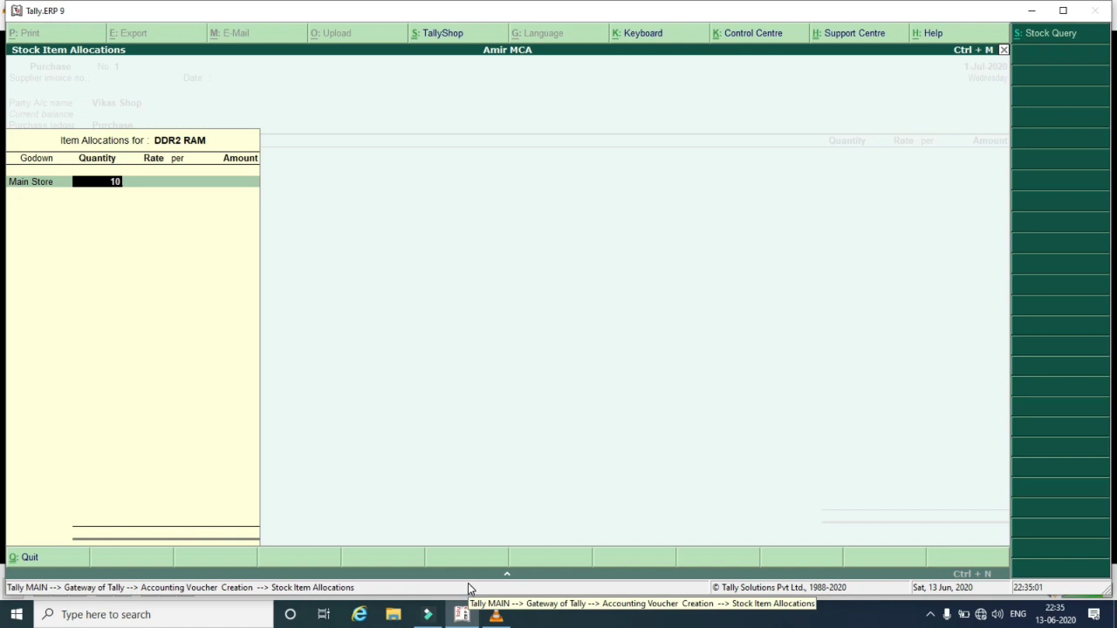
{"action": "key", "text": "Return"}
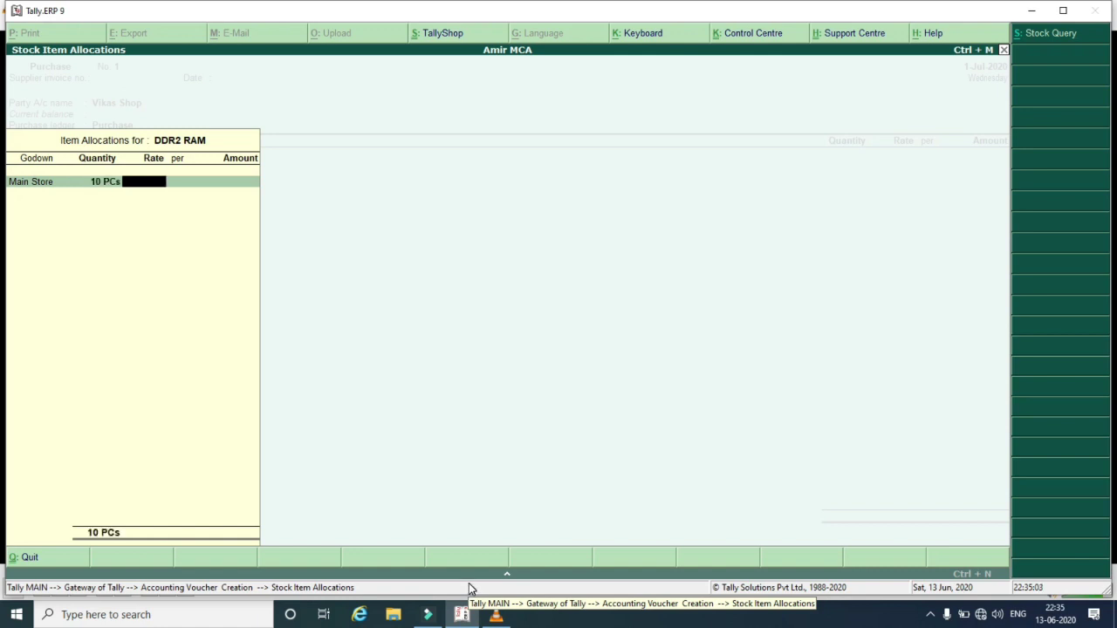
{"action": "type", "text": "500"}
{"action": "key", "text": "Return"}
{"action": "key", "text": "Return"}
{"action": "key", "text": "Return"}
{"action": "key", "text": "Return"}
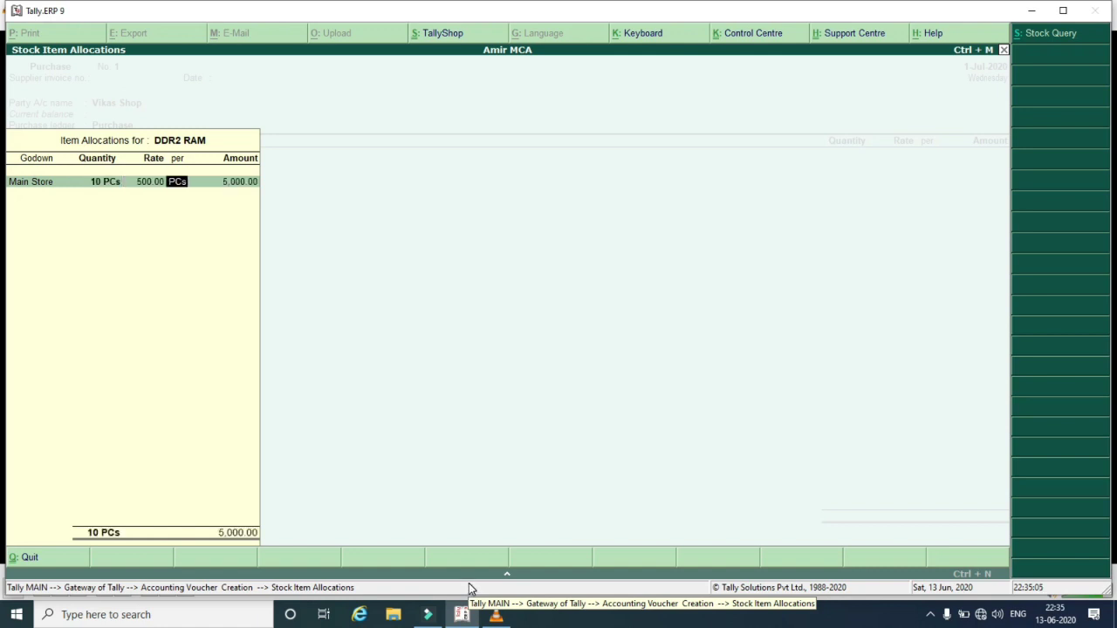
{"action": "key", "text": "Return"}
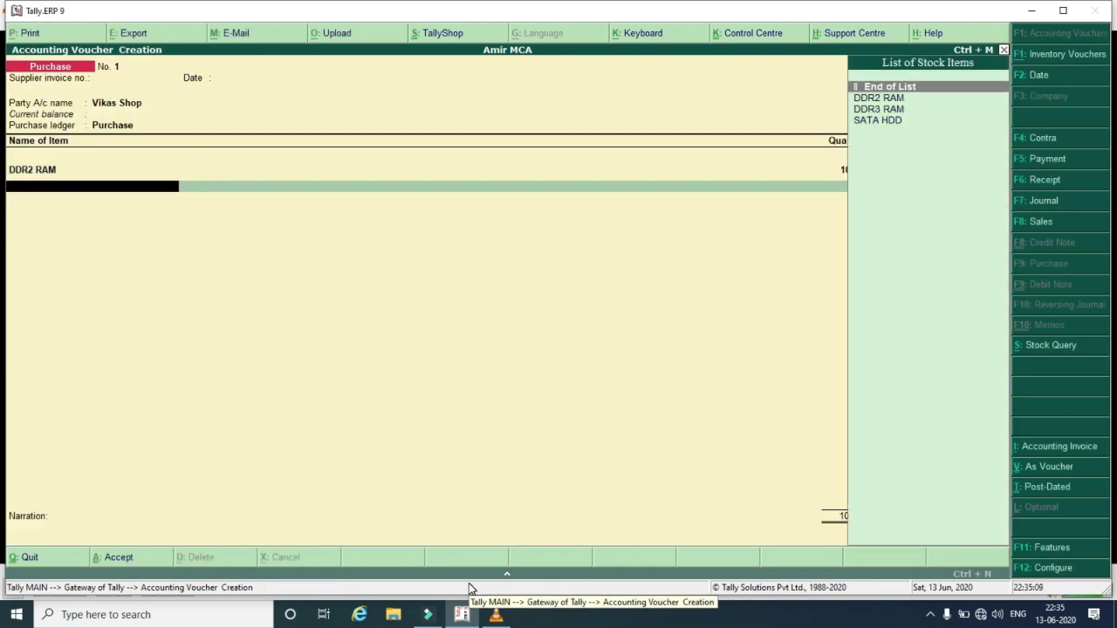
Add DDR3 RAM as the second purchased item and allocate it to the Main Store godown
{"action": "key", "text": "Down"}
{"action": "key", "text": "Down"}
{"action": "key", "text": "Return"}
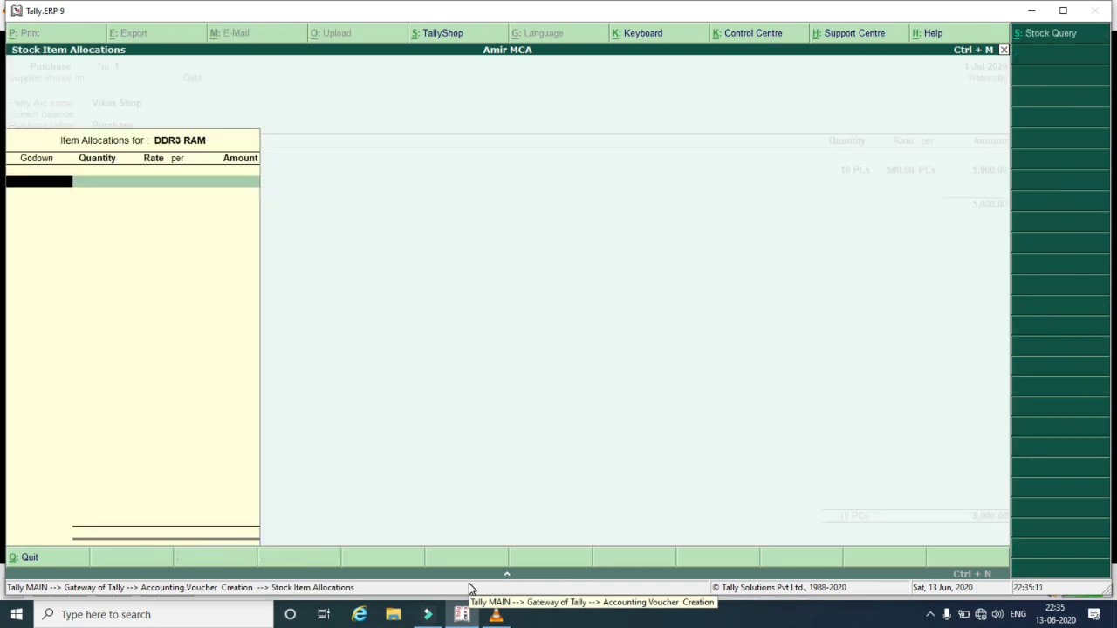
{"action": "key", "text": "Down"}
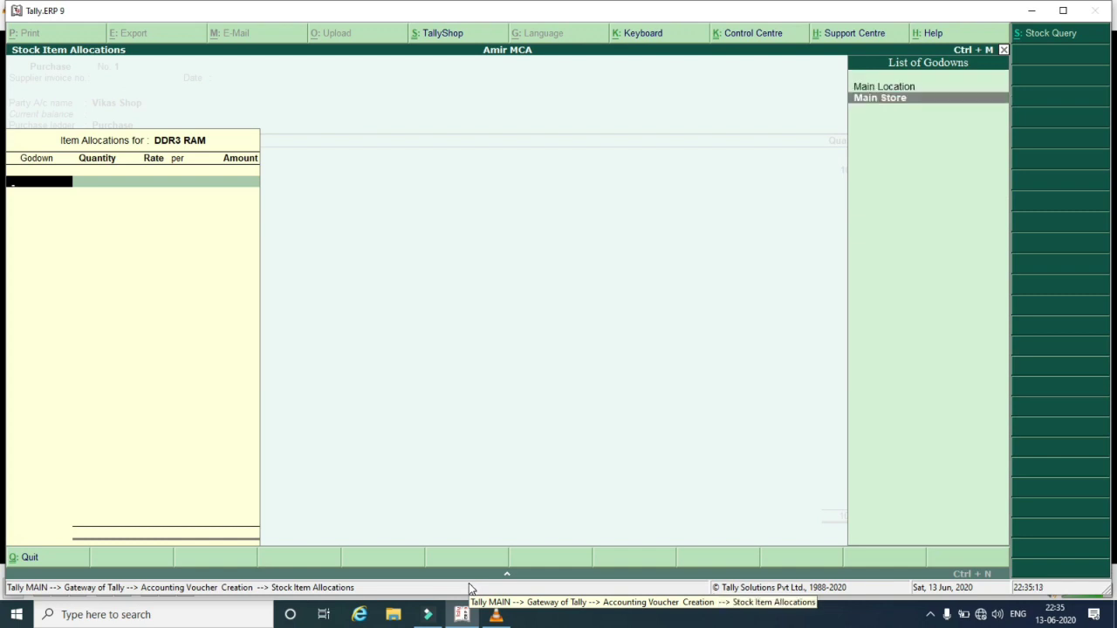
{"action": "key", "text": "Return"}
Enter a quantity of 10 PCs at rate 700 for DDR3 RAM and complete its item line
{"action": "type", "text": "1"}
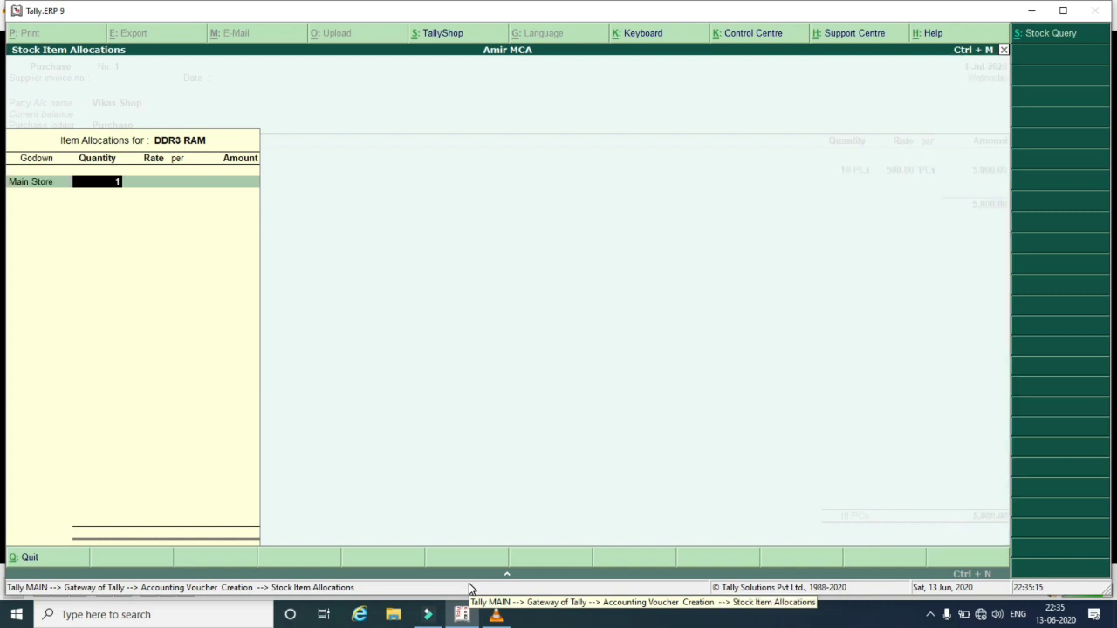
{"action": "type", "text": "0"}
{"action": "key", "text": "Return"}
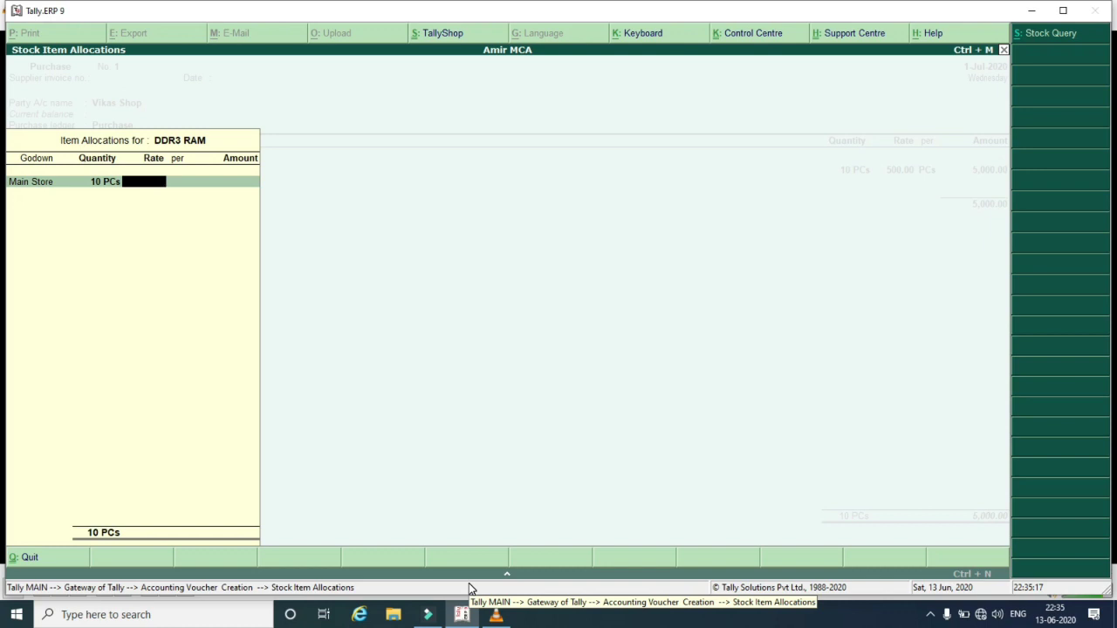
{"action": "type", "text": "700"}
{"action": "key", "text": "Return"}
{"action": "key", "text": "Return"}
{"action": "key", "text": "Return"}
{"action": "key", "text": "Return"}
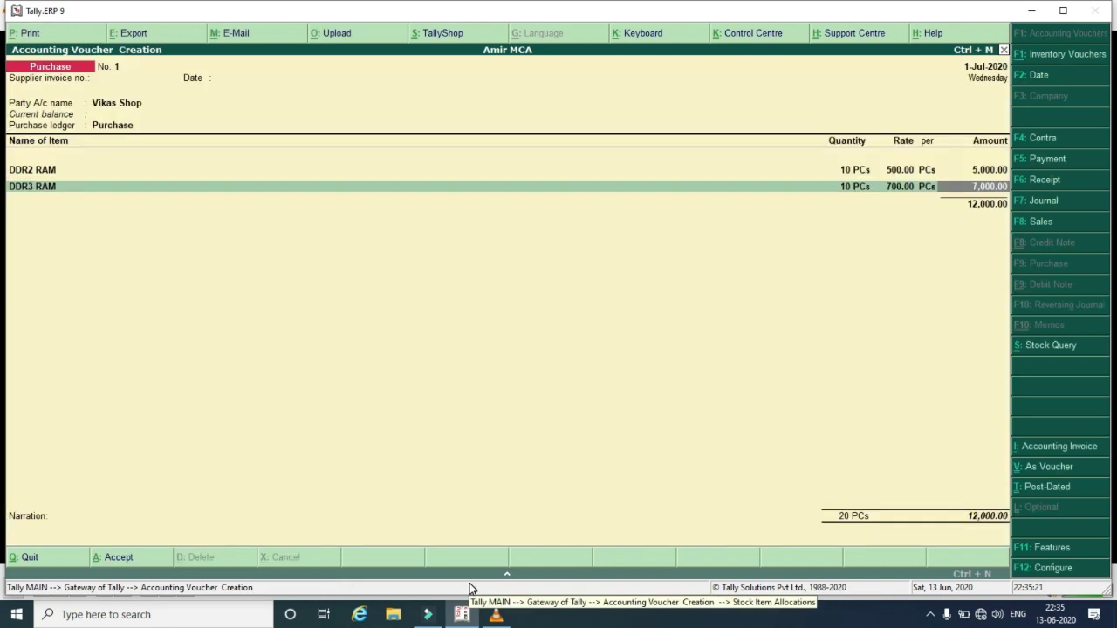
{"action": "key", "text": "Return"}
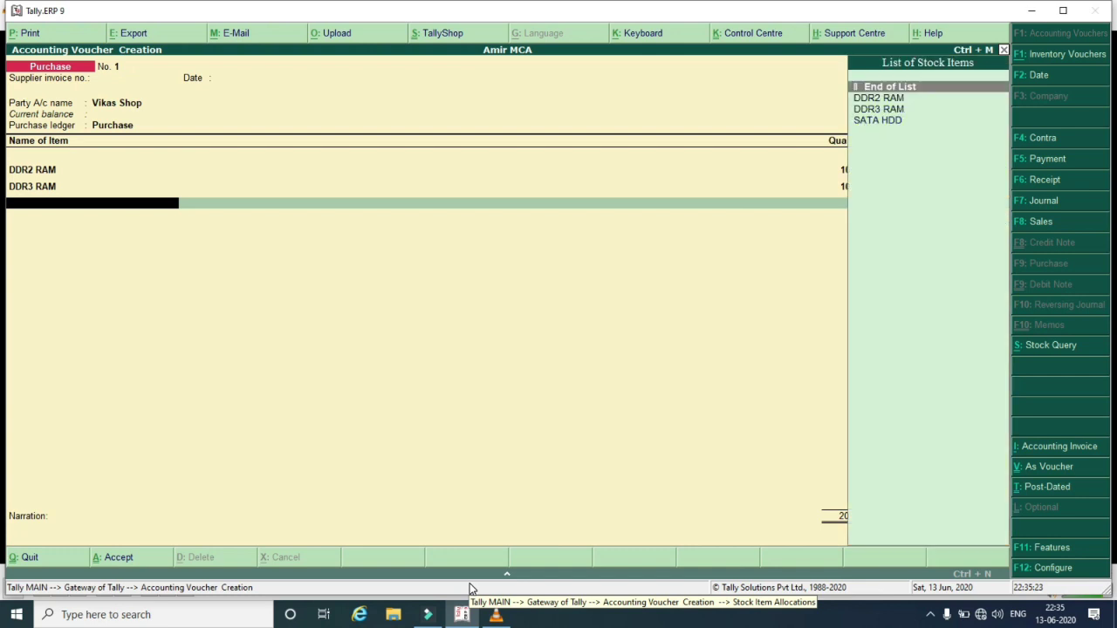
Add SATA HDD as the third purchased item and allocate it to the Main Store godown
{"action": "key", "text": "Down"}
{"action": "key", "text": "Down"}
{"action": "key", "text": "Down"}
{"action": "key", "text": "Return"}
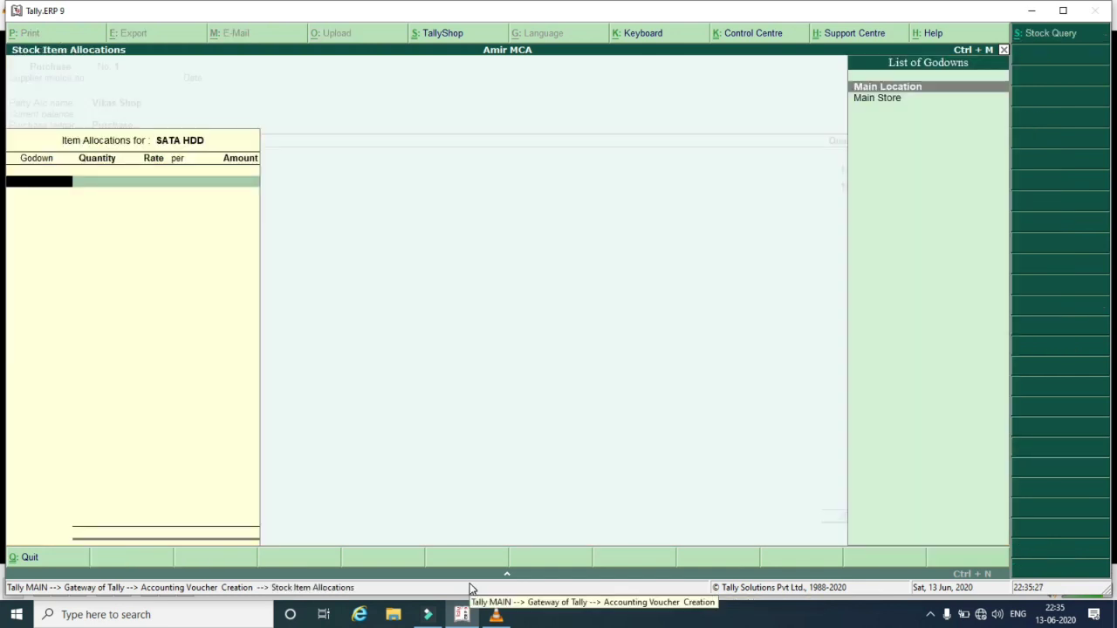
{"action": "key", "text": "Down"}
{"action": "key", "text": "Return"}
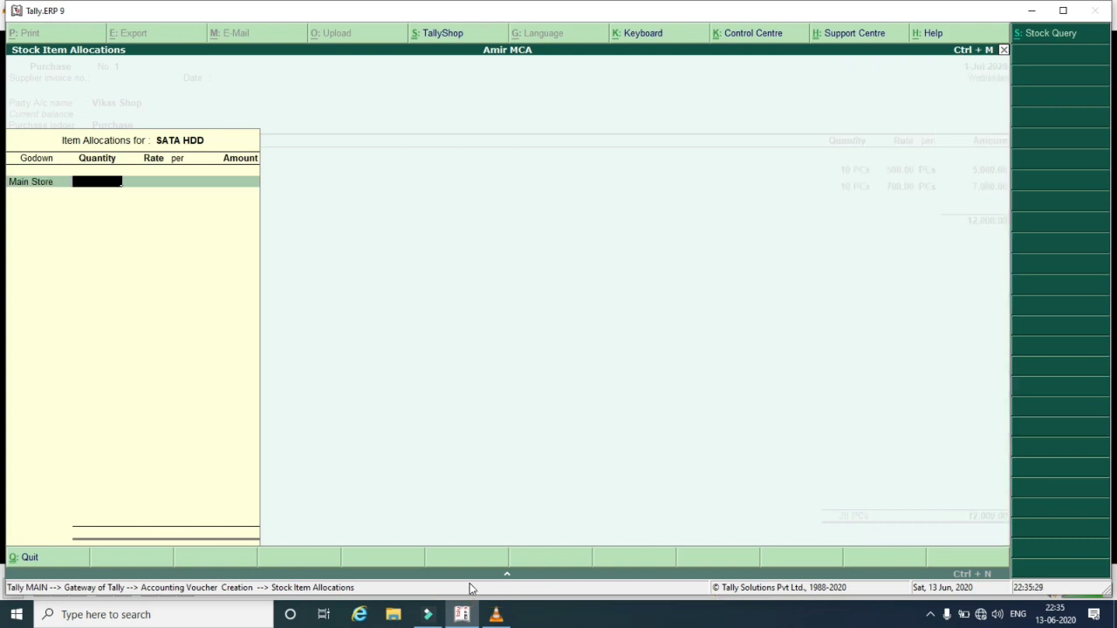
Enter a quantity of 10 PCs at rate 2500 for SATA HDD and complete its item line
{"action": "type", "text": "1"}
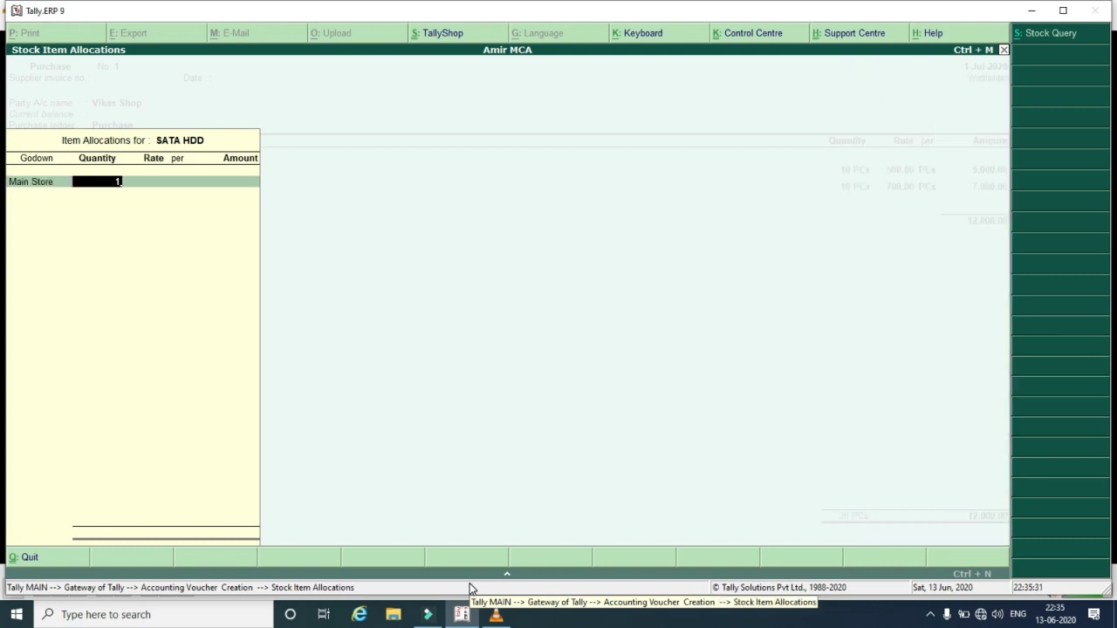
{"action": "type", "text": "0"}
{"action": "key", "text": "Return"}
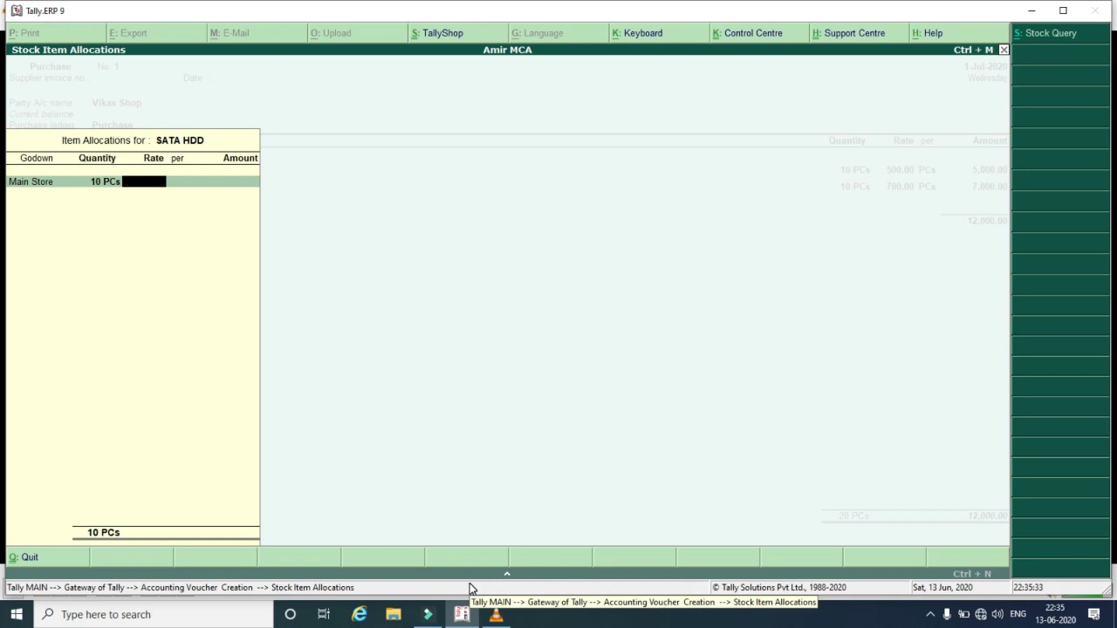
{"action": "type", "text": "2"}
{"action": "type", "text": "500"}
{"action": "key", "text": "Return"}
{"action": "key", "text": "Return"}
{"action": "key", "text": "Return"}
{"action": "key", "text": "Return"}
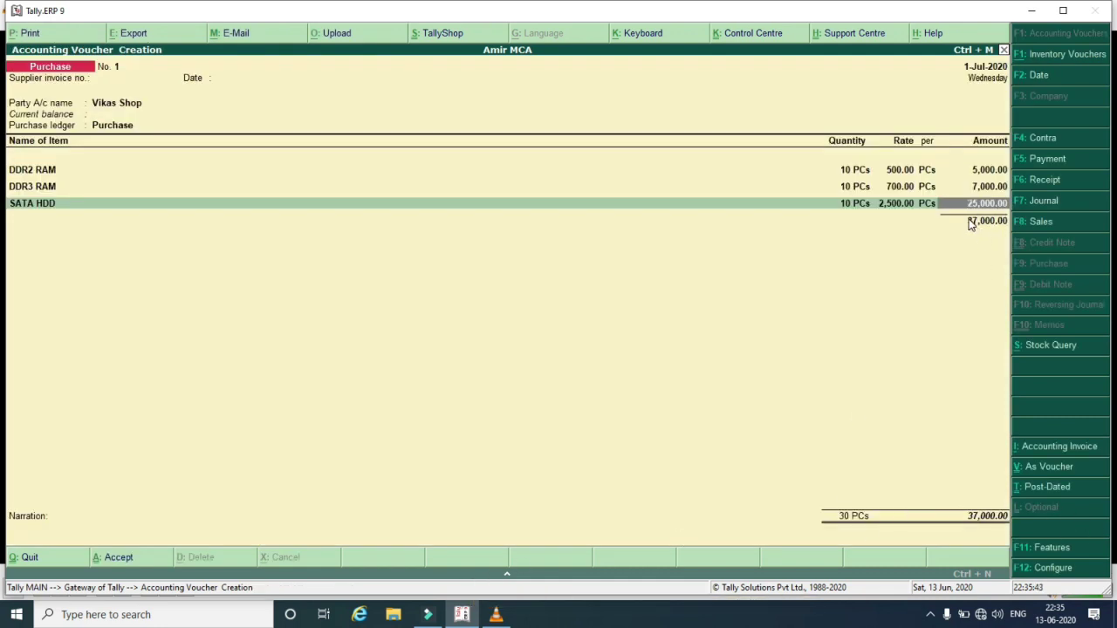
{"action": "key", "text": "Return"}
End the item list, leave the narration empty and save the purchase voucher
{"action": "key", "text": "Return"}
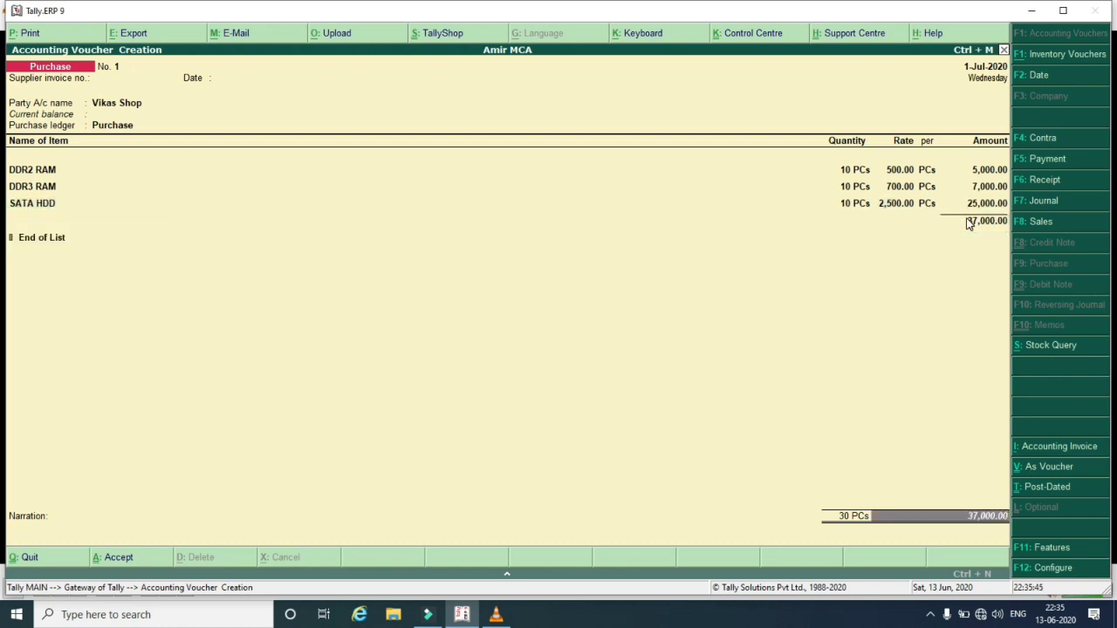
{"action": "key", "text": "Return"}
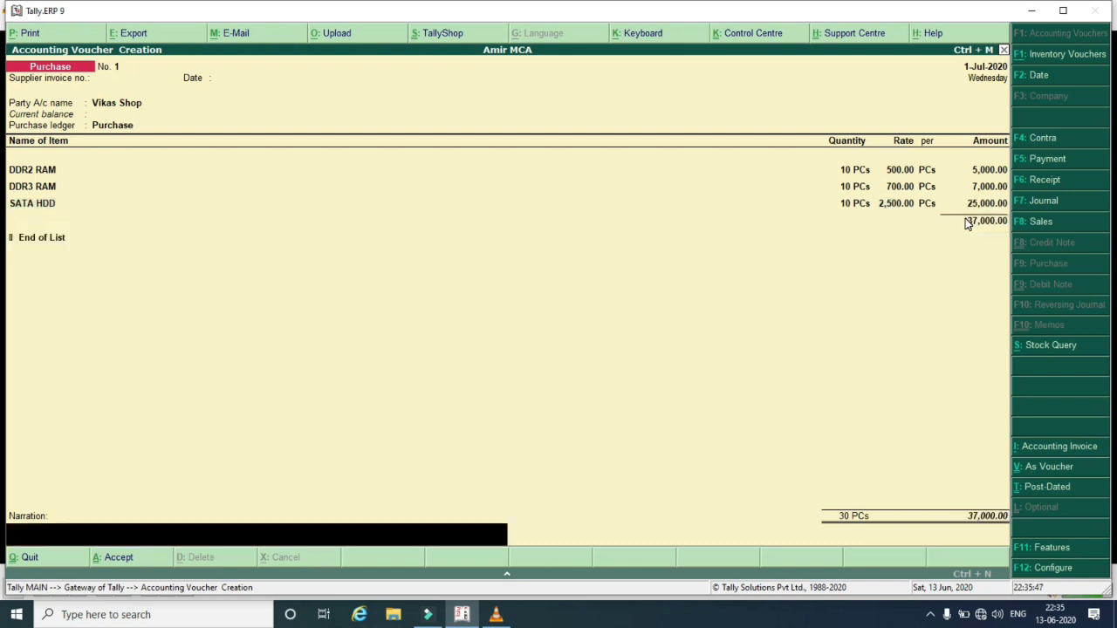
{"action": "key", "text": "Return"}
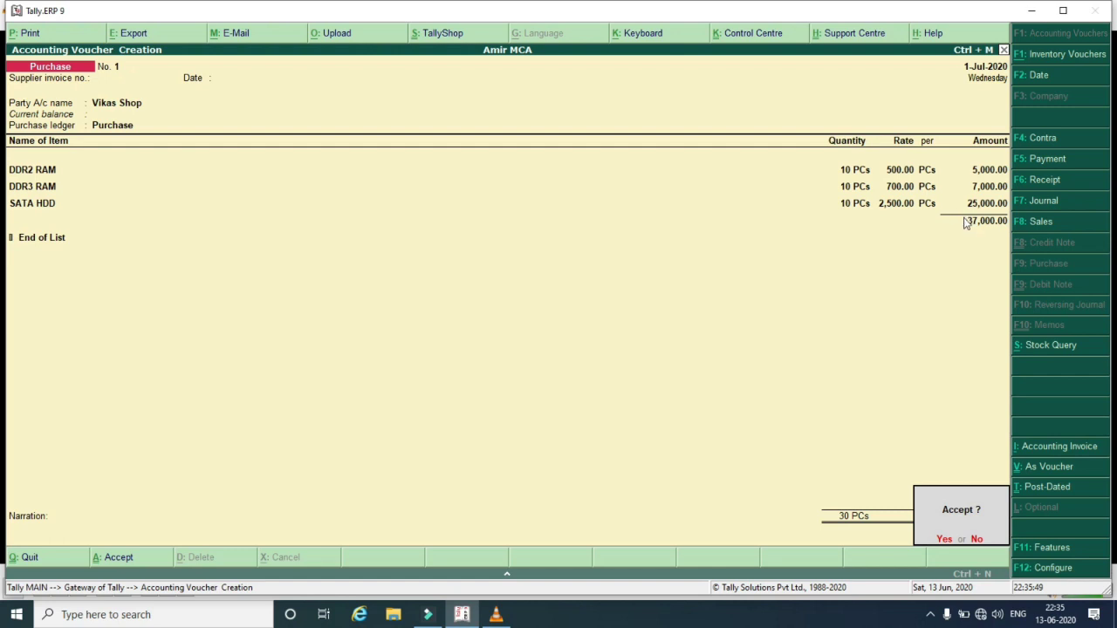
{"action": "key", "text": "Return"}
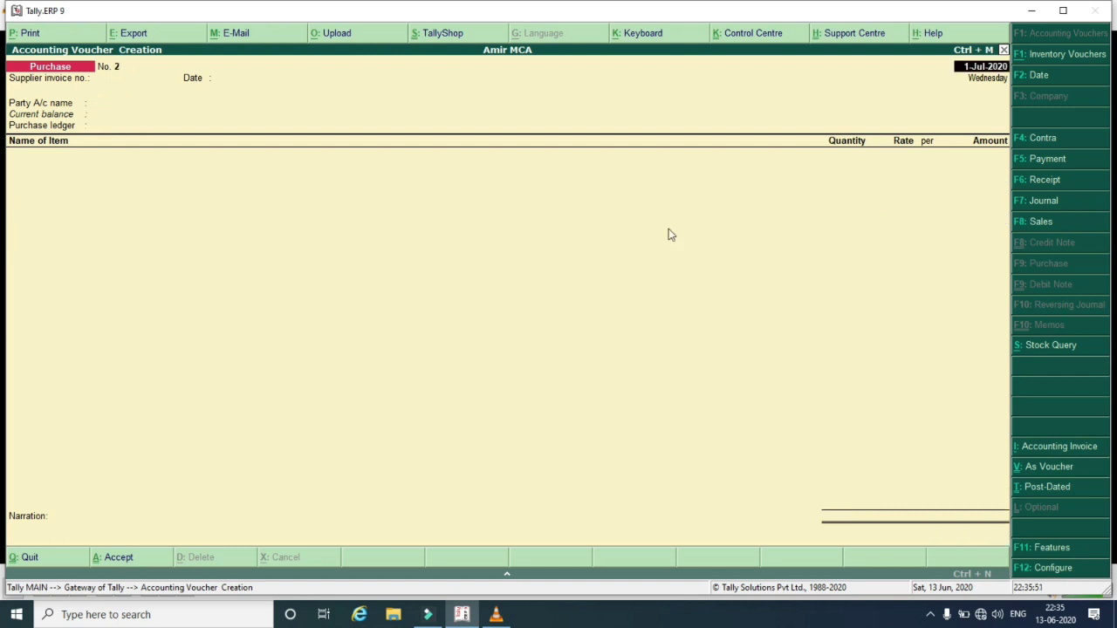
Quit the blank purchase voucher and open the Display Menu from the Gateway of Tally
{"action": "key", "text": "Escape"}
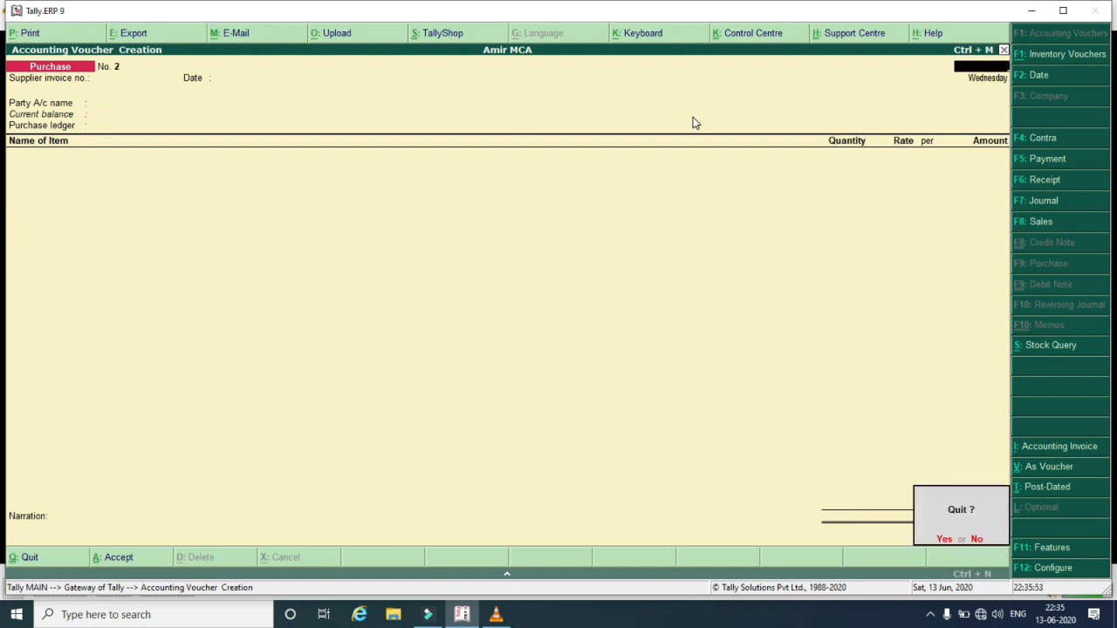
{"action": "key", "text": "Return"}
{"action": "key", "text": "Down"}
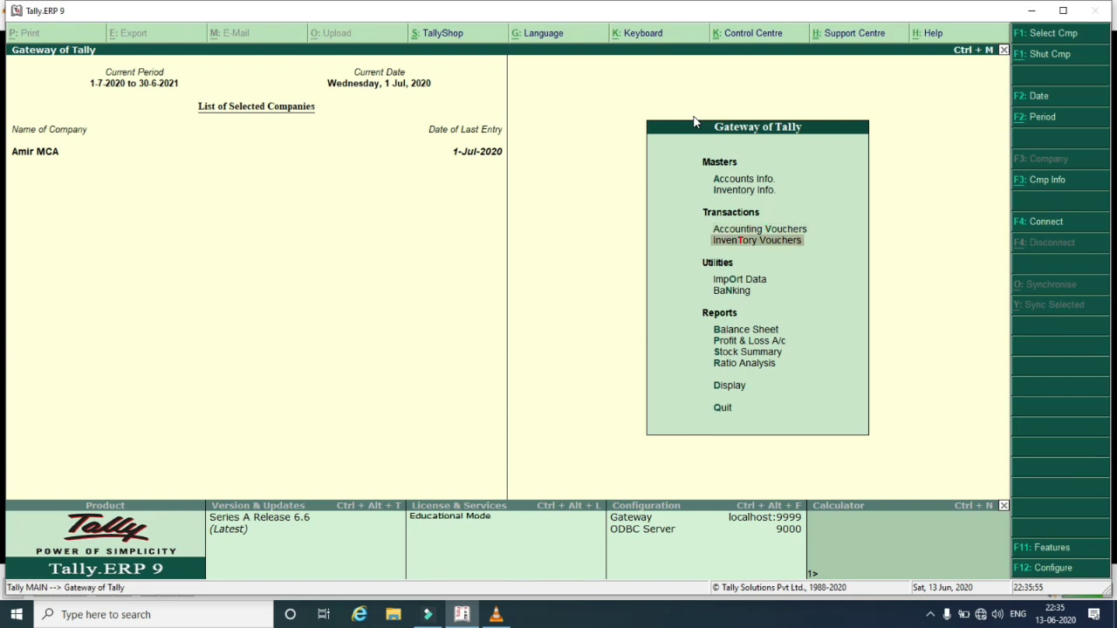
{"action": "key", "text": "Down"}
{"action": "key", "text": "Down"}
{"action": "key", "text": "Down"}
{"action": "key", "text": "Down"}
{"action": "key", "text": "Down"}
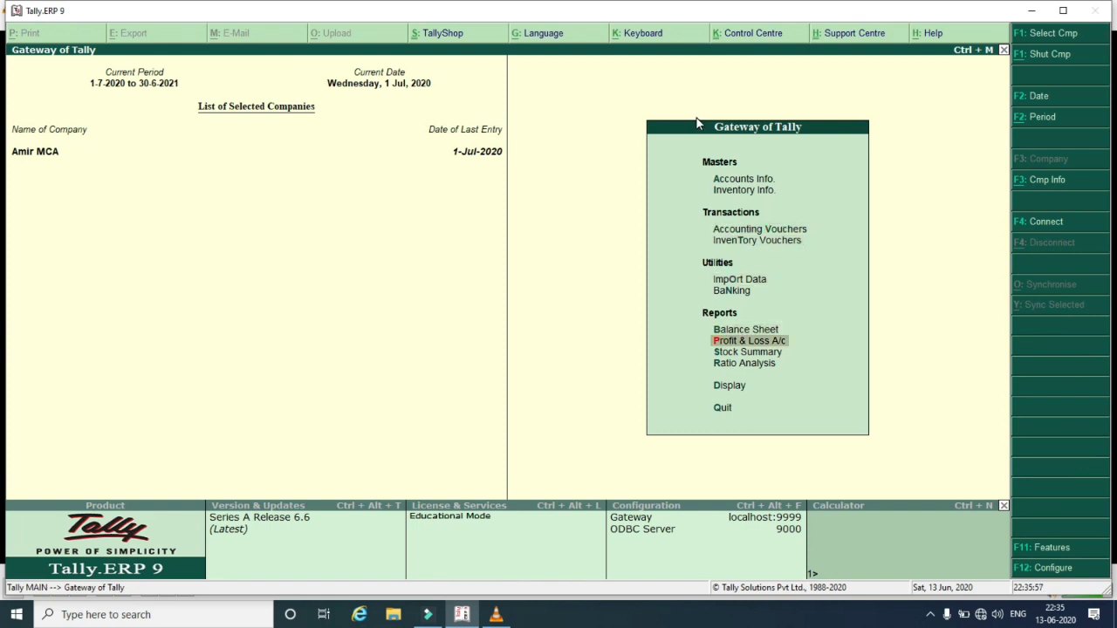
{"action": "key", "text": "Down"}
{"action": "key", "text": "Down"}
{"action": "key", "text": "Return"}
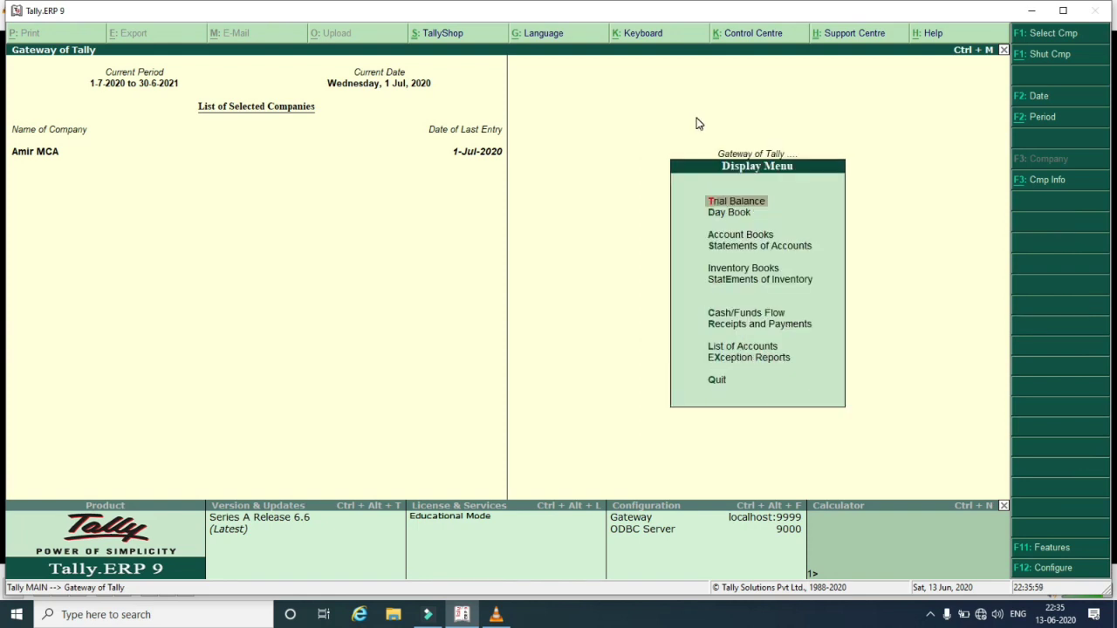
View the Vikas Shop purchase voucher from the Day Book, and return to the Display Menu without editing it
{"action": "key", "text": "Down"}
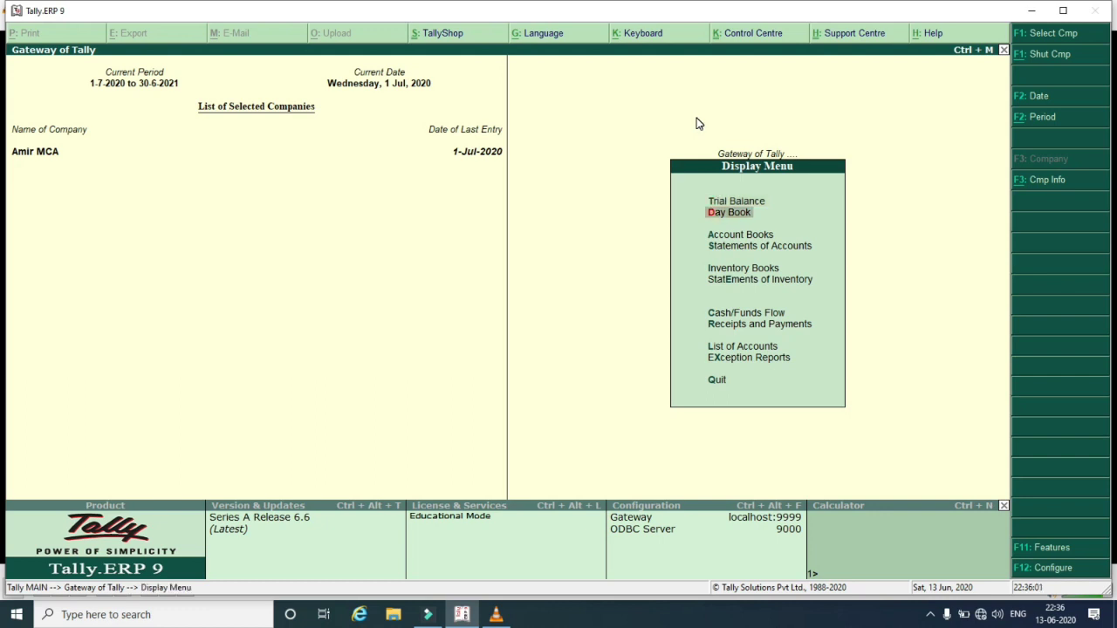
{"action": "key", "text": "Return"}
{"action": "key", "text": "Return"}
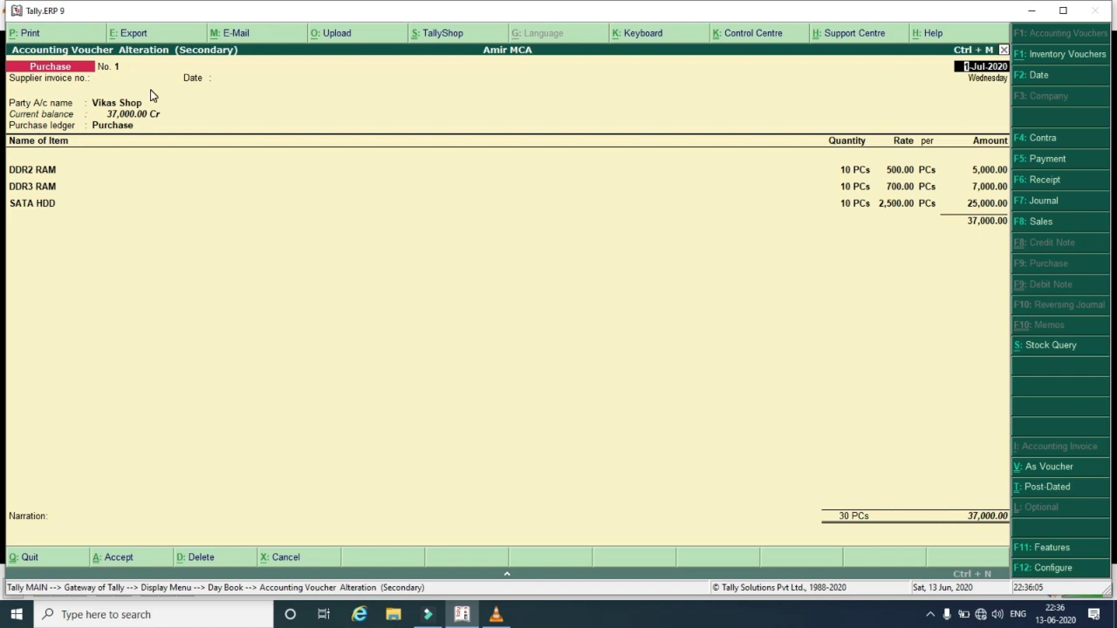
{"action": "key", "text": "Escape"}
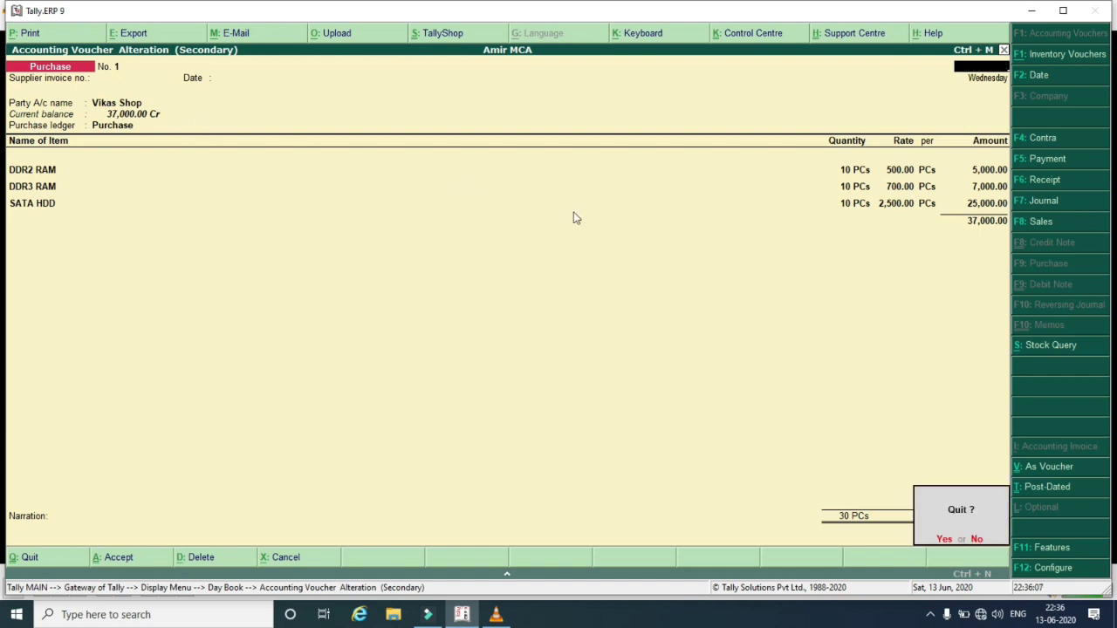
{"action": "key", "text": "Return"}
{"action": "key", "text": "Escape"}
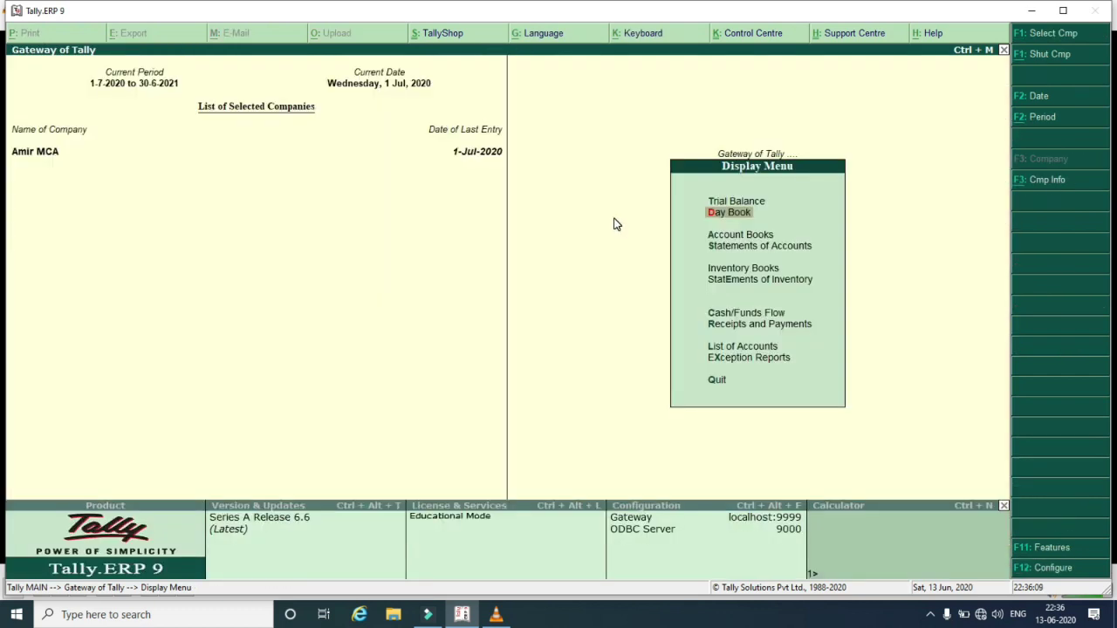
{"action": "key", "text": "Down"}
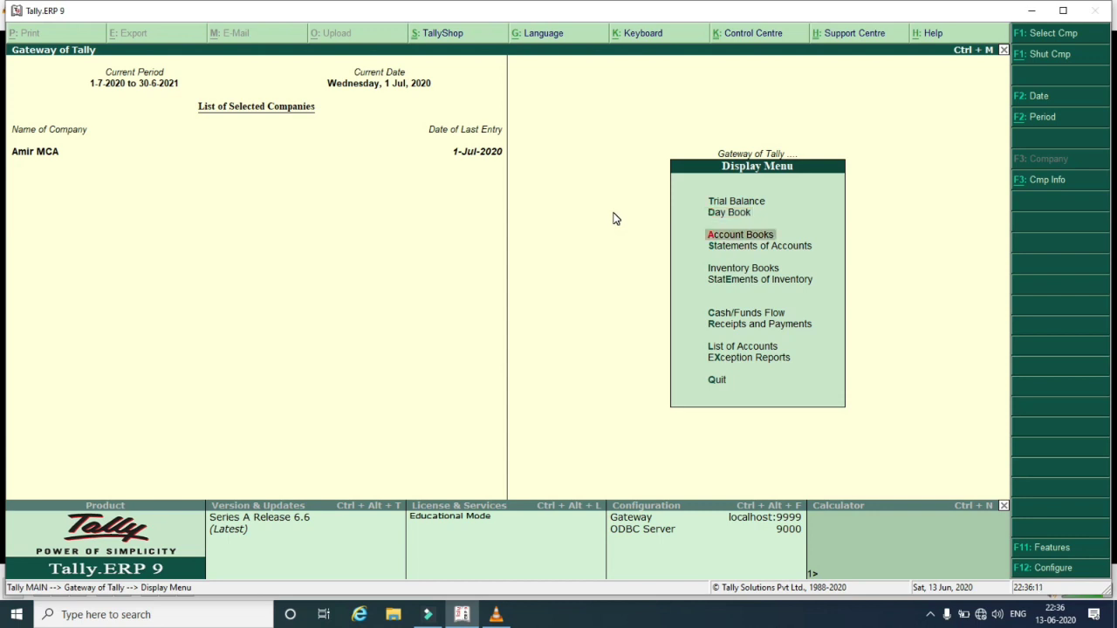
{"action": "key", "text": "Down"}
{"action": "key", "text": "Return"}
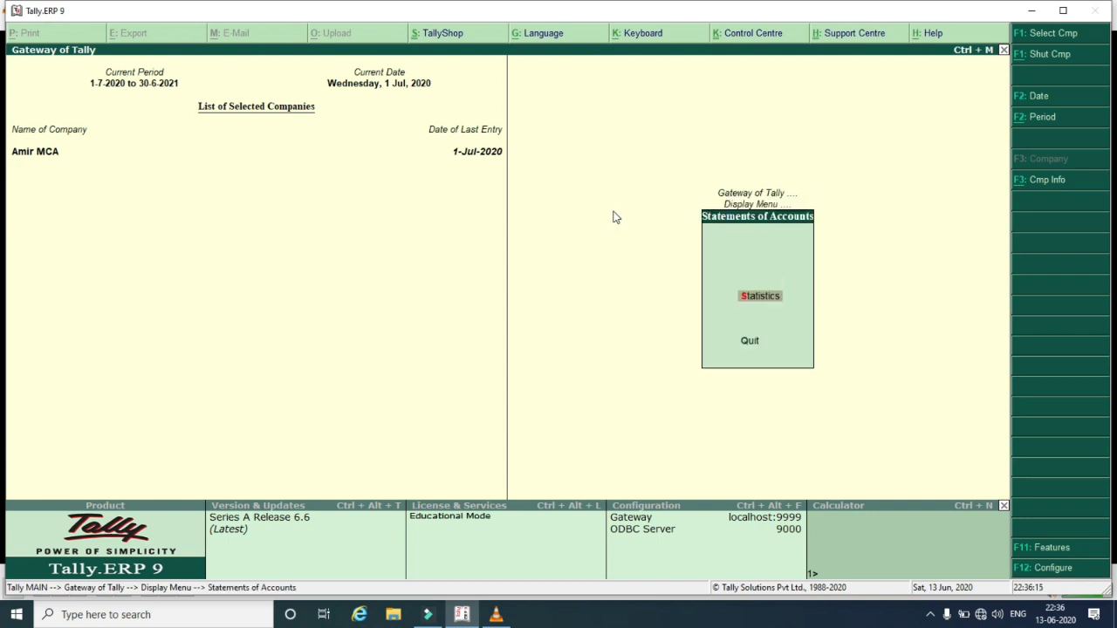
{"action": "key", "text": "Escape"}
Display the Godown Summary for Main Store from the Statements of Inventory
{"action": "key", "text": "Down"}
{"action": "key", "text": "Down"}
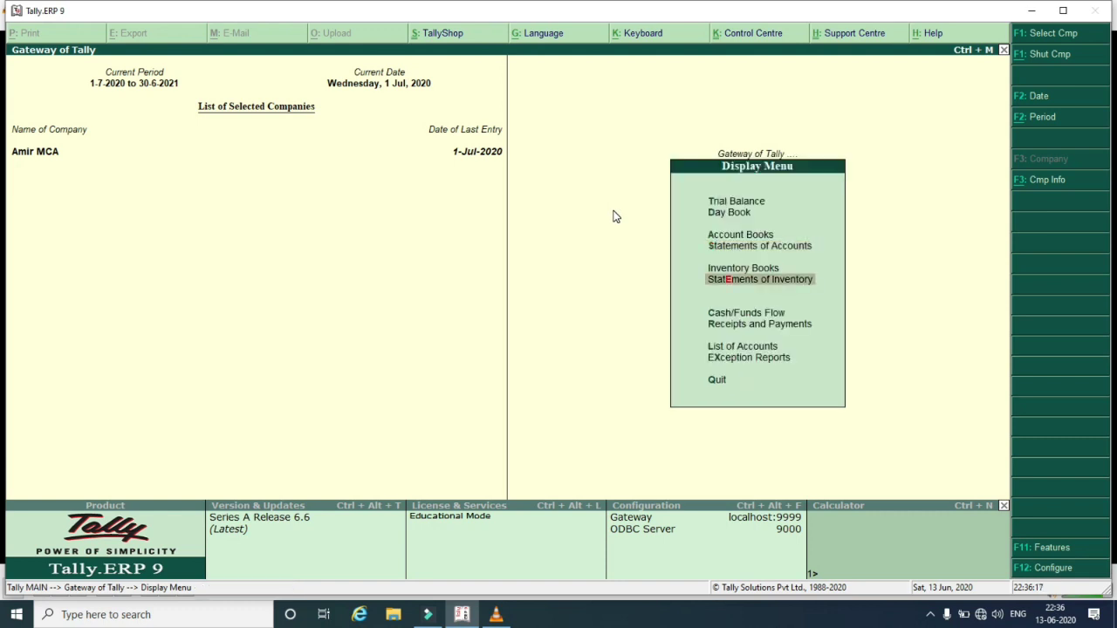
{"action": "key", "text": "Return"}
{"action": "key", "text": "Return"}
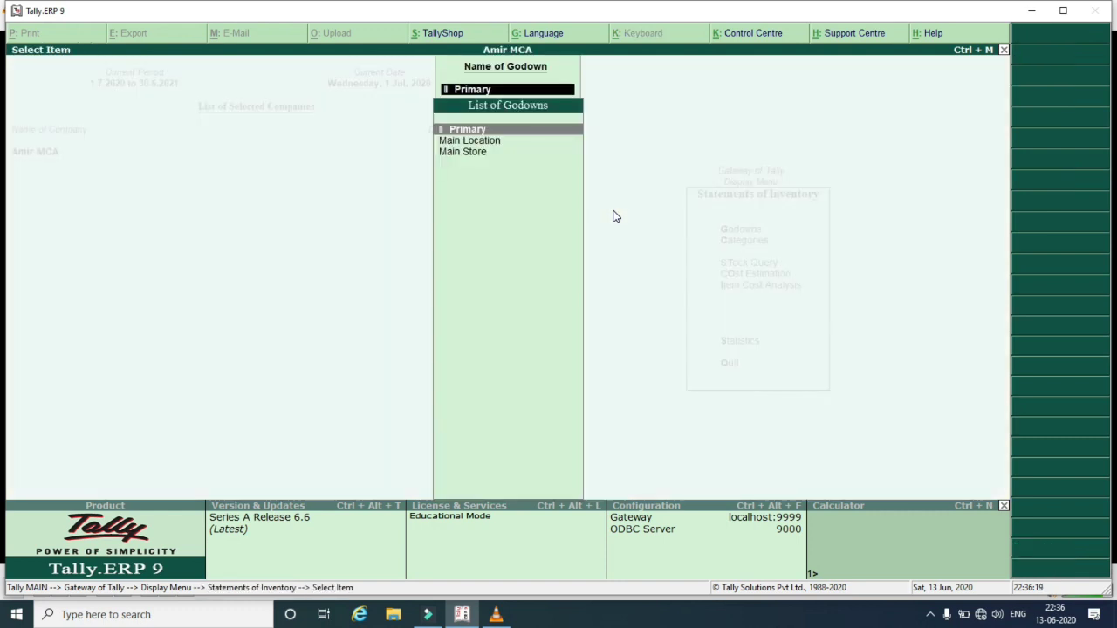
{"action": "double_click", "coordinate": [455, 153]}
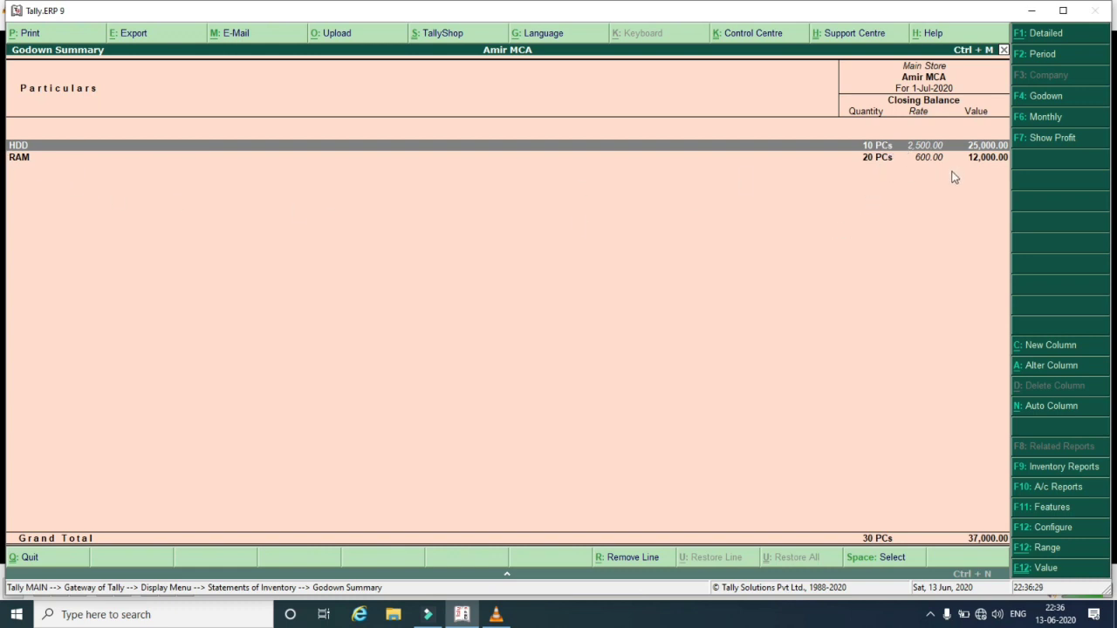
Drill down from Main Store's RAM group through DDR2 RAM's July entry to its purchase voucher, and return to Statements of Inventory
{"action": "key", "text": "Down"}
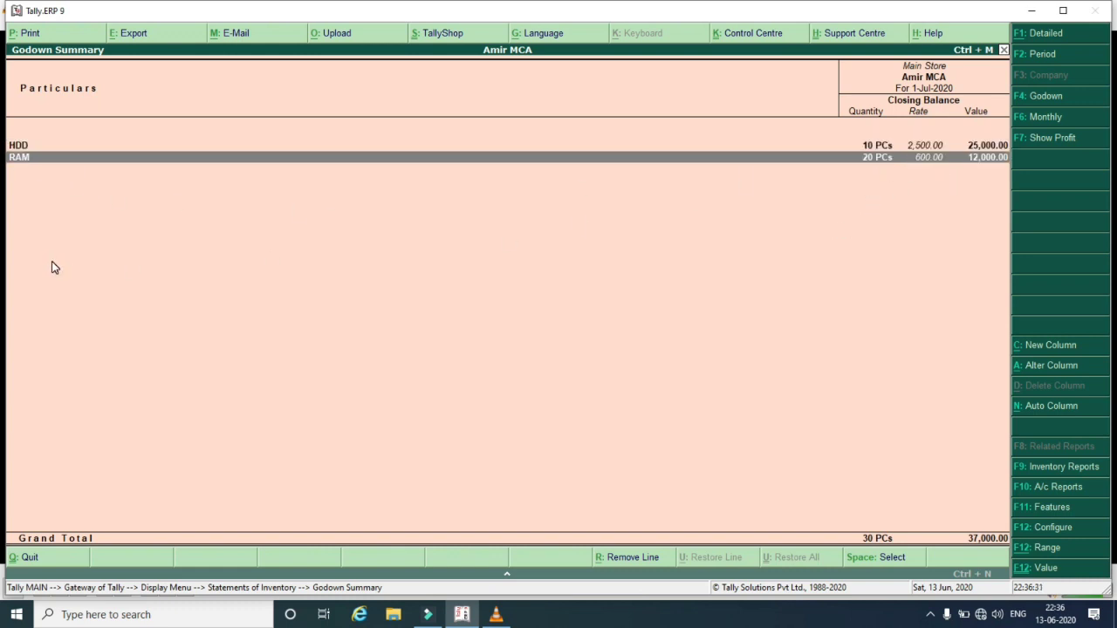
{"action": "key", "text": "Return"}
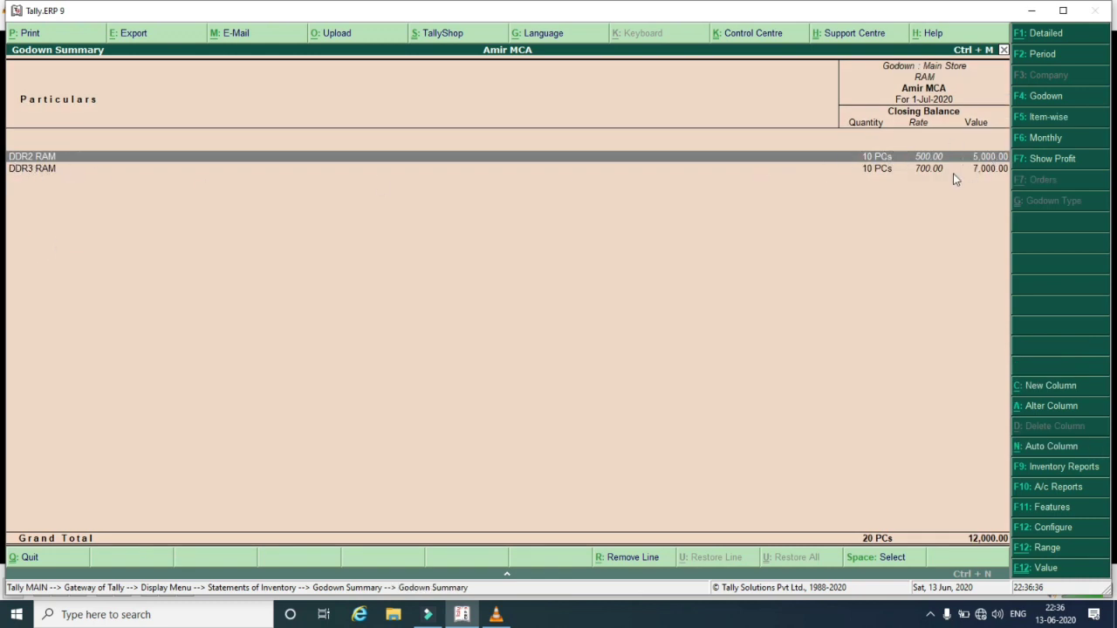
{"action": "key", "text": "Return"}
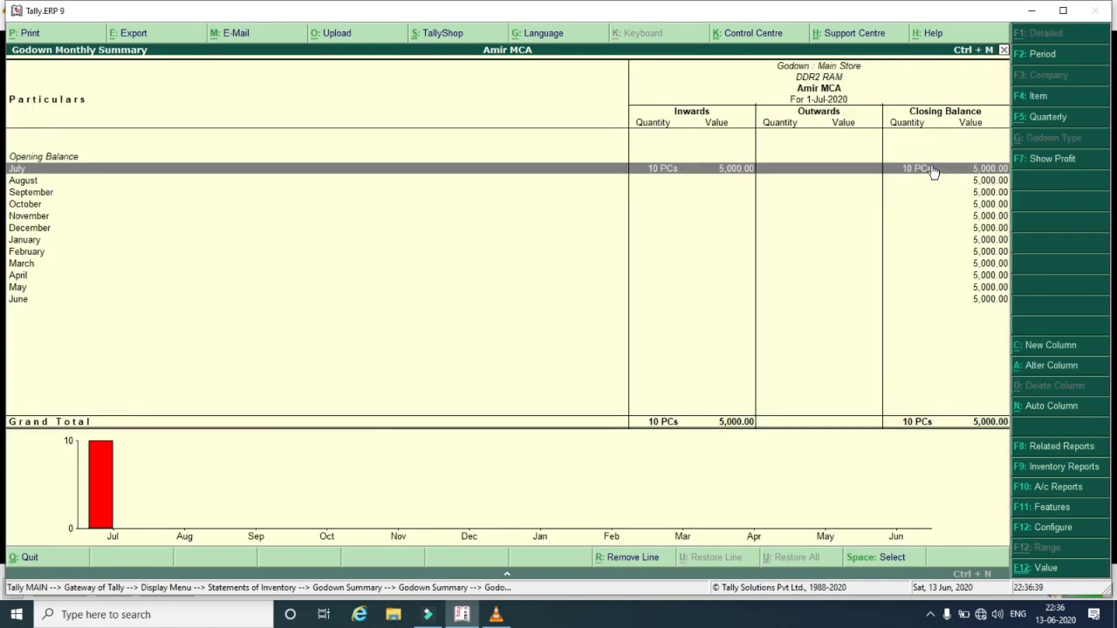
{"action": "key", "text": "Return"}
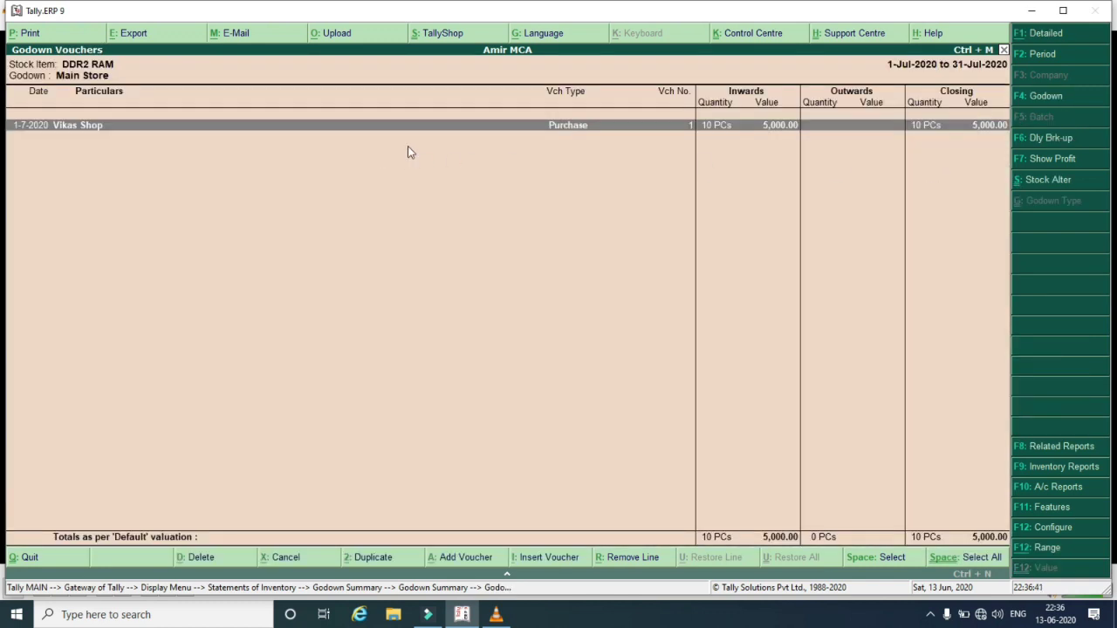
{"action": "double_click", "coordinate": [583, 129]}
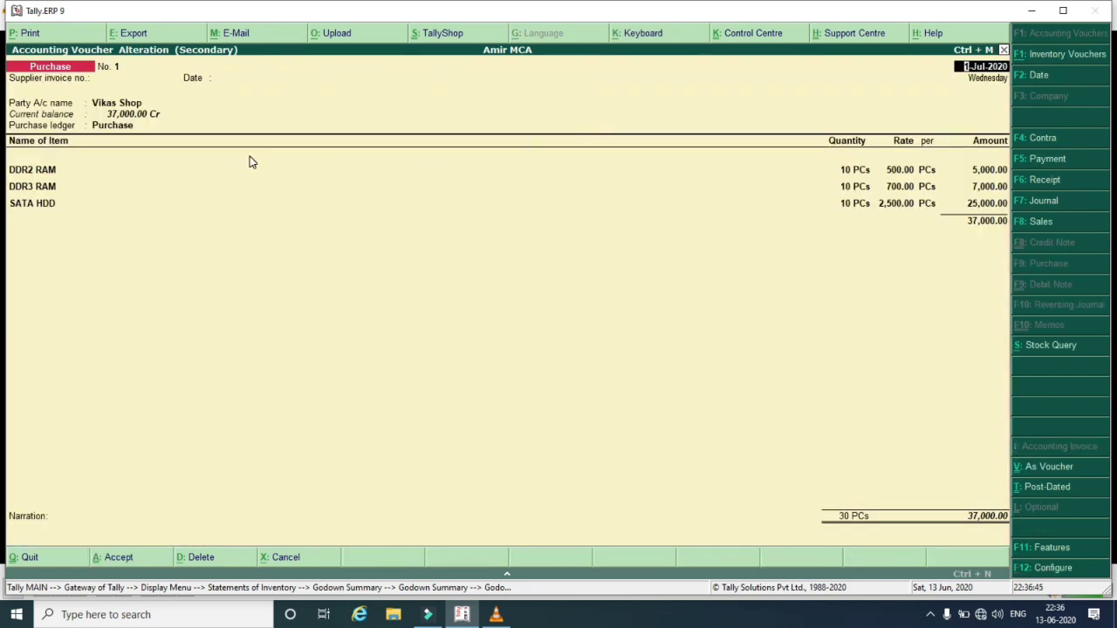
{"action": "key", "text": "Escape"}
{"action": "key", "text": "Escape"}
{"action": "key", "text": "Escape"}
{"action": "key", "text": "Escape"}
{"action": "key", "text": "Escape"}
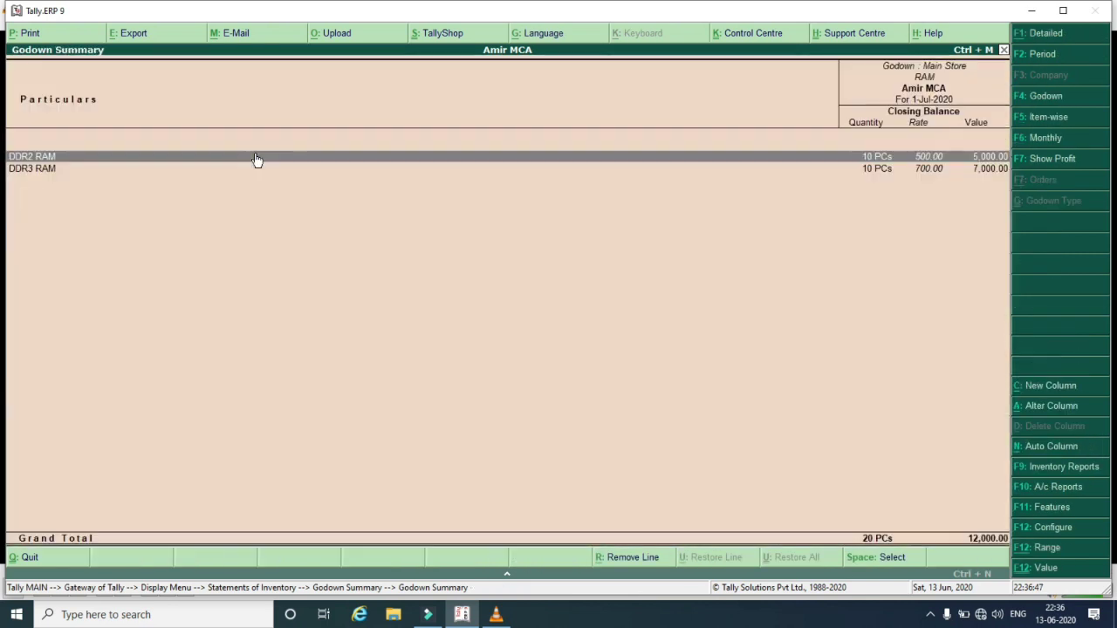
{"action": "key", "text": "Return"}
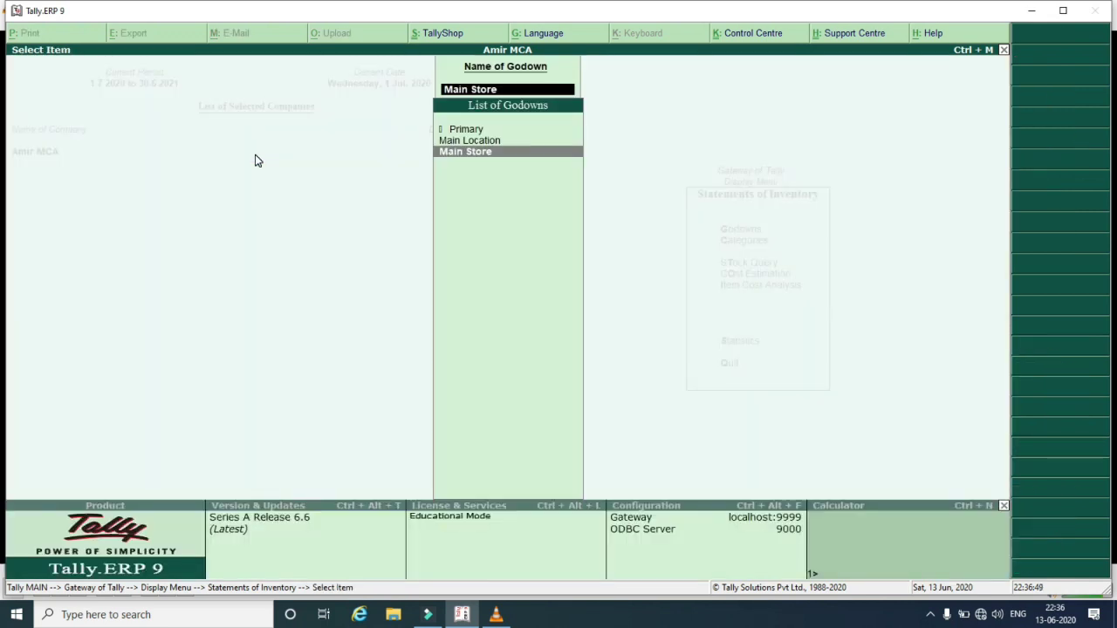
{"action": "key", "text": "Escape"}
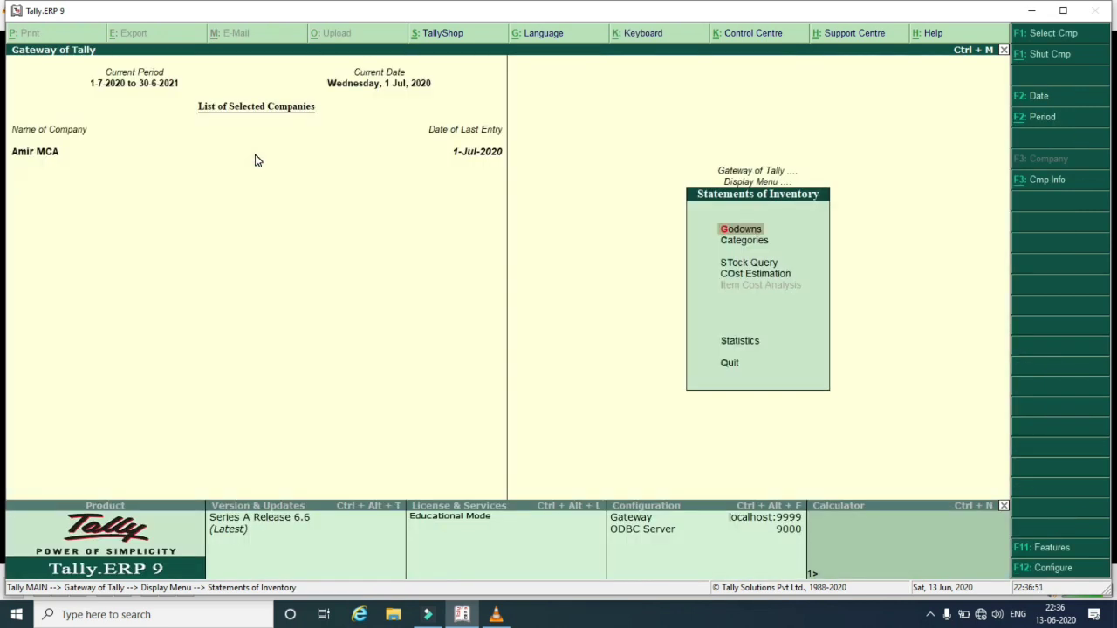
View the Stock Category Summary for 2 GB and the monthly summary of its DDR2 RAM item
{"action": "key", "text": "Down"}
{"action": "key", "text": "Return"}
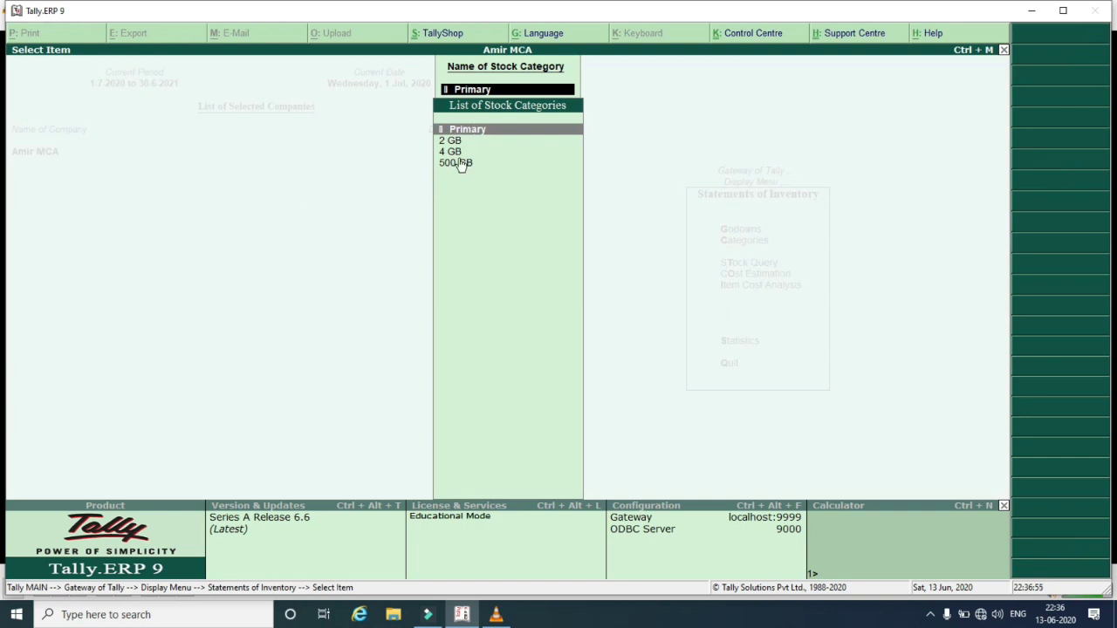
{"action": "key", "text": "Down"}
{"action": "key", "text": "Return"}
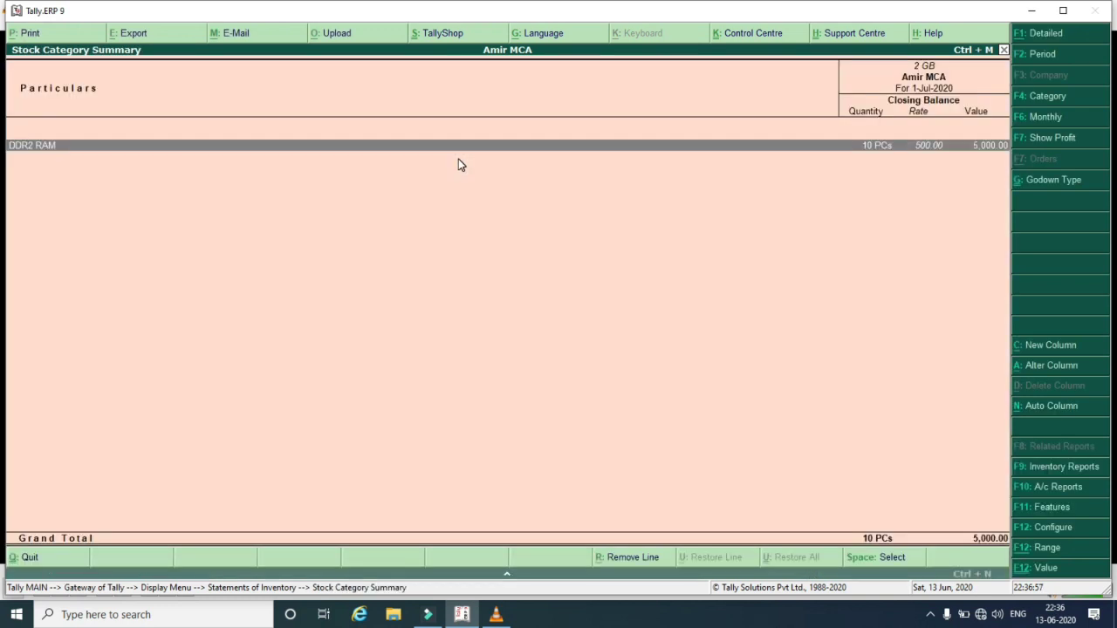
{"action": "key", "text": "Return"}
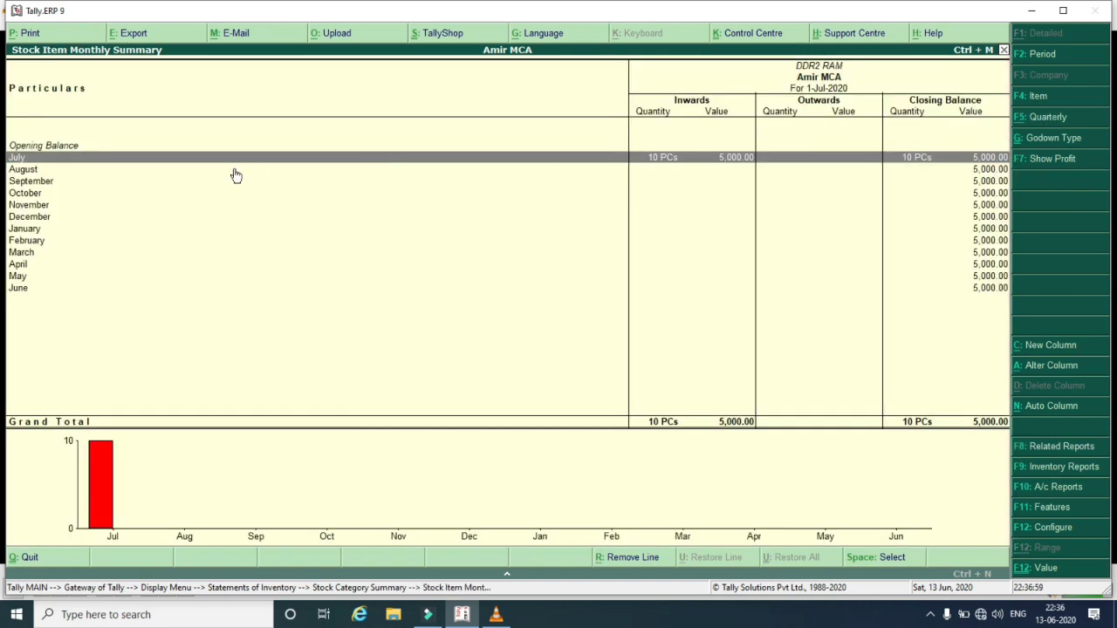
{"action": "key", "text": "Escape"}
{"action": "key", "text": "Escape"}
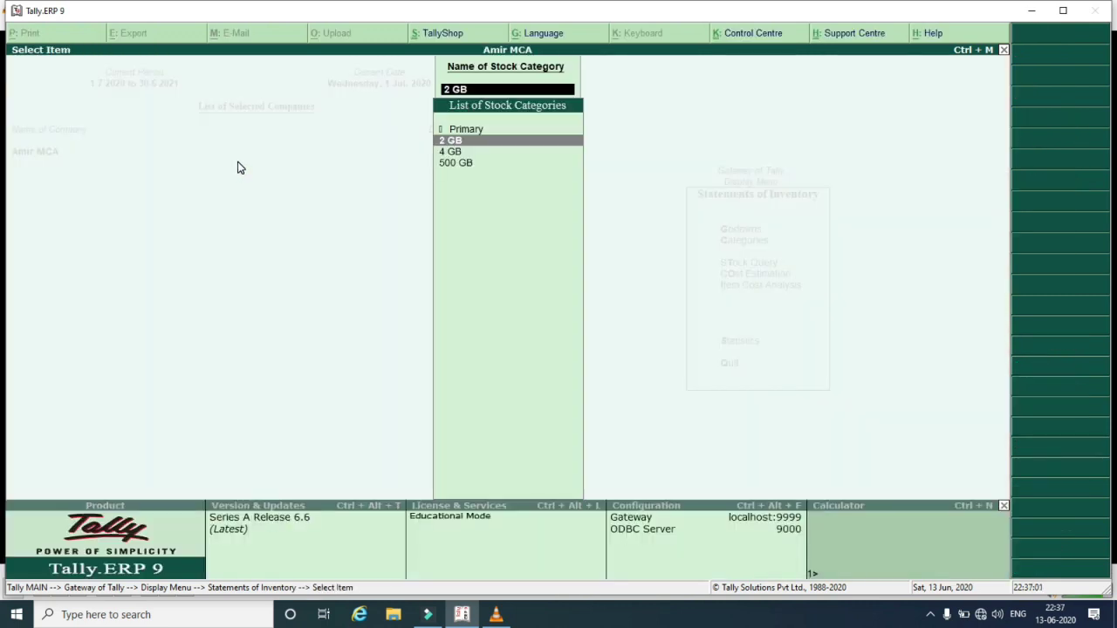
View the 500 GB category's summary and SATA HDD's monthly summary, and return to the Display Menu
{"action": "key", "text": "Down"}
{"action": "key", "text": "Down"}
{"action": "key", "text": "Return"}
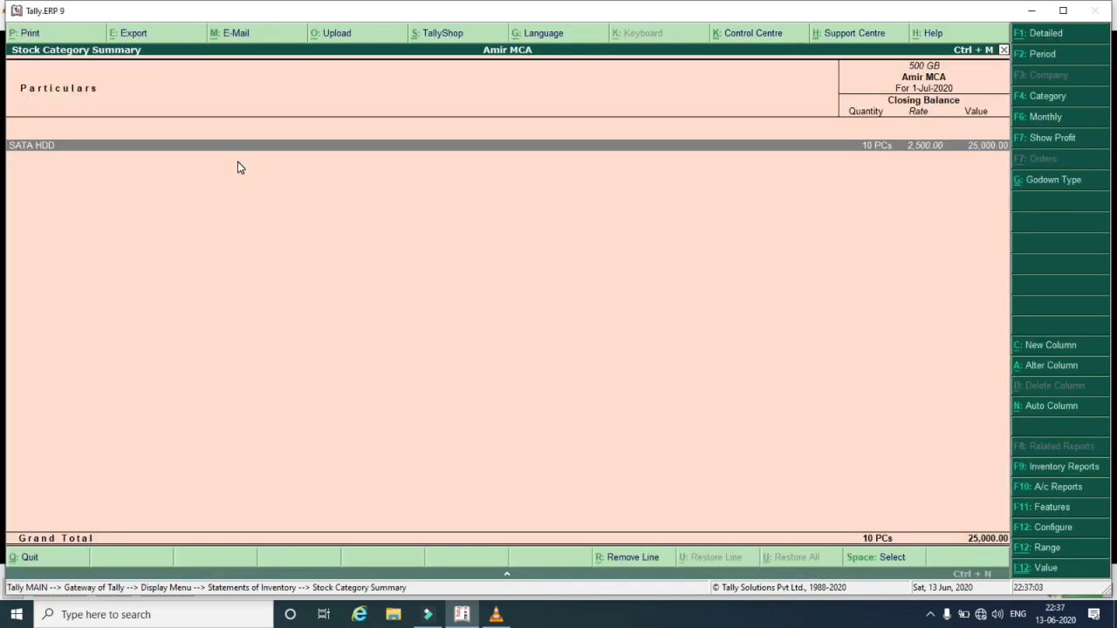
{"action": "key", "text": "Return"}
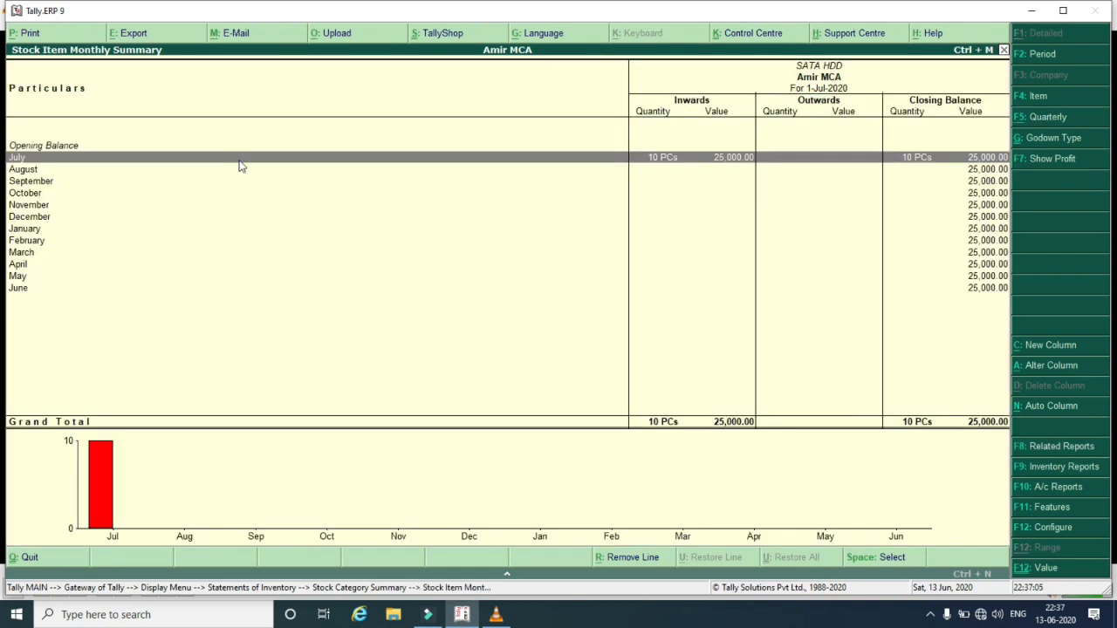
{"action": "key", "text": "Escape"}
{"action": "key", "text": "Escape"}
{"action": "key", "text": "Escape"}
{"action": "key", "text": "Escape"}
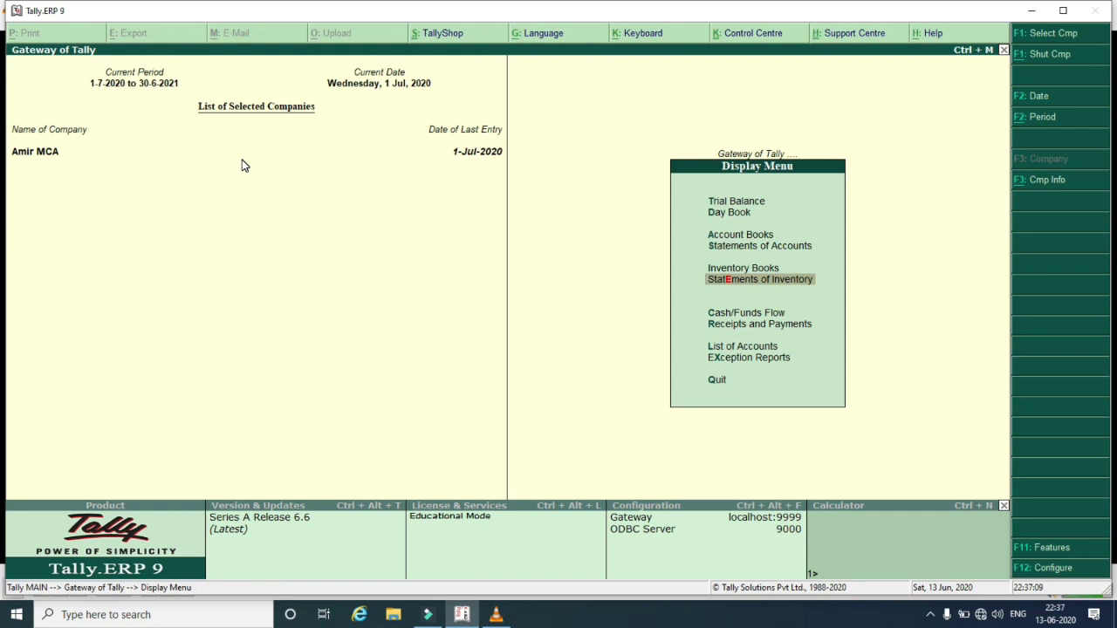
View DDR2 RAM's Stock Item Monthly Summary from the Inventory Books and close it
{"action": "key", "text": "Up"}
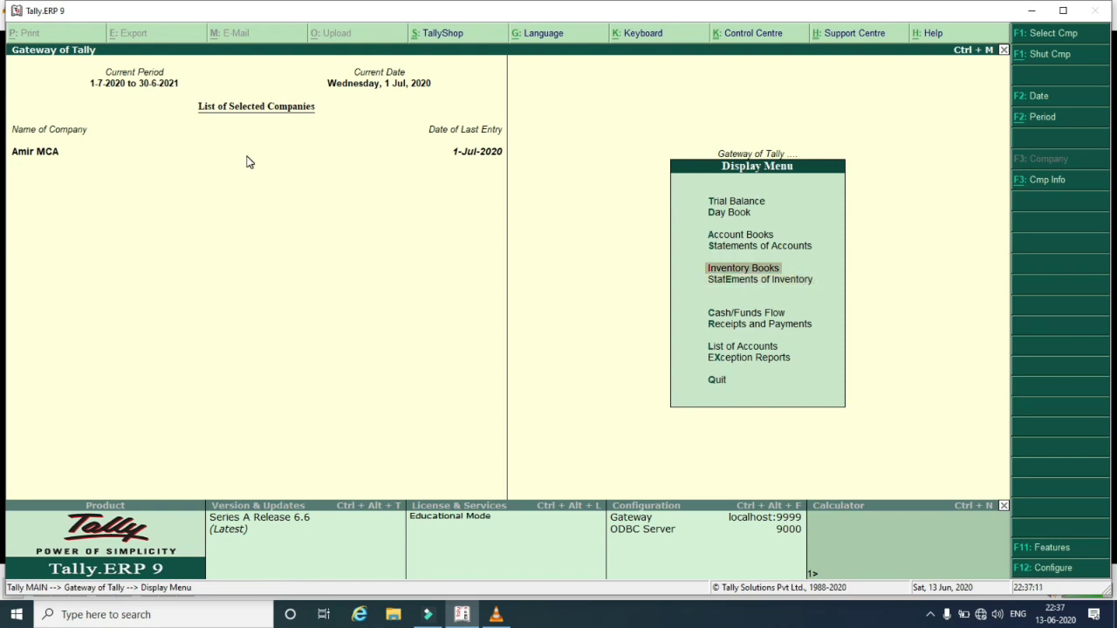
{"action": "key", "text": "Return"}
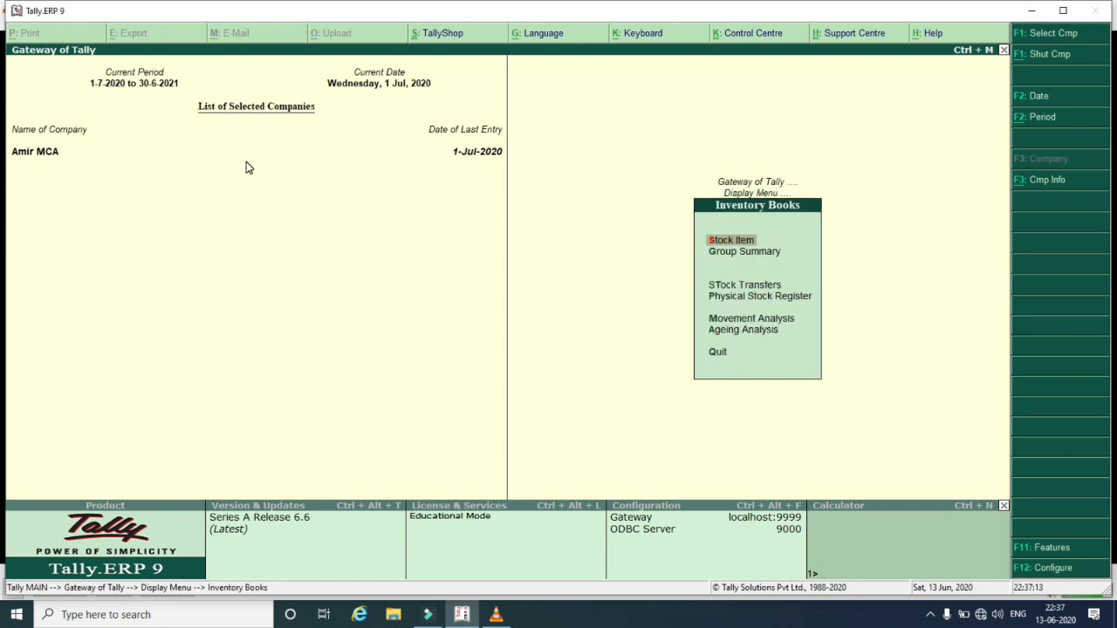
{"action": "key", "text": "Return"}
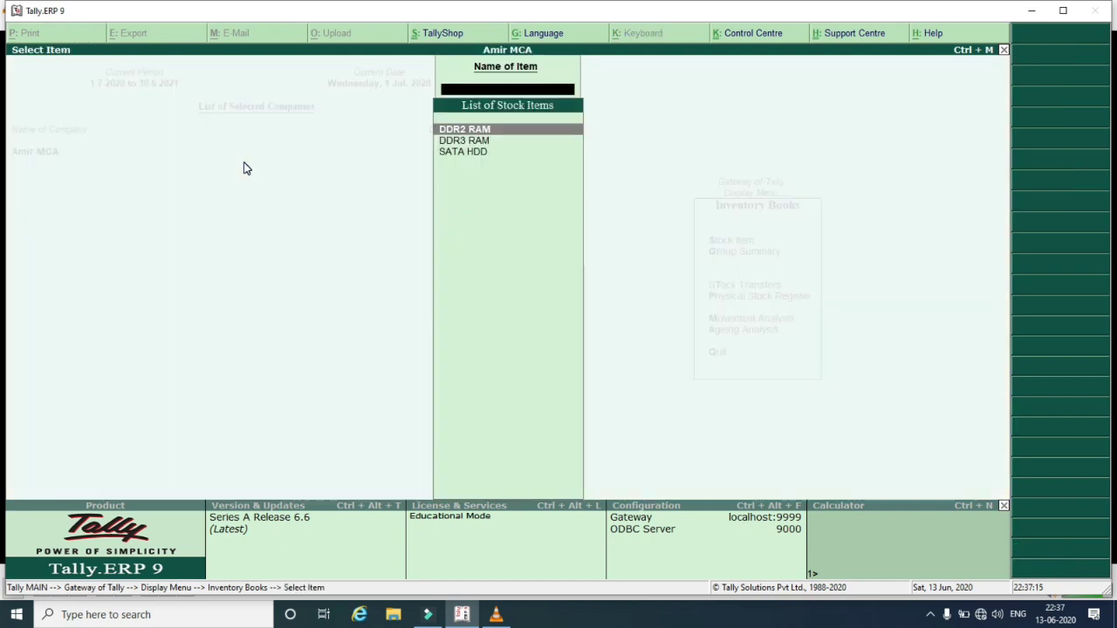
{"action": "key", "text": "Return"}
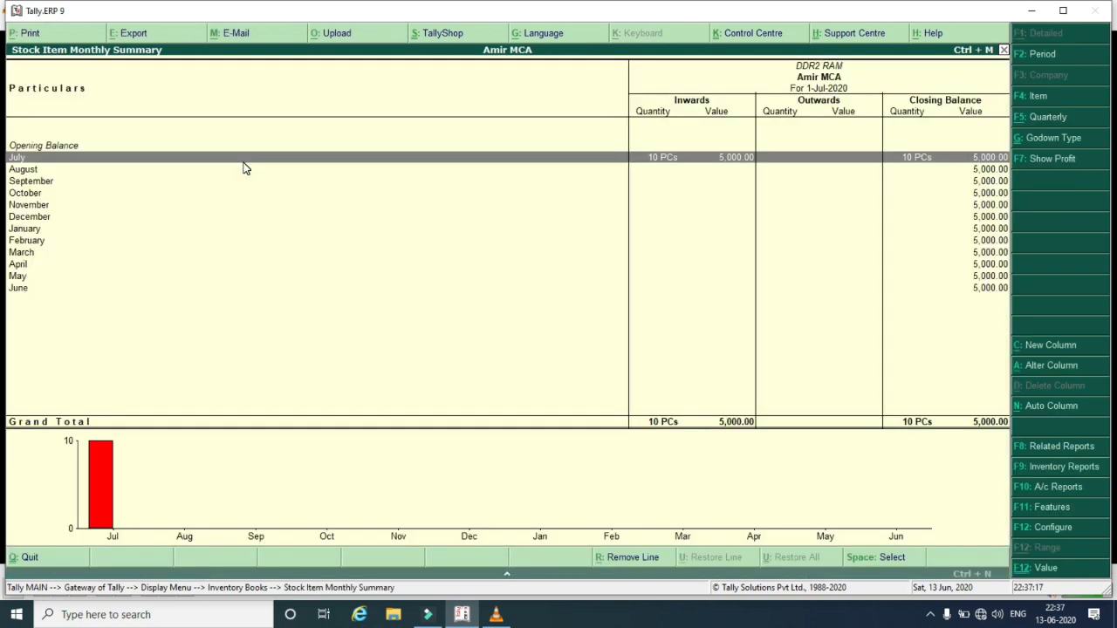
{"action": "key", "text": "Escape"}
{"action": "key", "text": "Escape"}
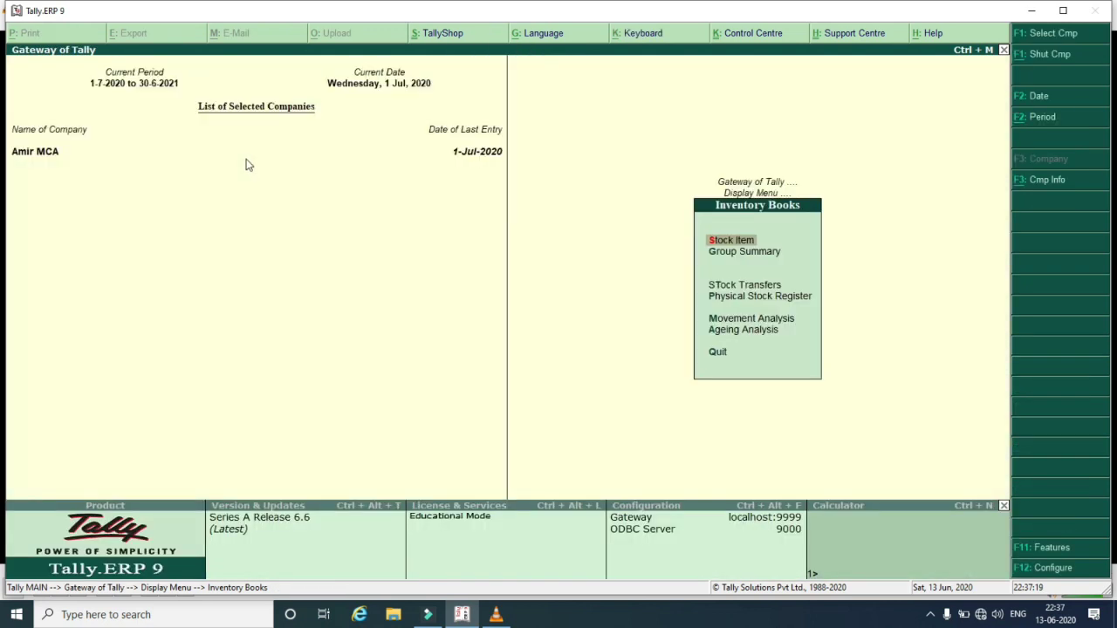
View SATA HDD's Stock Item Monthly Summary through the HDD group summary in Inventory Books, and return to the Display Menu
{"action": "key", "text": "Down"}
{"action": "key", "text": "Return"}
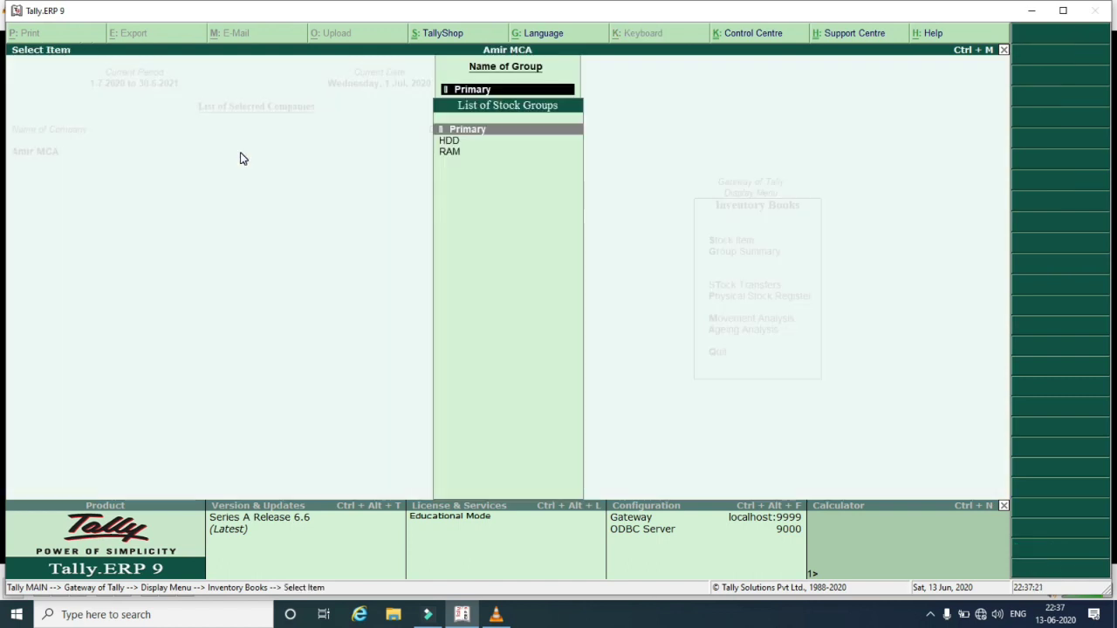
{"action": "key", "text": "Down"}
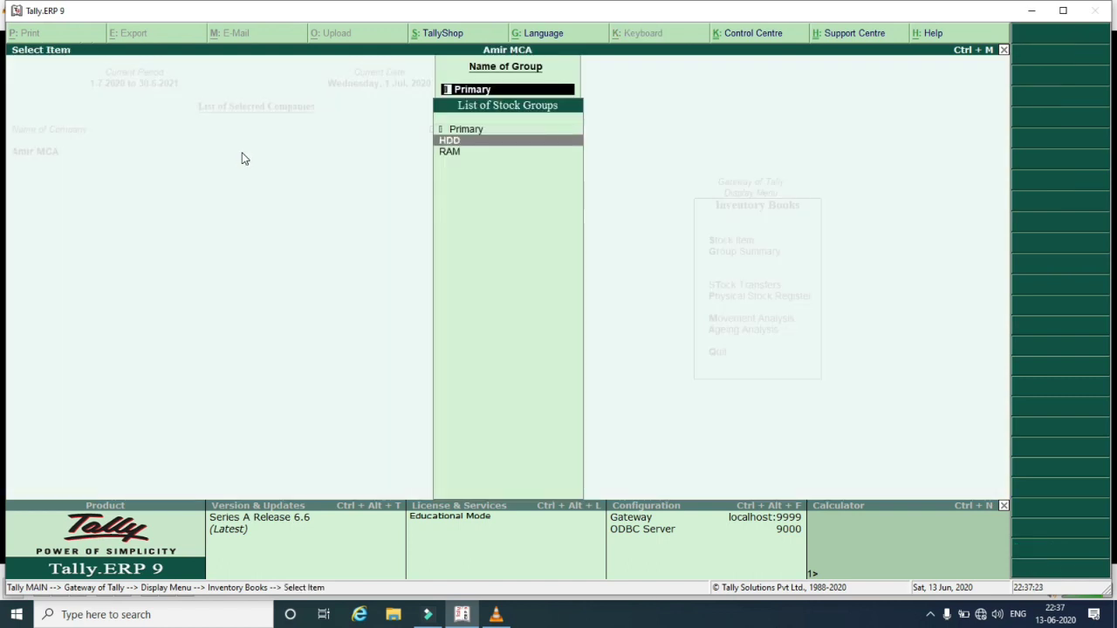
{"action": "key", "text": "Return"}
{"action": "key", "text": "Return"}
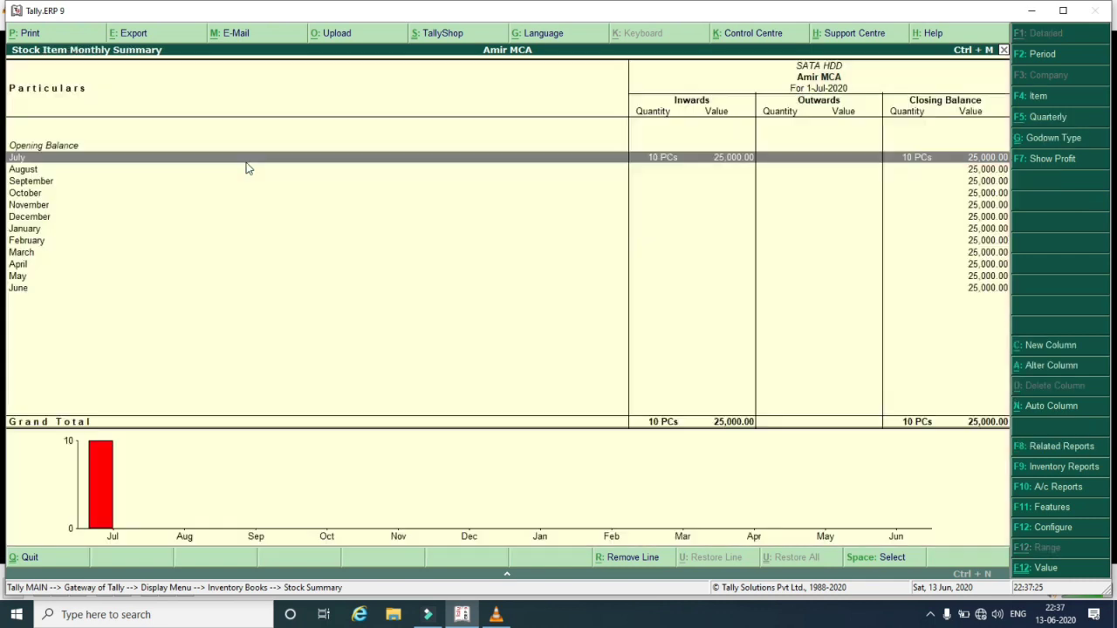
{"action": "key", "text": "Escape"}
{"action": "key", "text": "Escape"}
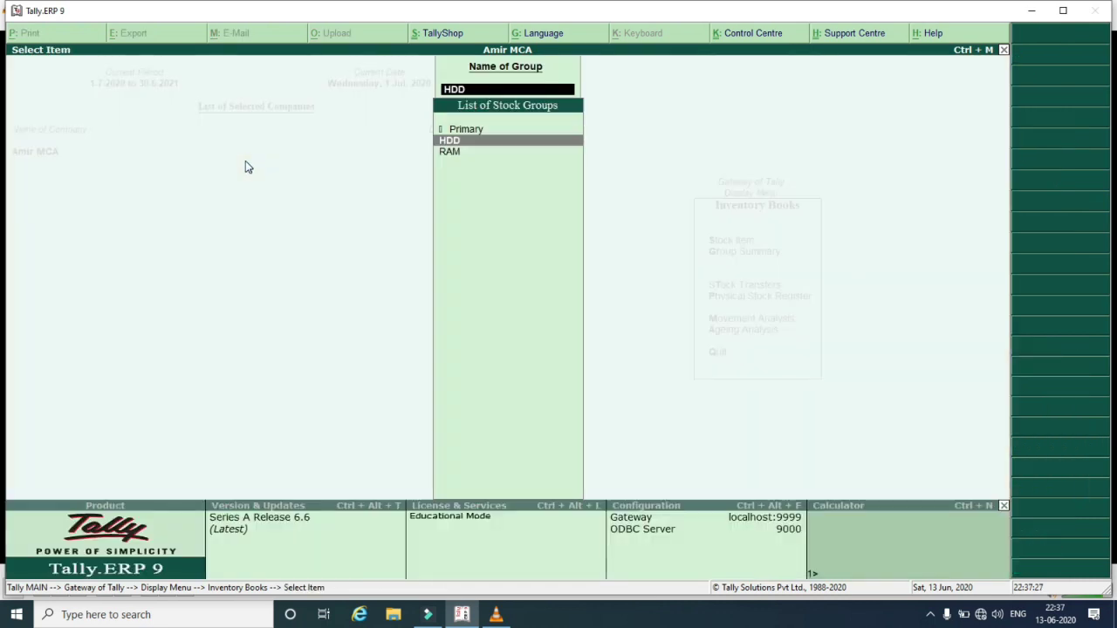
{"action": "key", "text": "Escape"}
{"action": "key", "text": "Escape"}
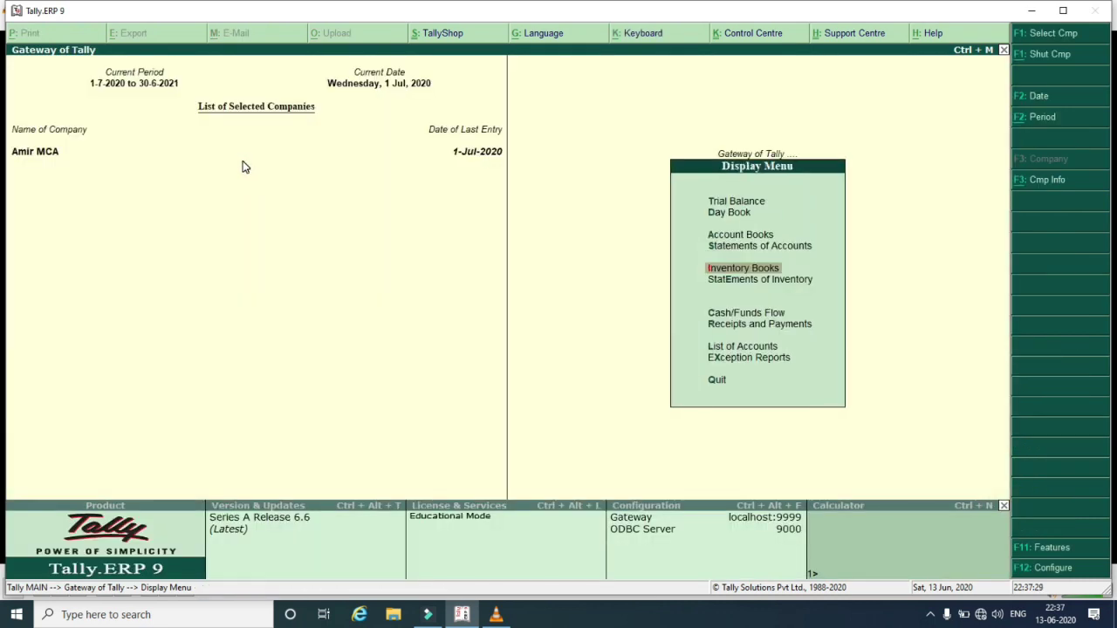
Drill down from the Stock Summary's HDD group to SATA HDD's July stock vouchers, and return to the Gateway of Tally
{"action": "key", "text": "Escape"}
{"action": "key", "text": "Up"}
{"action": "key", "text": "Up"}
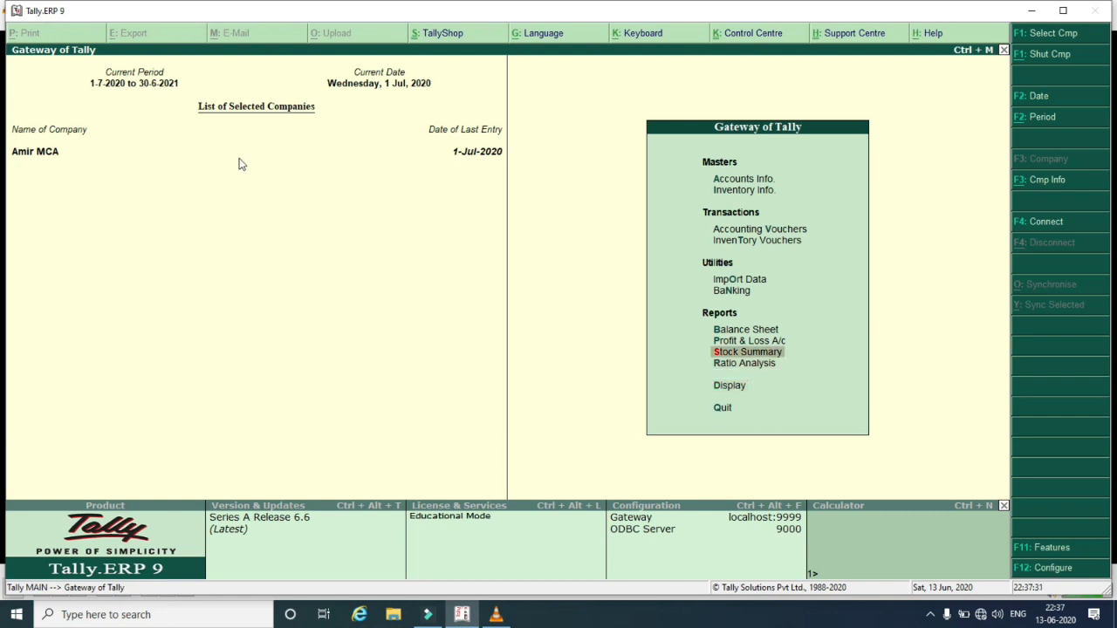
{"action": "key", "text": "Return"}
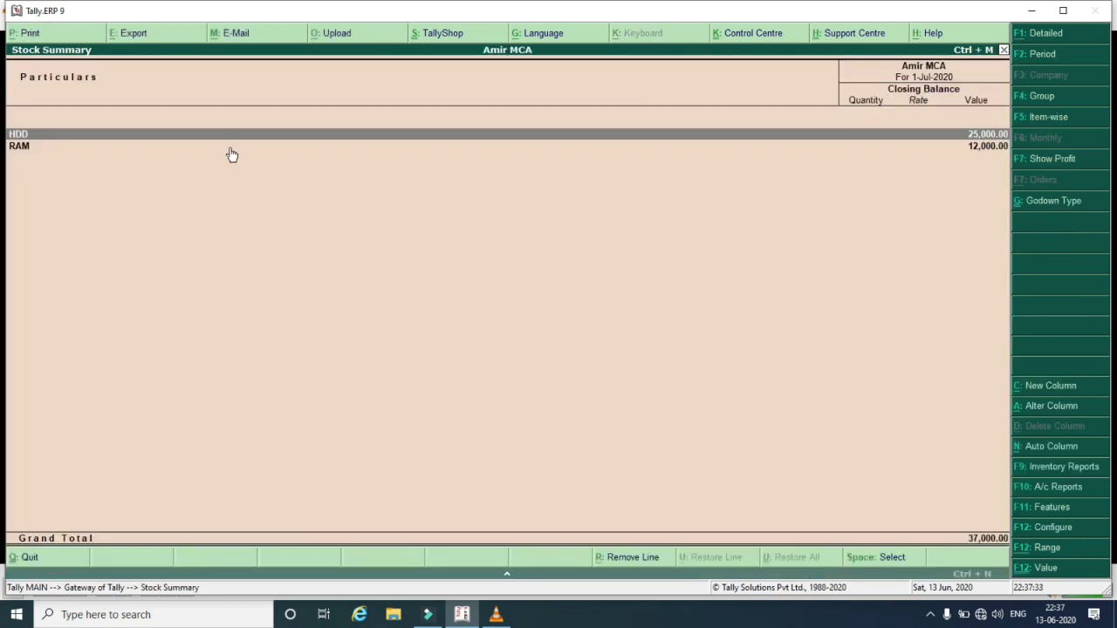
{"action": "key", "text": "Return"}
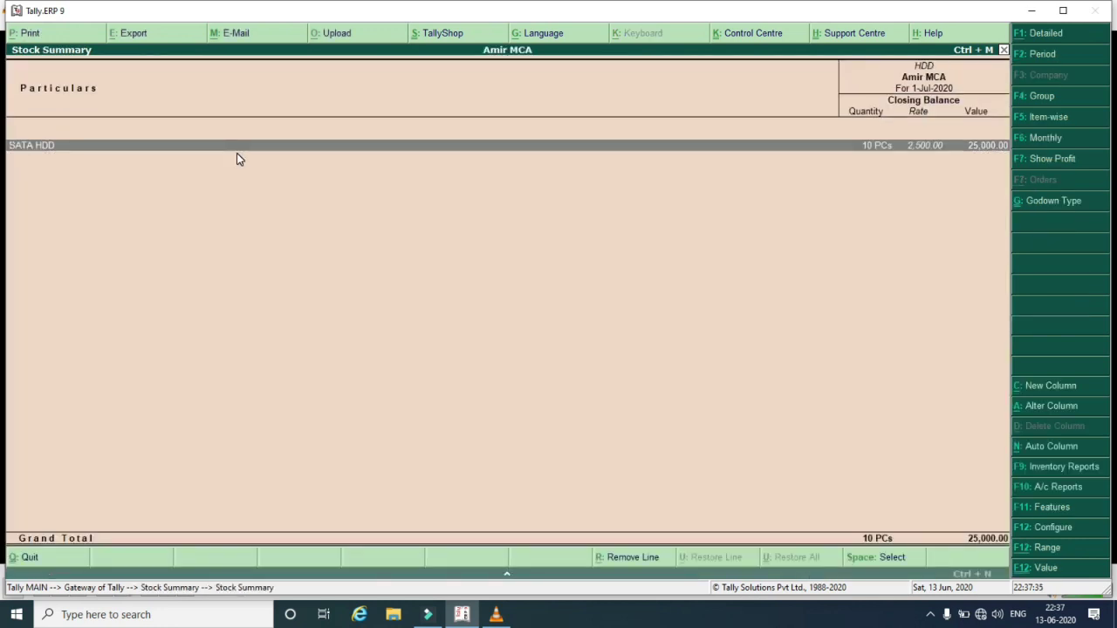
{"action": "key", "text": "Return"}
{"action": "key", "text": "Return"}
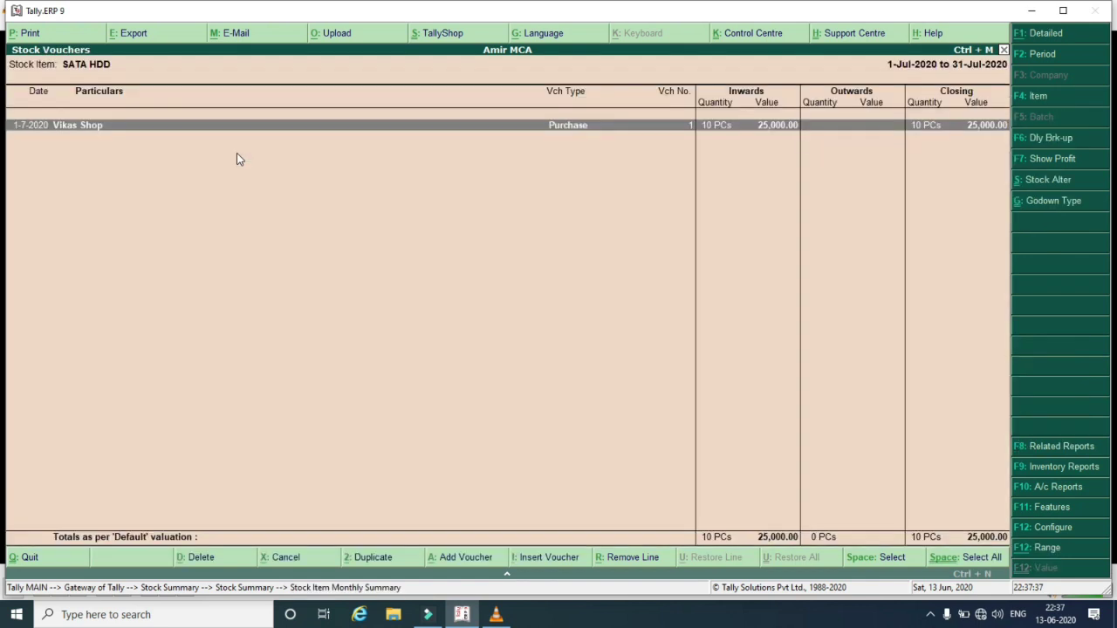
{"action": "key", "text": "Escape"}
{"action": "key", "text": "Escape"}
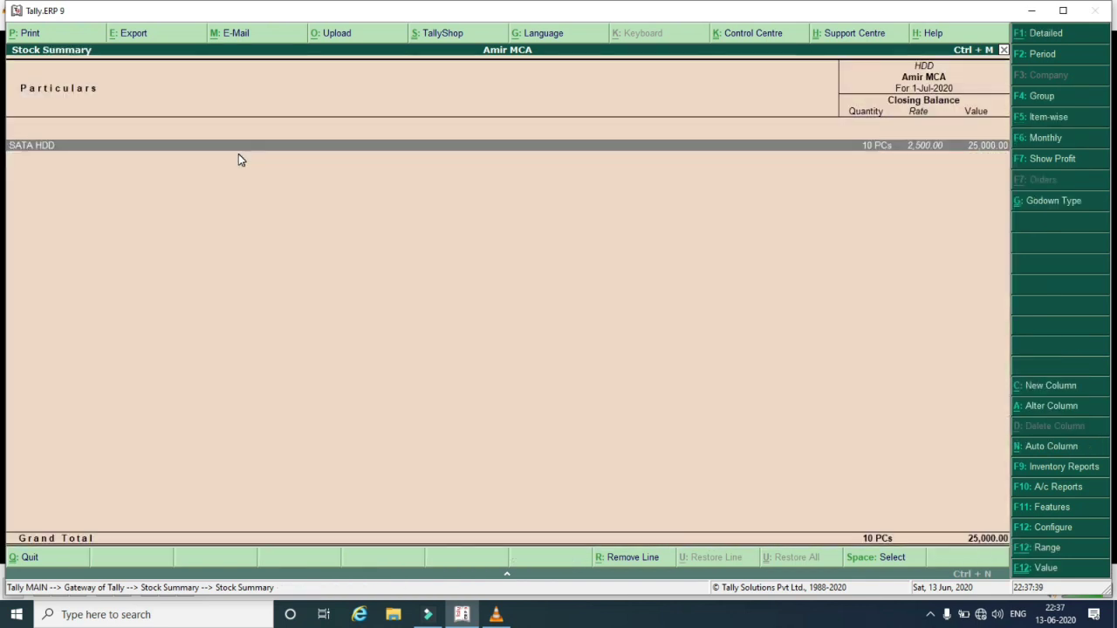
{"action": "key", "text": "Escape"}
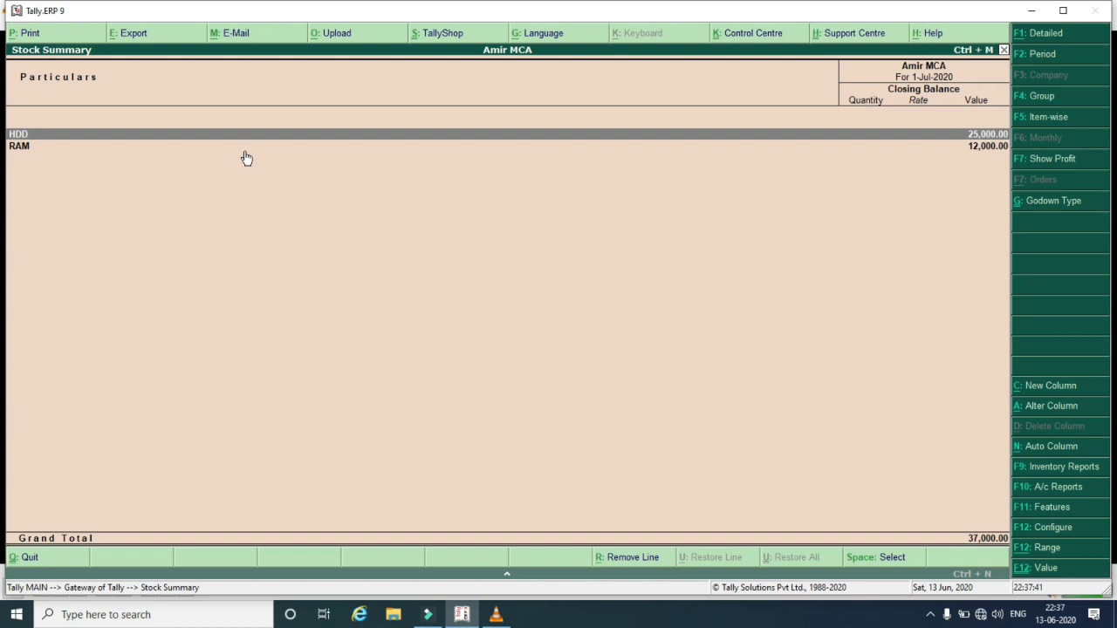
{"action": "key", "text": "Escape"}
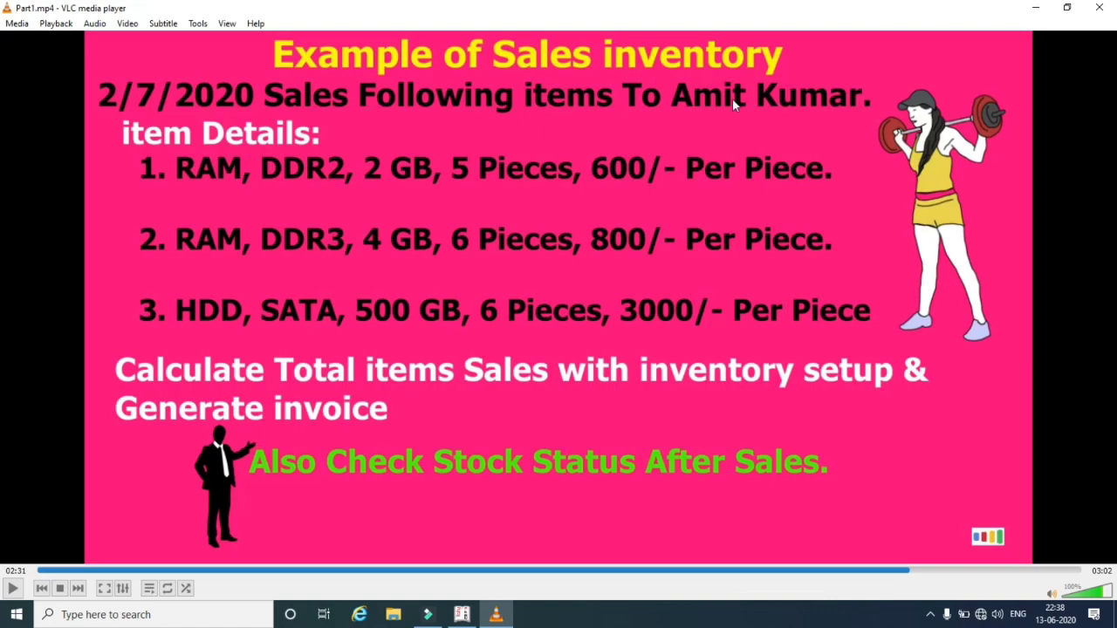
Switch to Tally.ERP 9 and start a new single ledger named Sales
{"action": "left_click", "coordinate": [462, 614]}
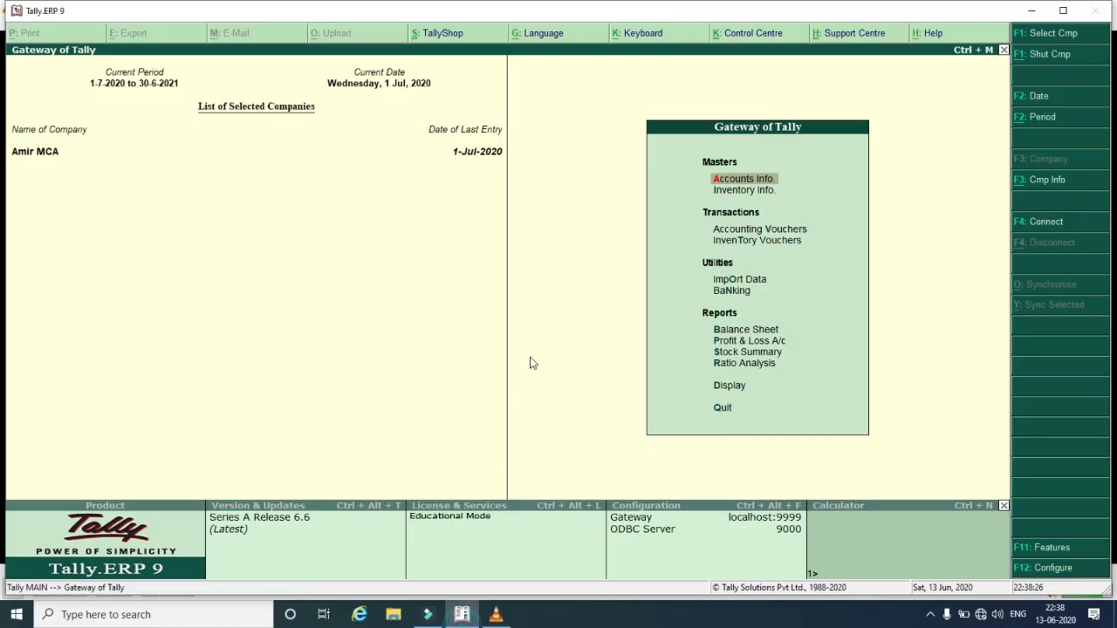
{"action": "key", "text": "Return"}
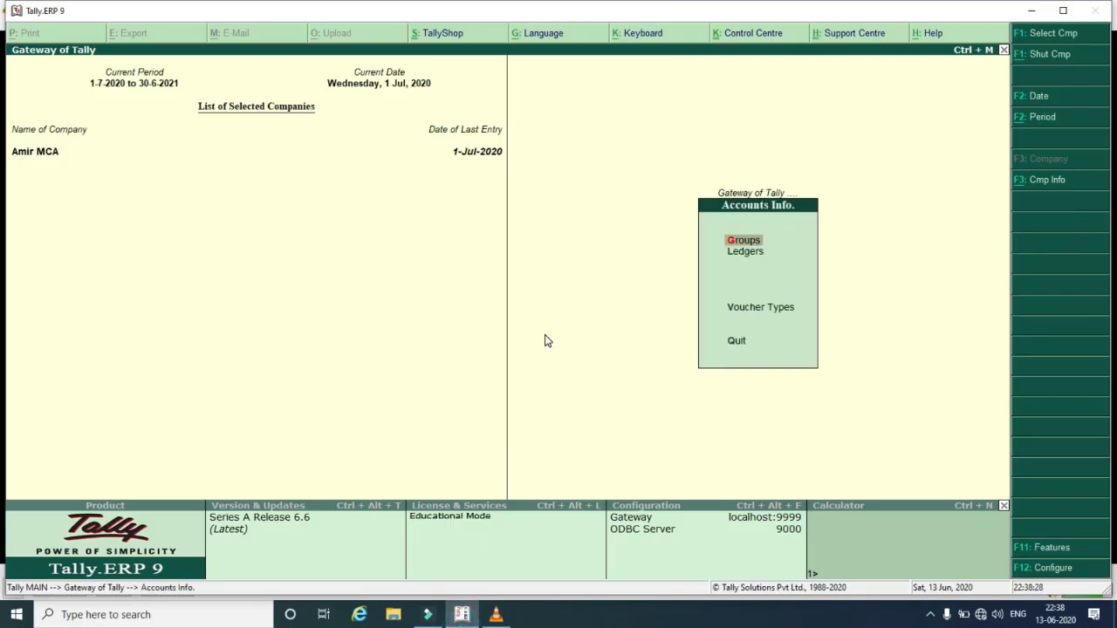
{"action": "key", "text": "Down"}
{"action": "key", "text": "Return"}
{"action": "key", "text": "Return"}
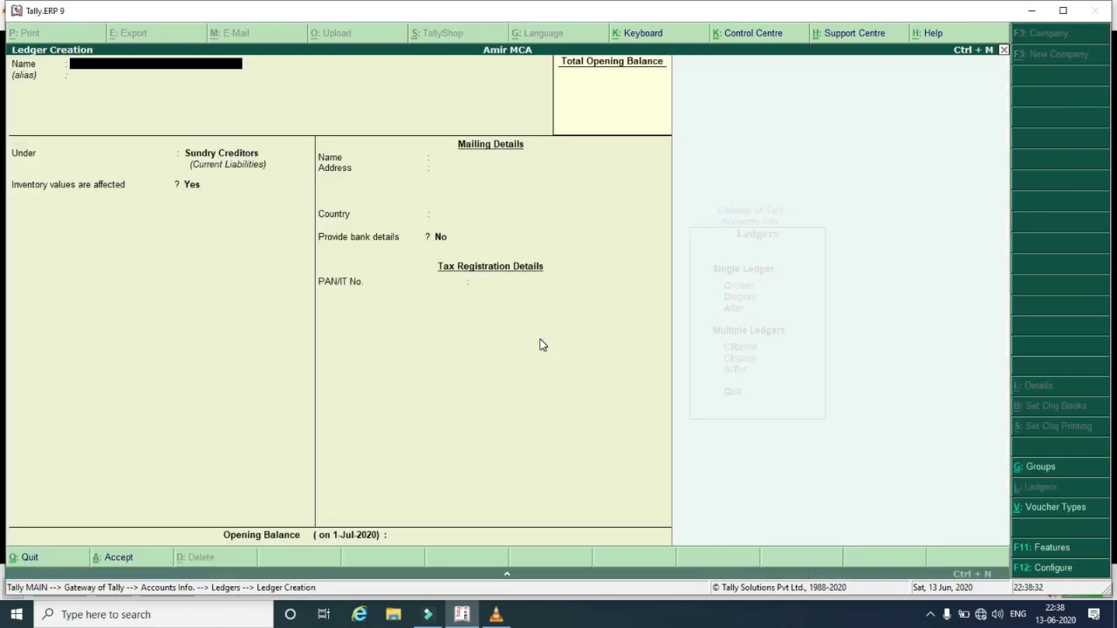
{"action": "type", "text": "Sales"}
{"action": "key", "text": "Return"}
{"action": "key", "text": "Return"}
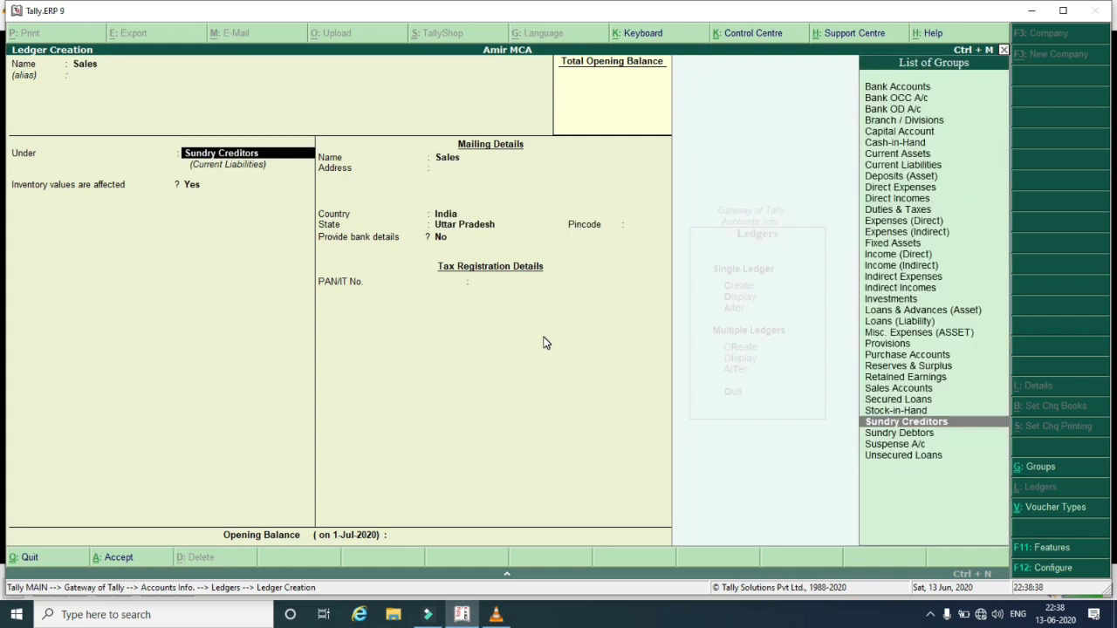
Place the Sales ledger under Sales Accounts, keep inventory values affected at Yes, and save it
{"action": "type", "text": "Sa"}
{"action": "key", "text": "Return"}
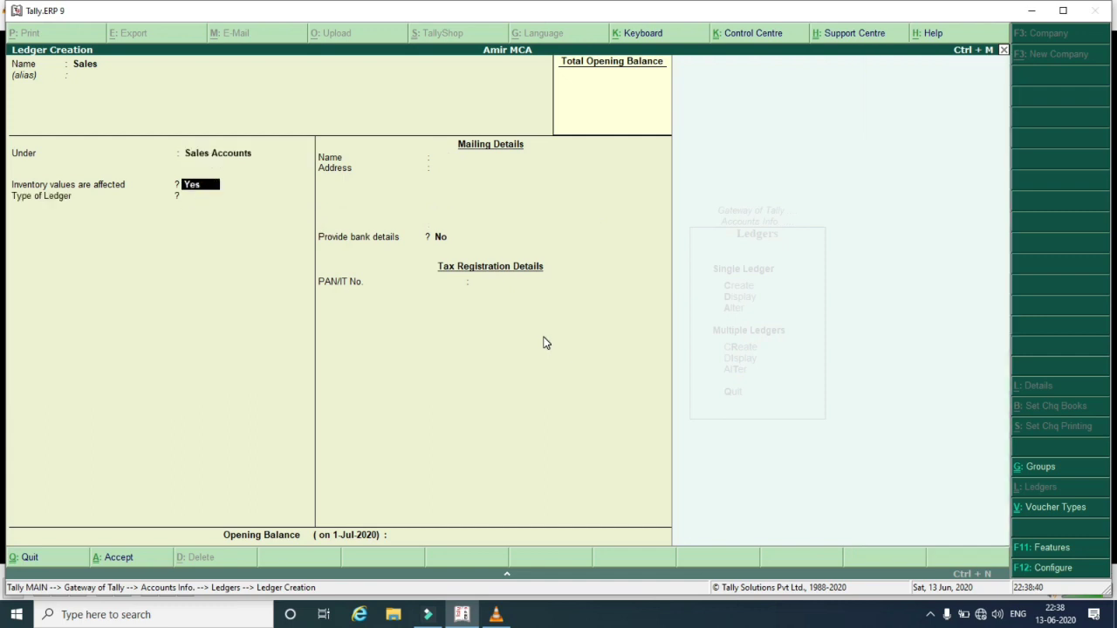
{"action": "key", "text": "Return"}
{"action": "key", "text": "Return"}
{"action": "key", "text": "Return"}
{"action": "key", "text": "Return"}
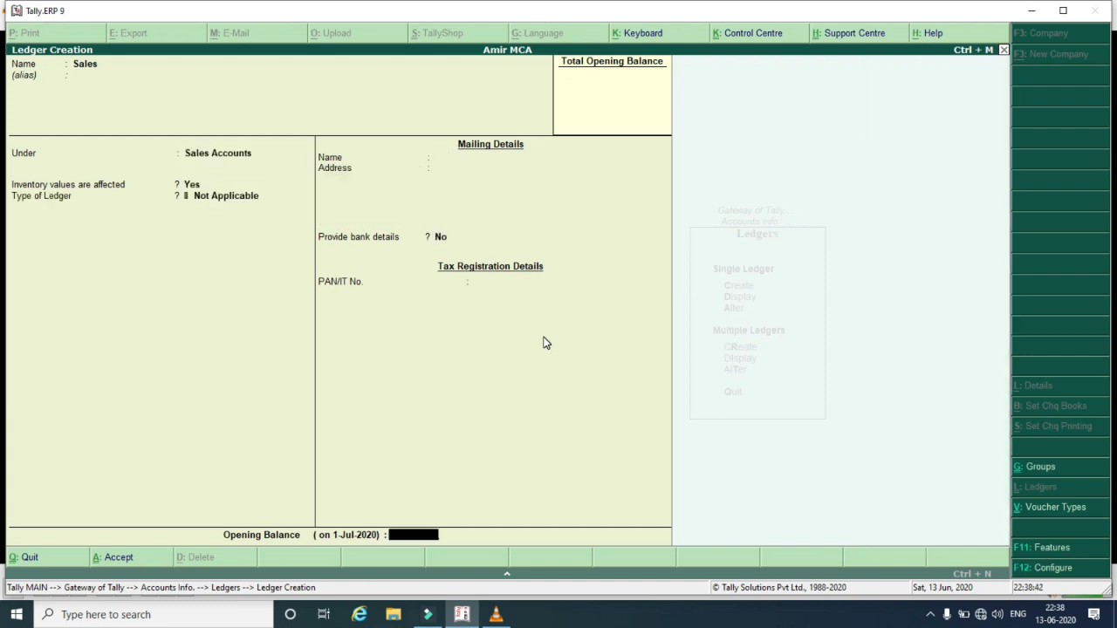
{"action": "key", "text": "Return"}
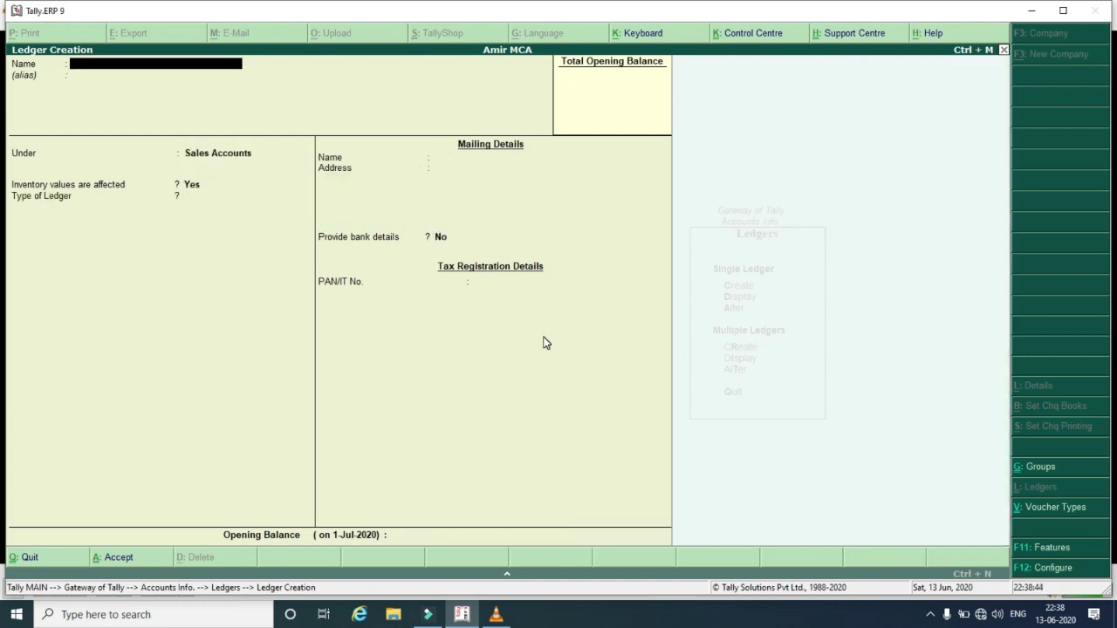
Name a new ledger with the customer's full name and place it under Sundry Debtors
{"action": "type", "text": "Amit Kum"}
{"action": "key", "text": "Return"}
{"action": "key", "text": "Return"}
{"action": "type", "text": "Sun"}
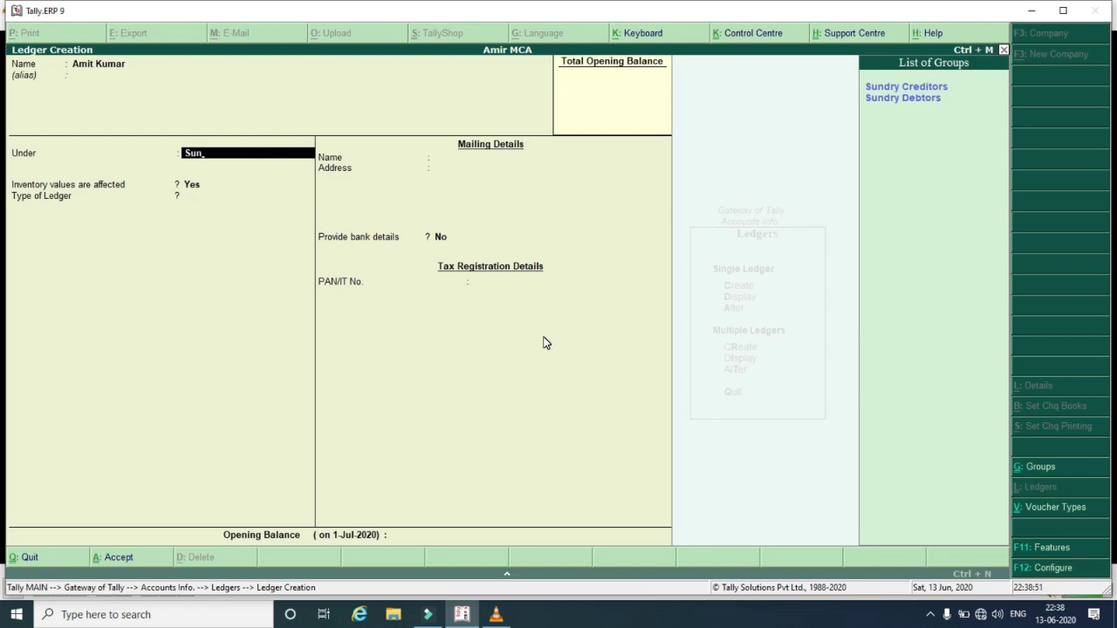
{"action": "key", "text": "Down"}
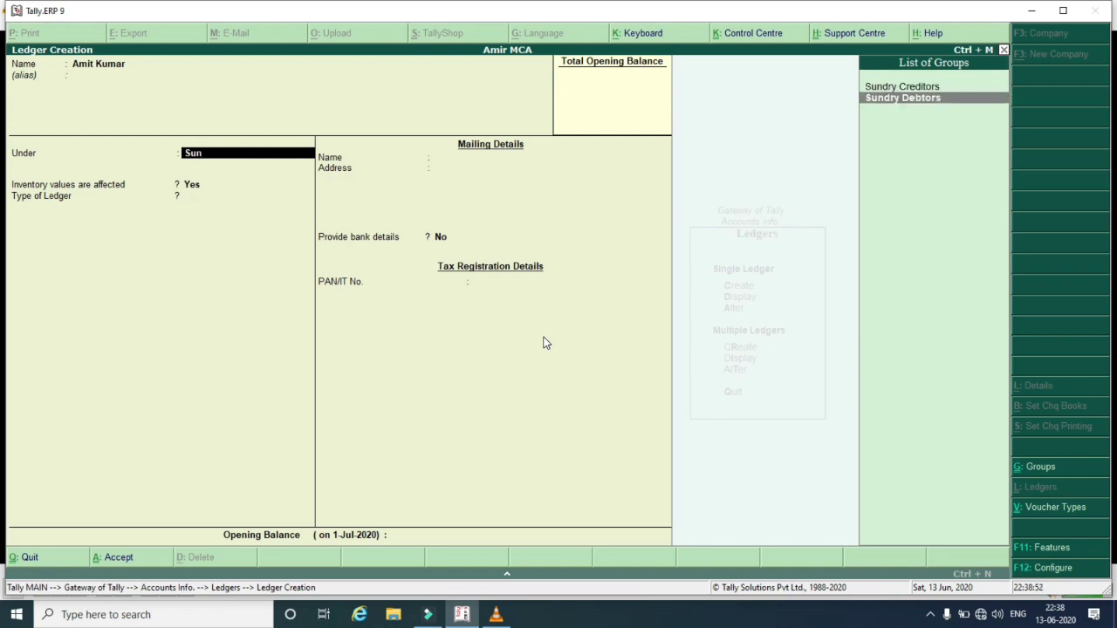
{"action": "key", "text": "Return"}
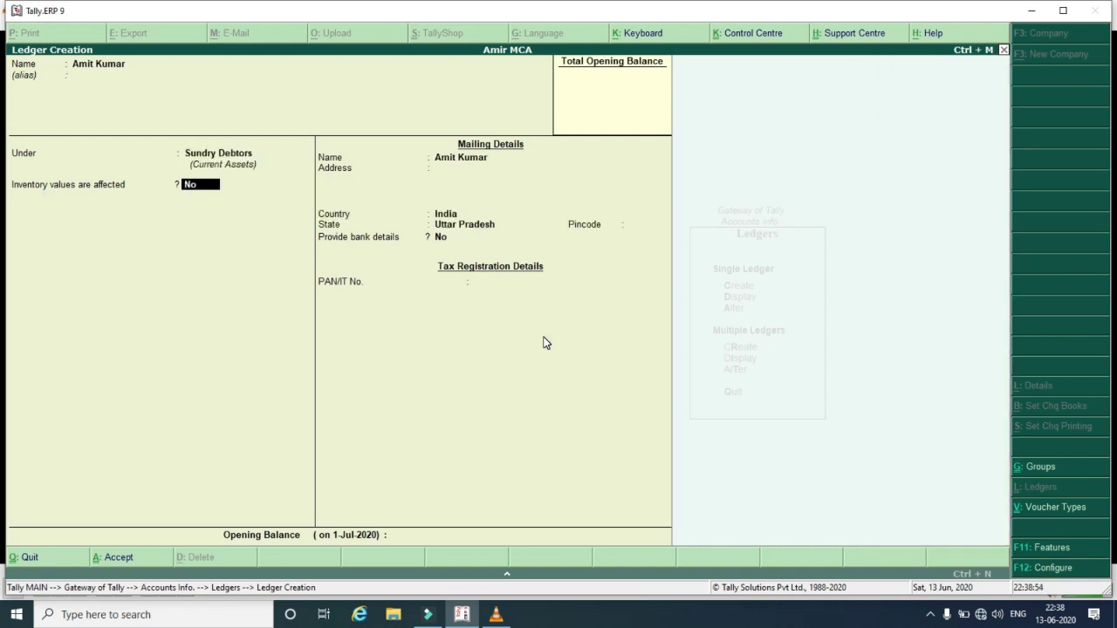
Set inventory values affected to Yes for the customer's ledger, save it with the default mailing details, and leave ledger creation
{"action": "key", "text": "y"}
{"action": "key", "text": "Return"}
{"action": "key", "text": "Return"}
{"action": "key", "text": "Return"}
{"action": "key", "text": "Return"}
{"action": "key", "text": "Return"}
{"action": "key", "text": "Return"}
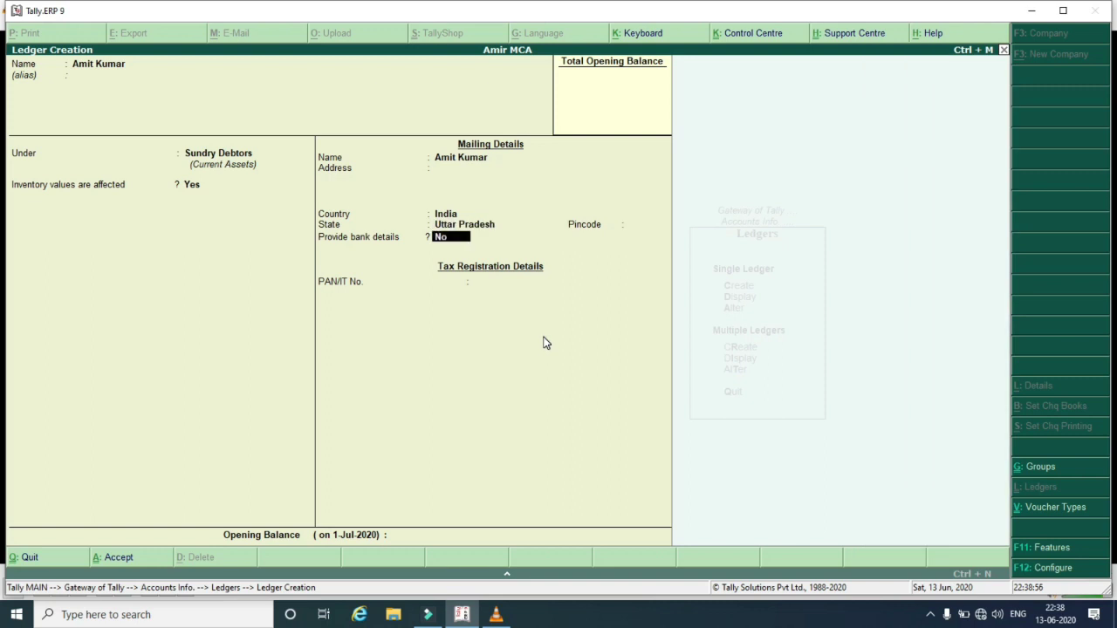
{"action": "key", "text": "Return"}
{"action": "key", "text": "Return"}
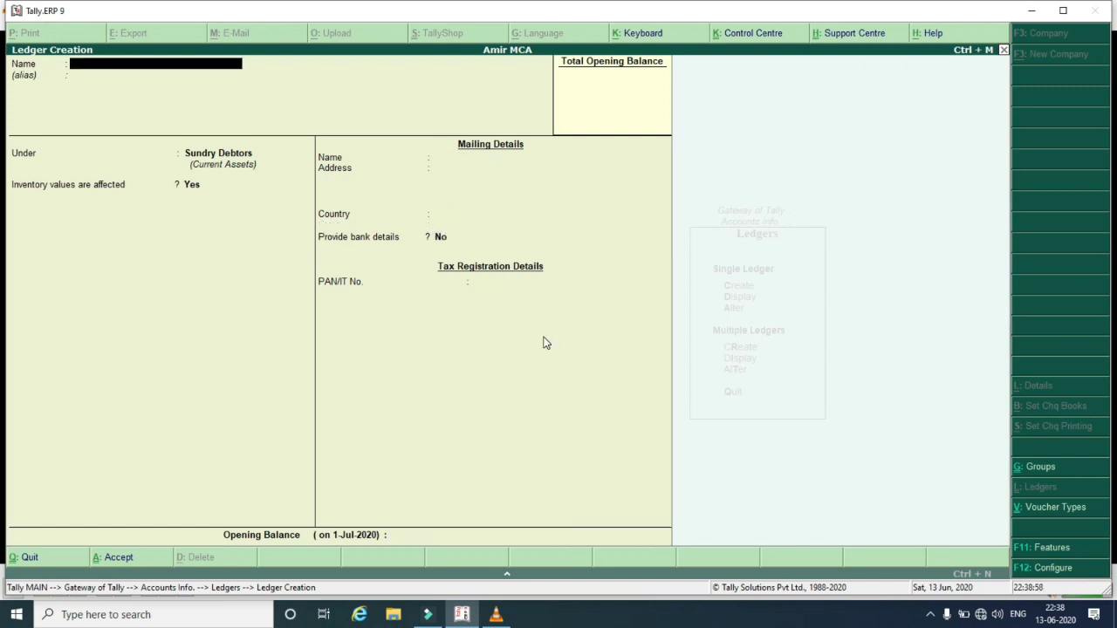
{"action": "key", "text": "Escape"}
{"action": "key", "text": "Escape"}
{"action": "key", "text": "Escape"}
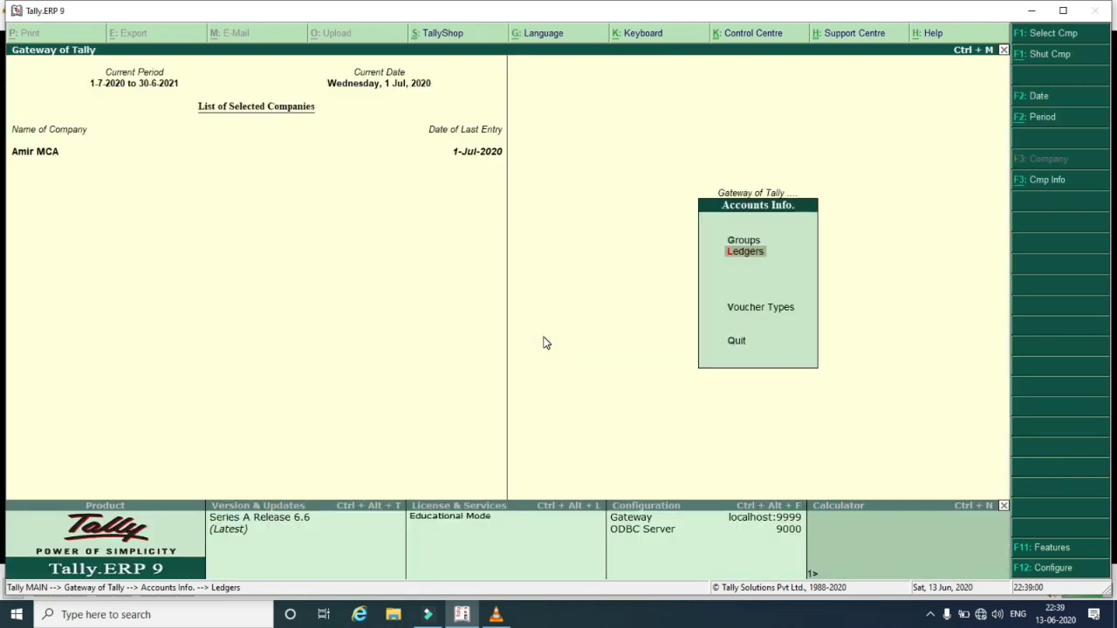
Check the sales example in VLC media player, and start a Sales voucher dated 2/7/2020 in Tally.ERP 9
{"action": "left_click", "coordinate": [496, 614]}
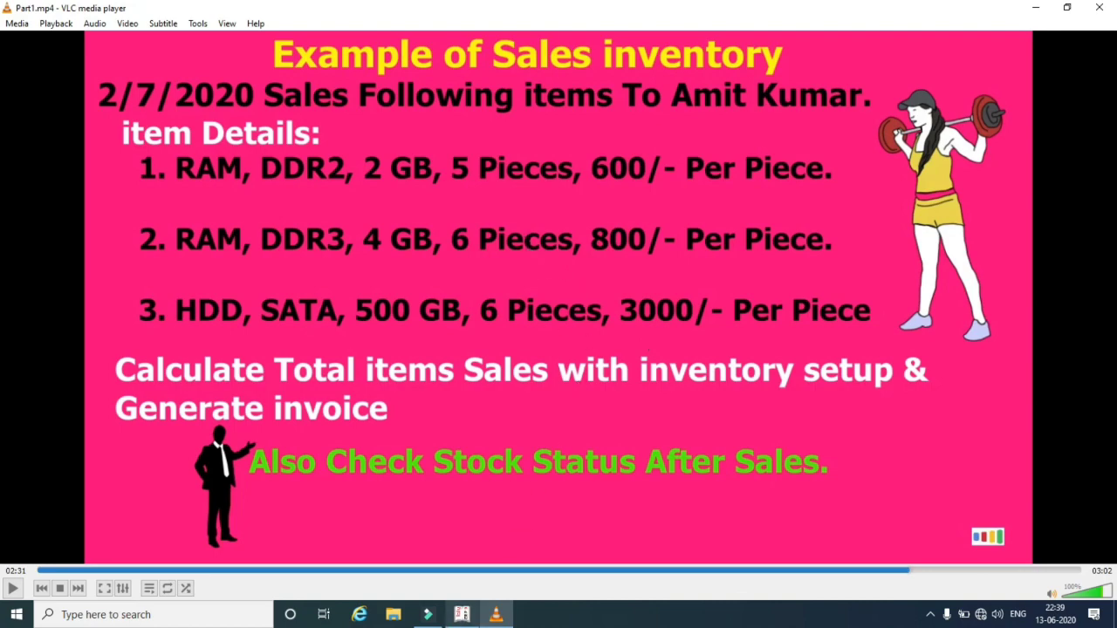
{"action": "left_click", "coordinate": [461, 614]}
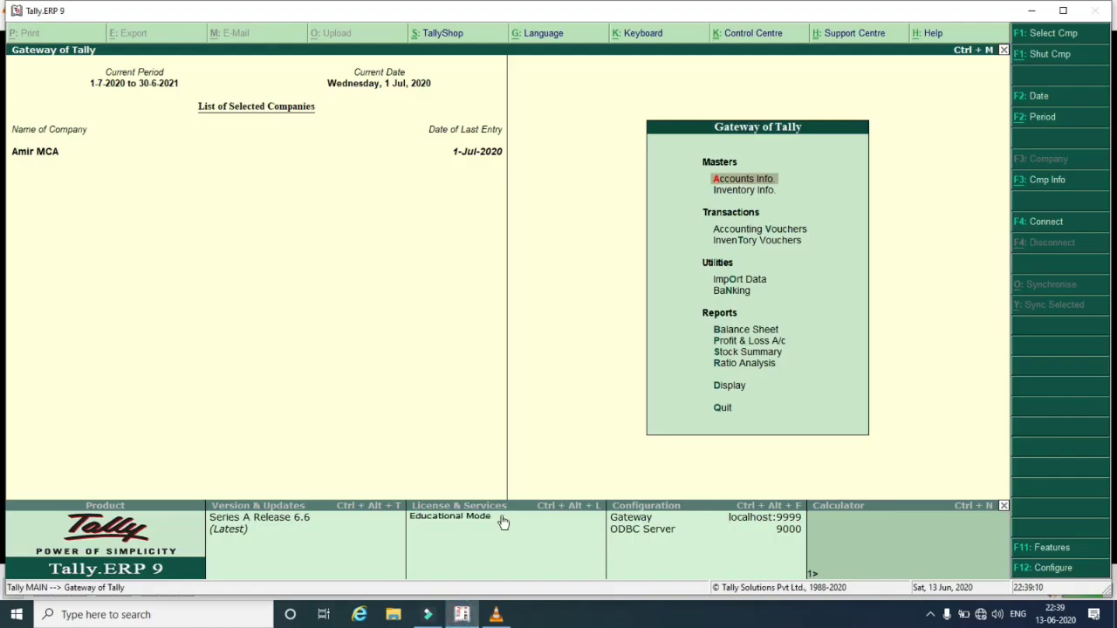
{"action": "key", "text": "Down"}
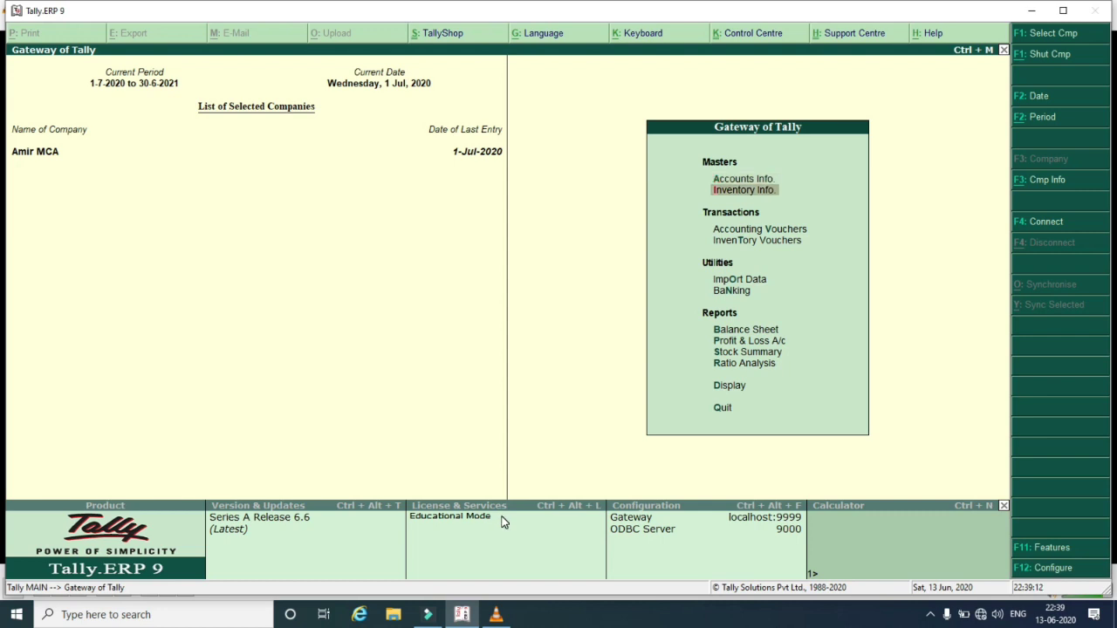
{"action": "key", "text": "Down"}
{"action": "key", "text": "Return"}
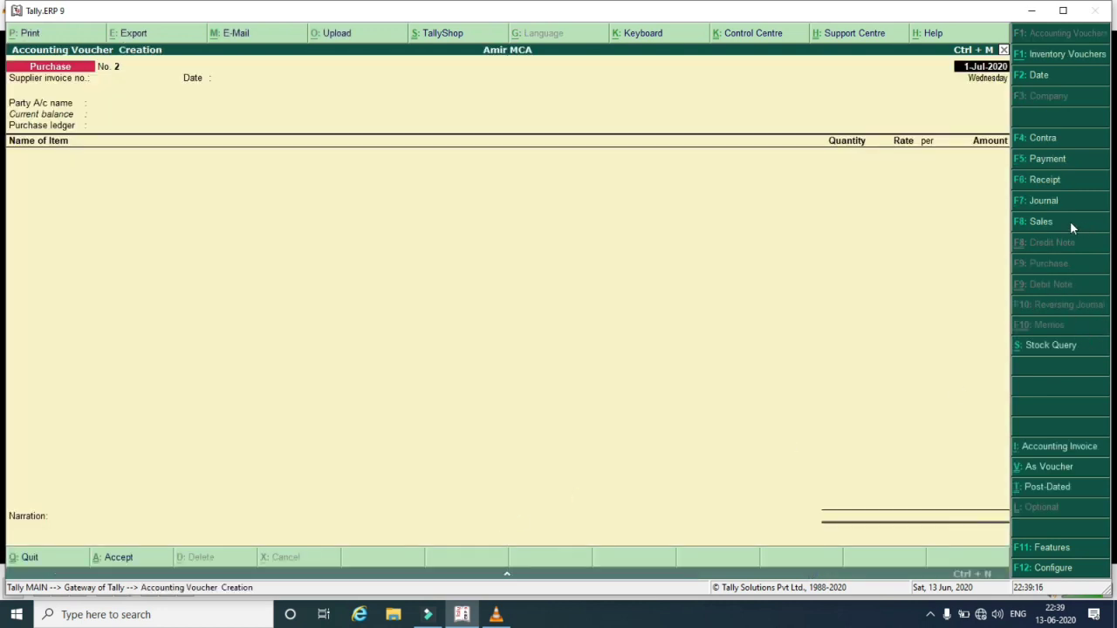
{"action": "left_click", "coordinate": [1037, 228]}
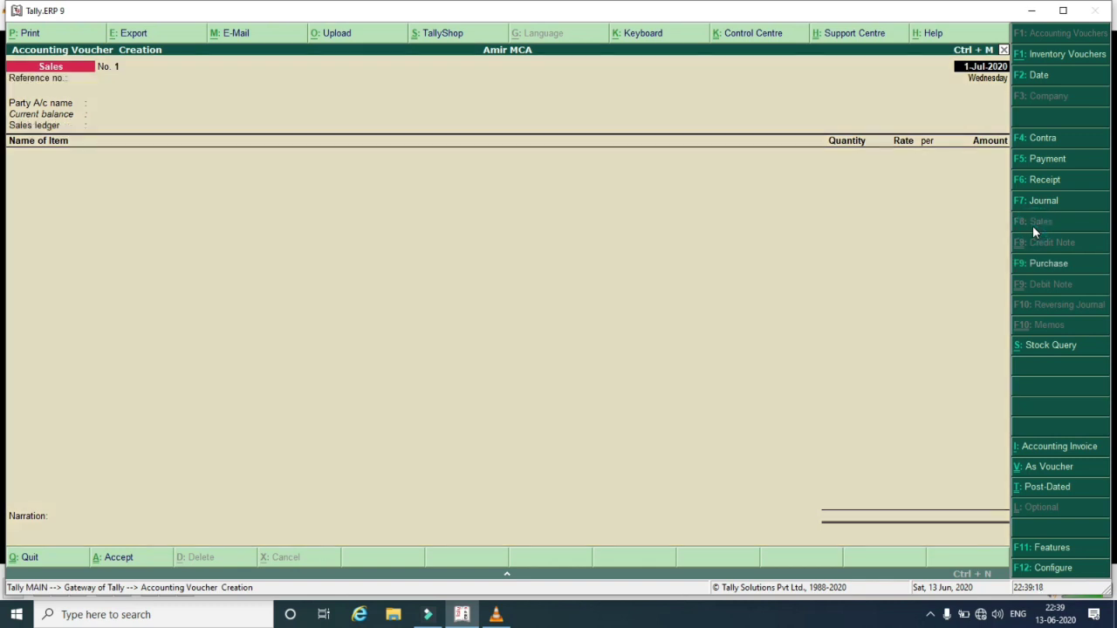
{"action": "type", "text": "2/7/2020"}
{"action": "key", "text": "Return"}
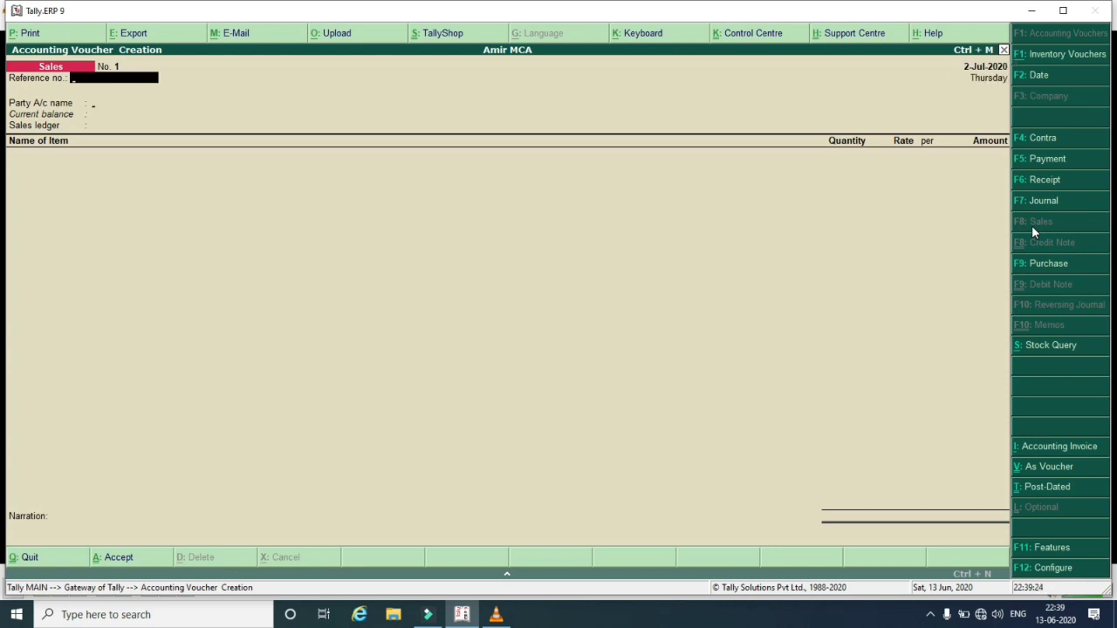
Leave the reference number blank and select the customer's ledger as the sales voucher's party account
{"action": "key", "text": "Return"}
{"action": "key", "text": "Down"}
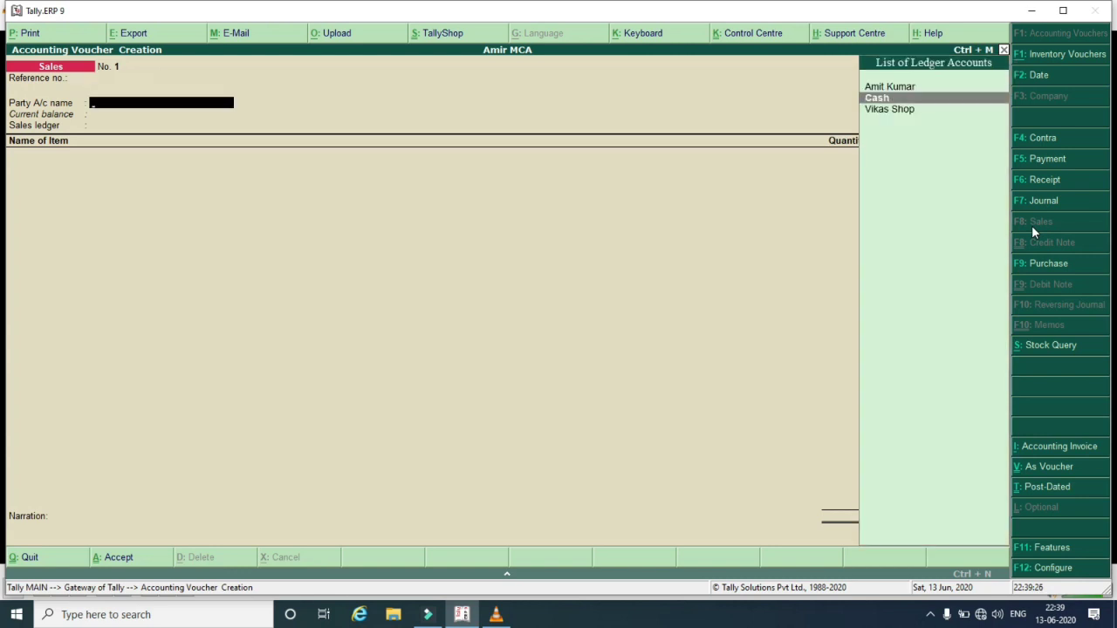
{"action": "key", "text": "Up"}
{"action": "key", "text": "Return"}
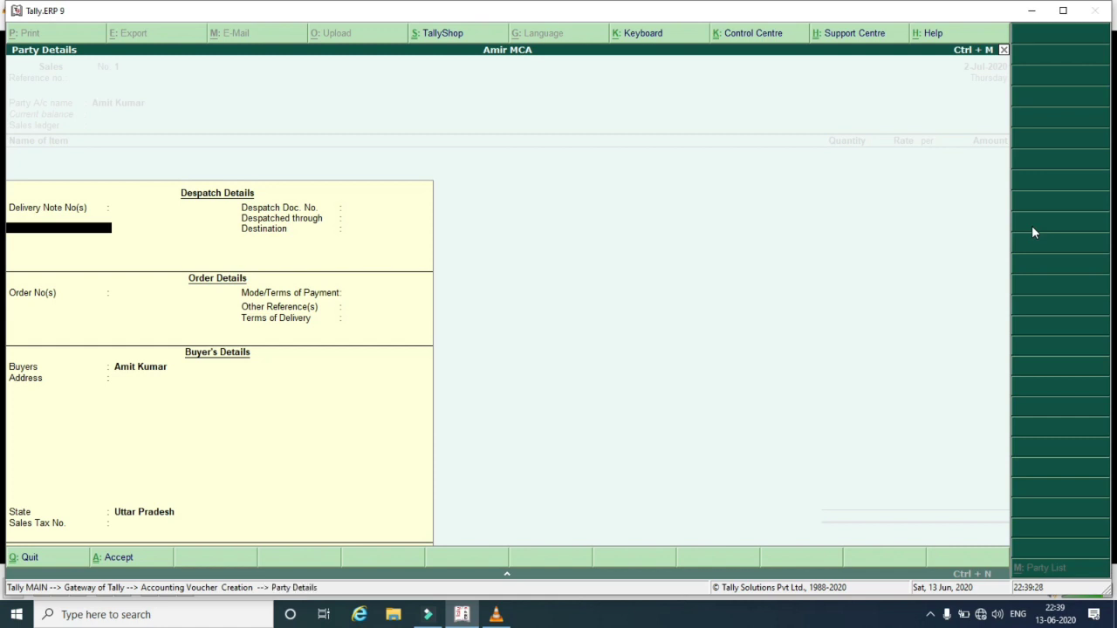
Accept the default party details with Uttar Pradesh as the state, and select Sales as the sales ledger
{"action": "key", "text": "Return"}
{"action": "key", "text": "Return"}
{"action": "key", "text": "Return"}
{"action": "key", "text": "Return"}
{"action": "key", "text": "Return"}
{"action": "key", "text": "Return"}
{"action": "key", "text": "Return"}
{"action": "key", "text": "Return"}
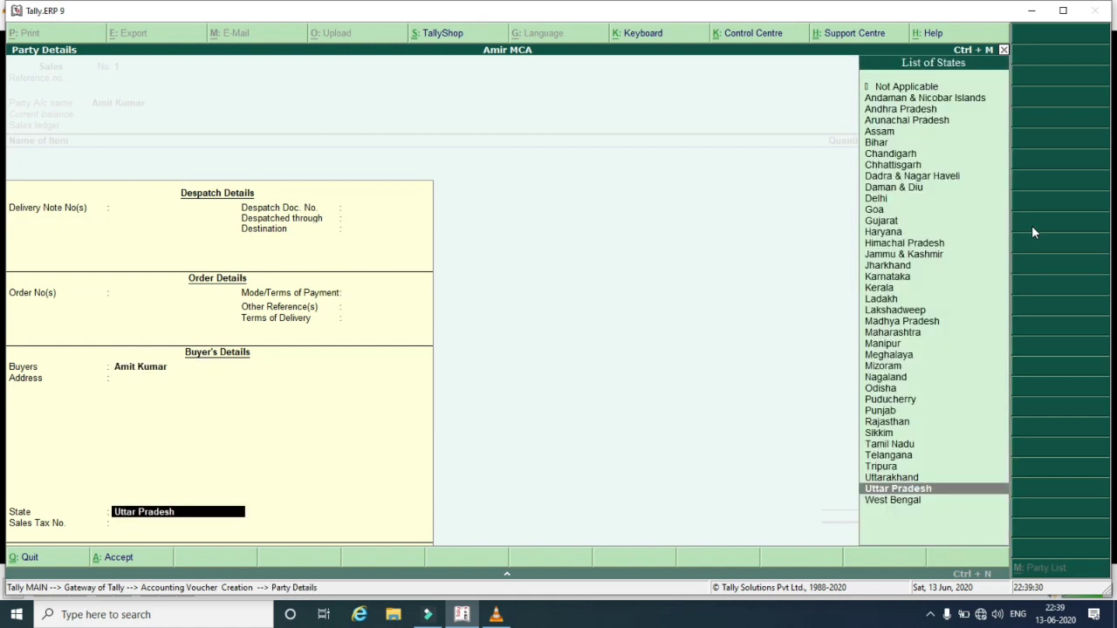
{"action": "key", "text": "Return"}
{"action": "key", "text": "Return"}
{"action": "key", "text": "Return"}
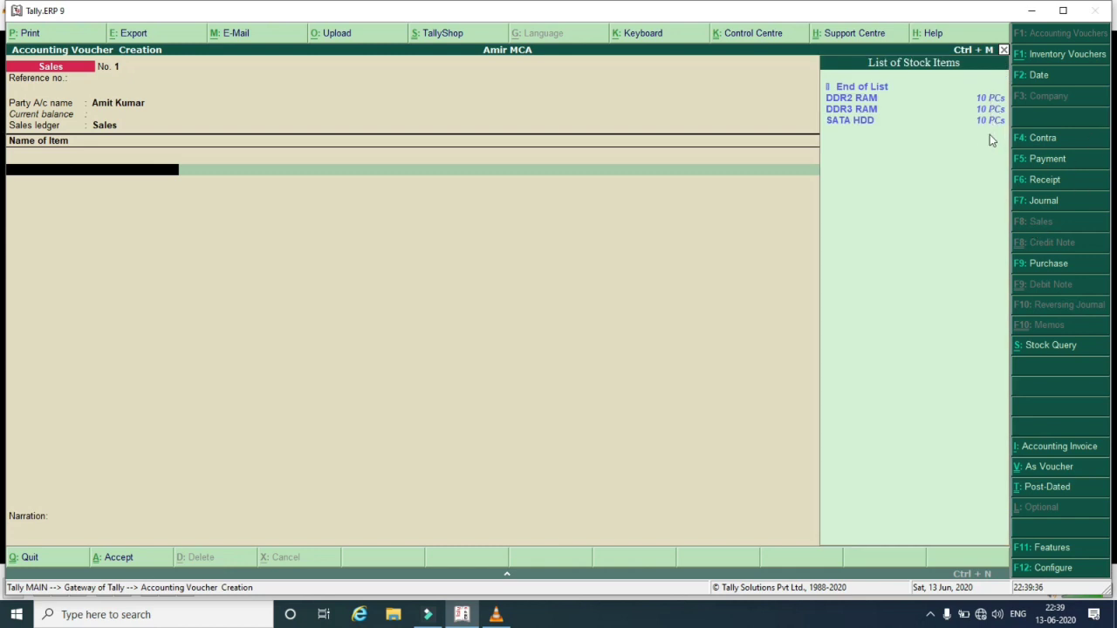
Add DDR2 RAM to the sales voucher with 5 PCs from Main Store at a rate of 600 per piece
{"action": "key", "text": "Down"}
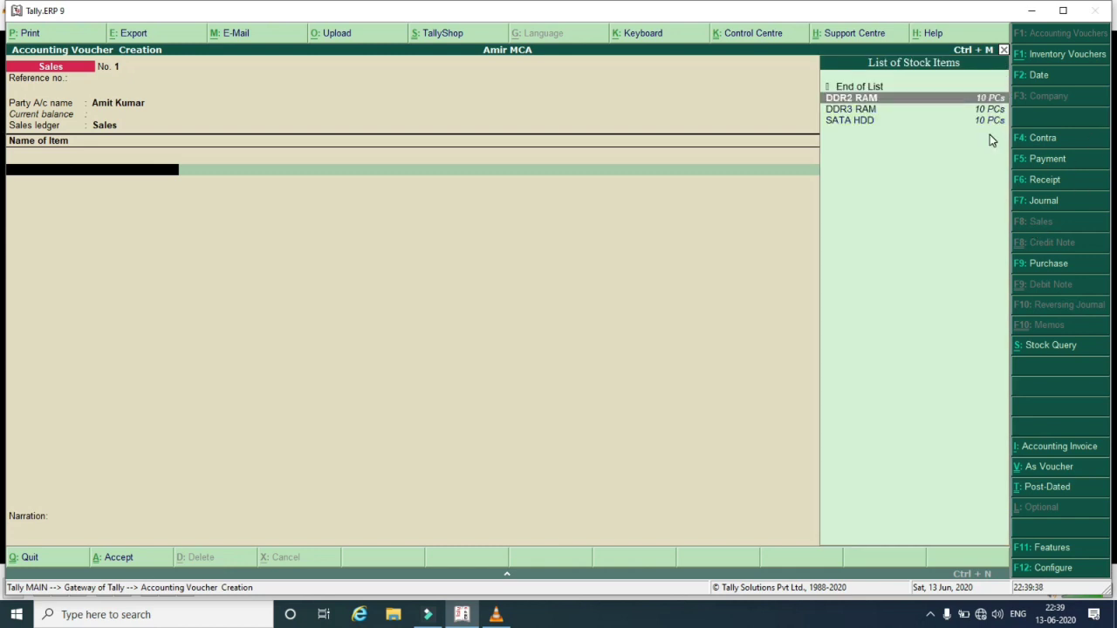
{"action": "key", "text": "Return"}
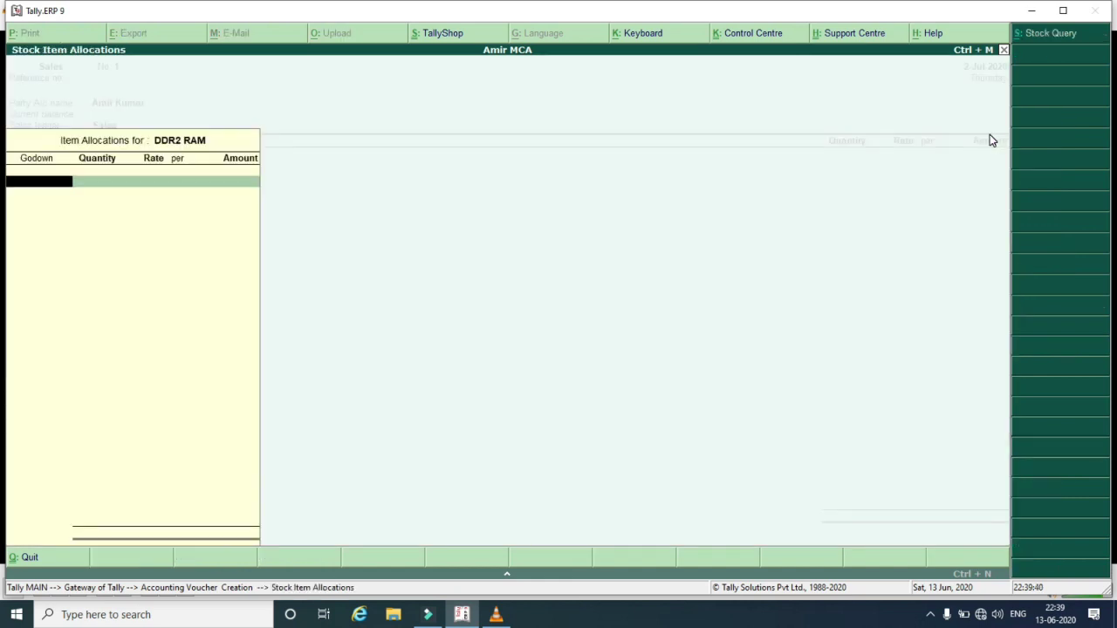
{"action": "key", "text": "Down"}
{"action": "key", "text": "Down"}
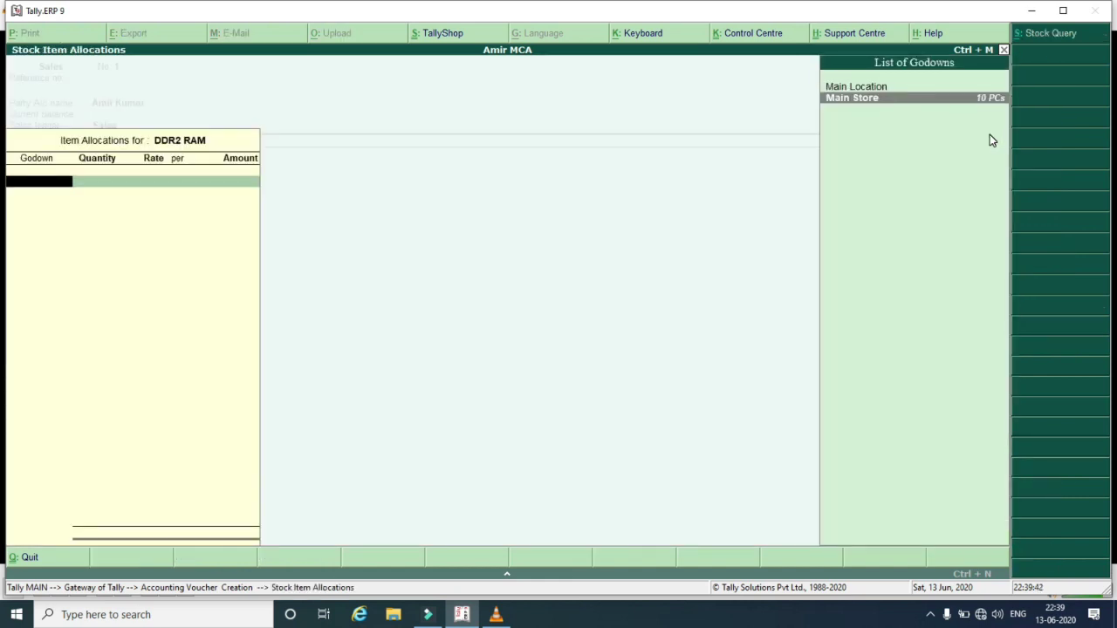
{"action": "key", "text": "Return"}
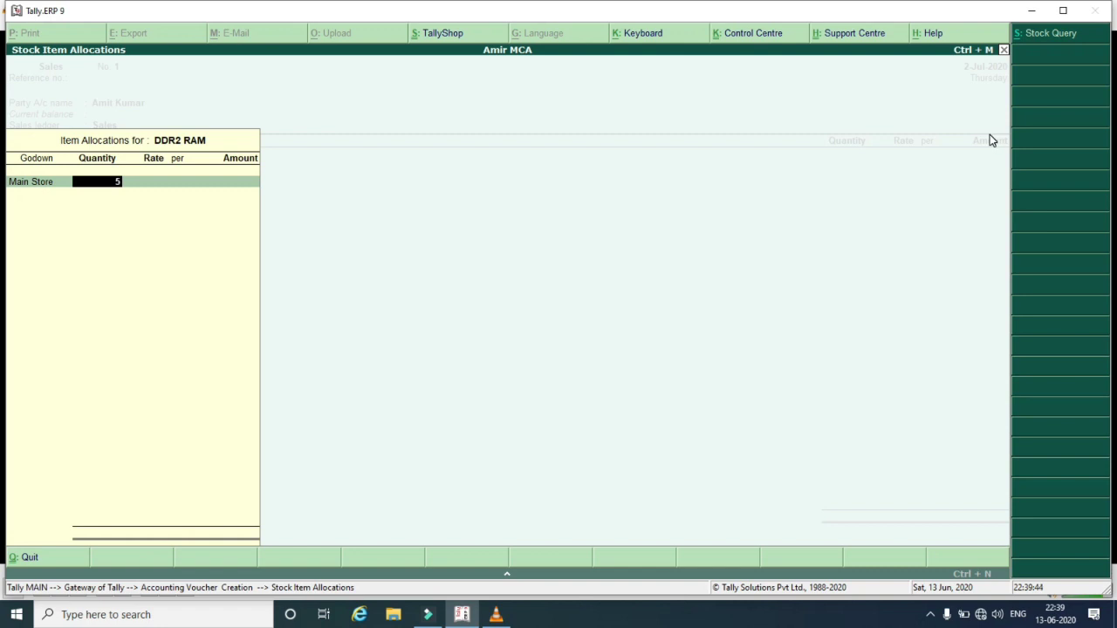
{"action": "key", "text": "Return"}
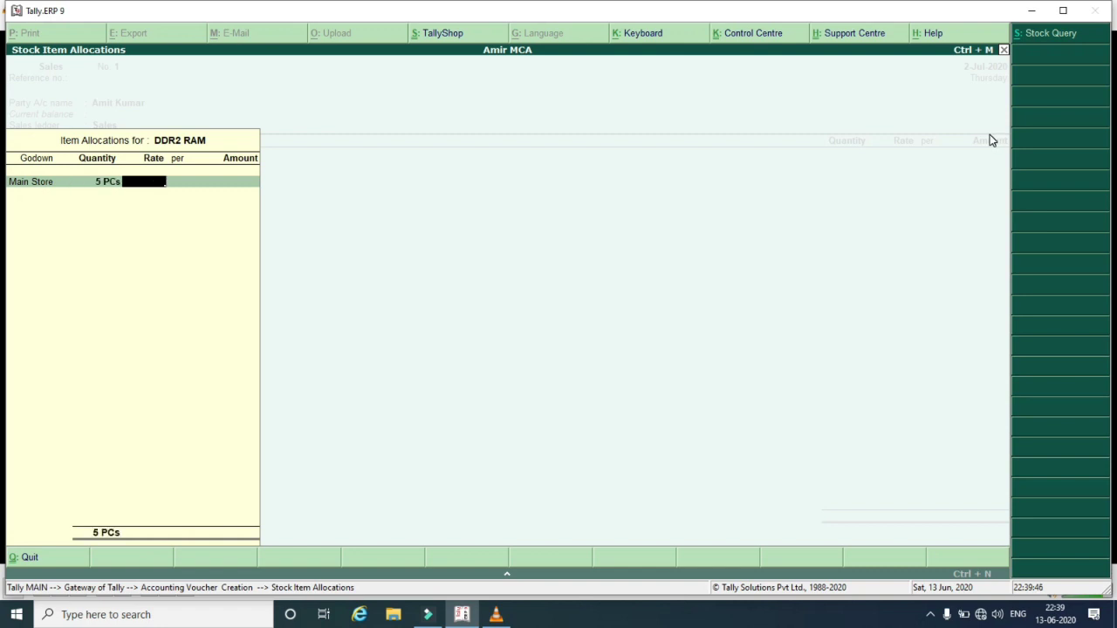
{"action": "type", "text": "600"}
{"action": "key", "text": "Return"}
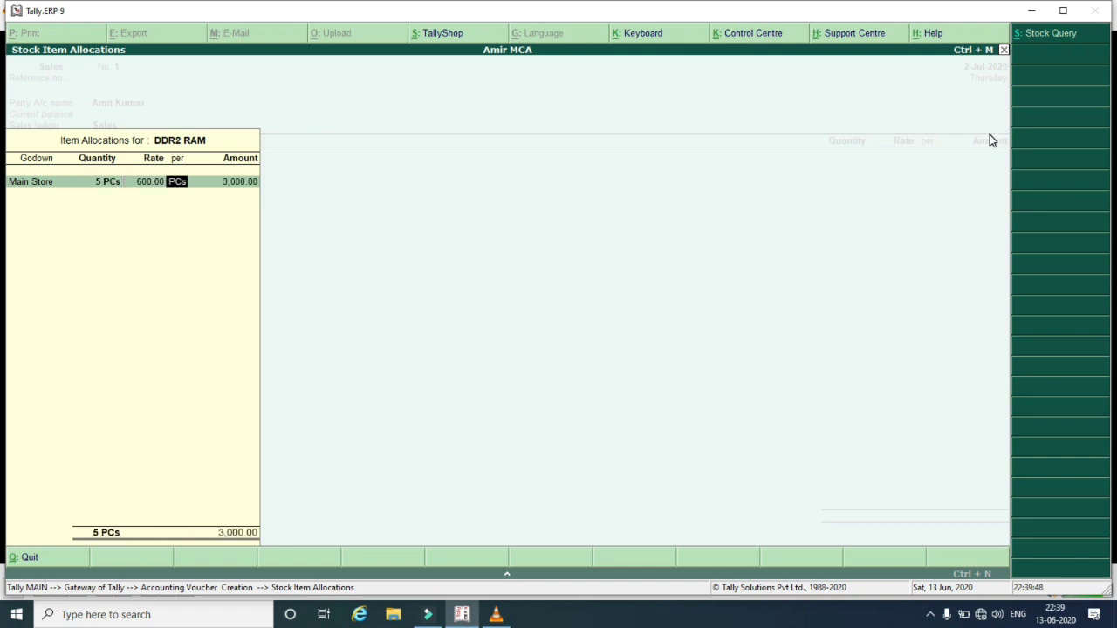
{"action": "key", "text": "Return"}
{"action": "key", "text": "Return"}
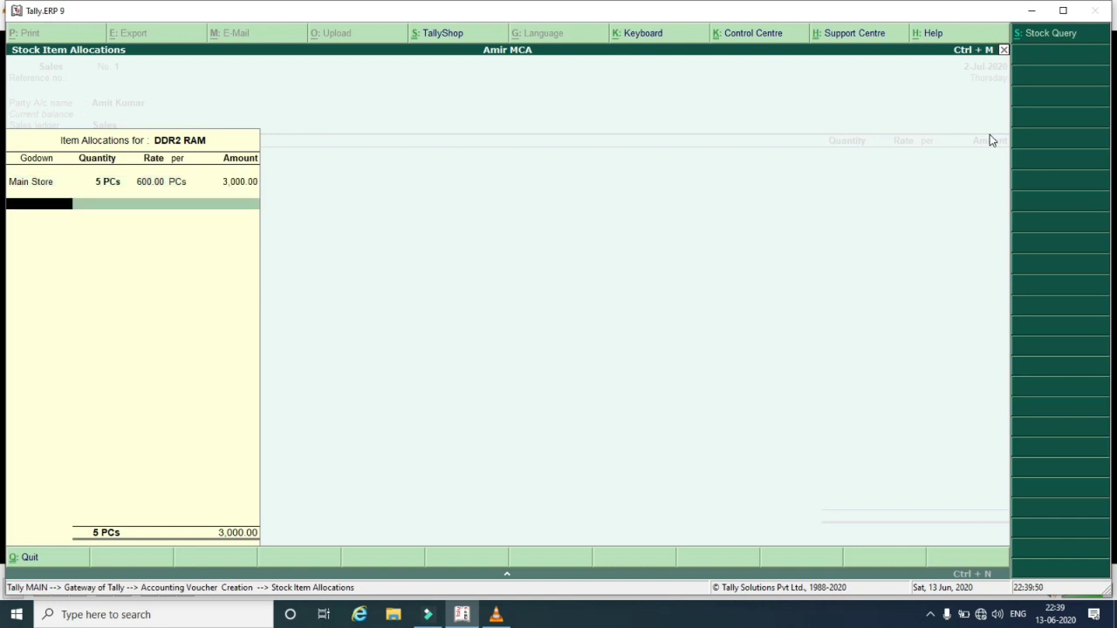
{"action": "key", "text": "Return"}
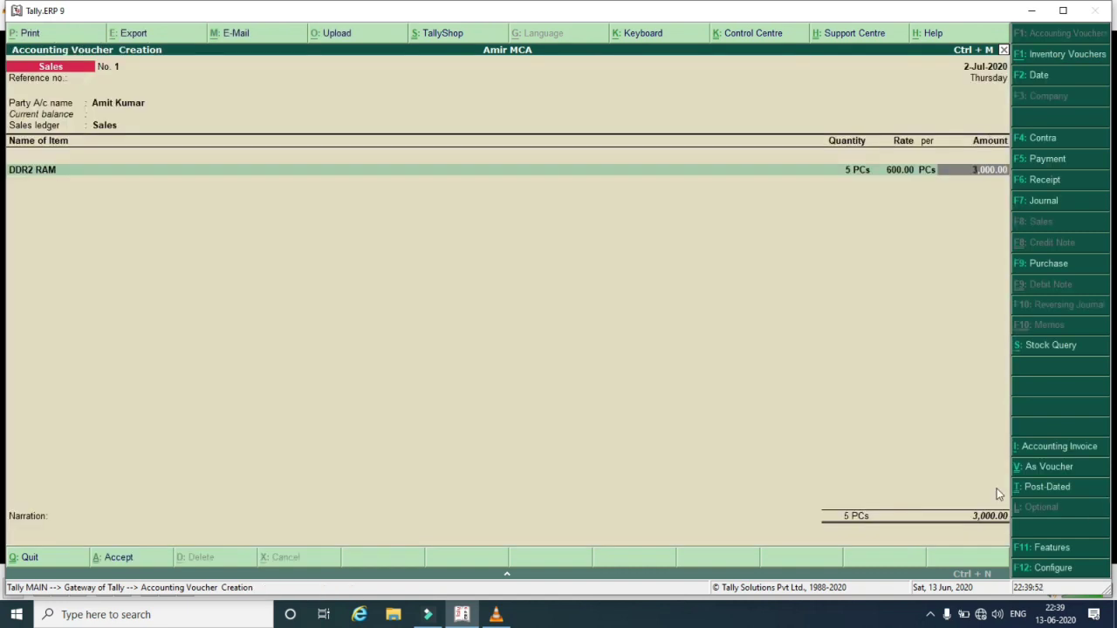
Check the sales example in VLC media player, and add DDR3 RAM as the next sales item in Tally.ERP 9
{"action": "left_click", "coordinate": [495, 614]}
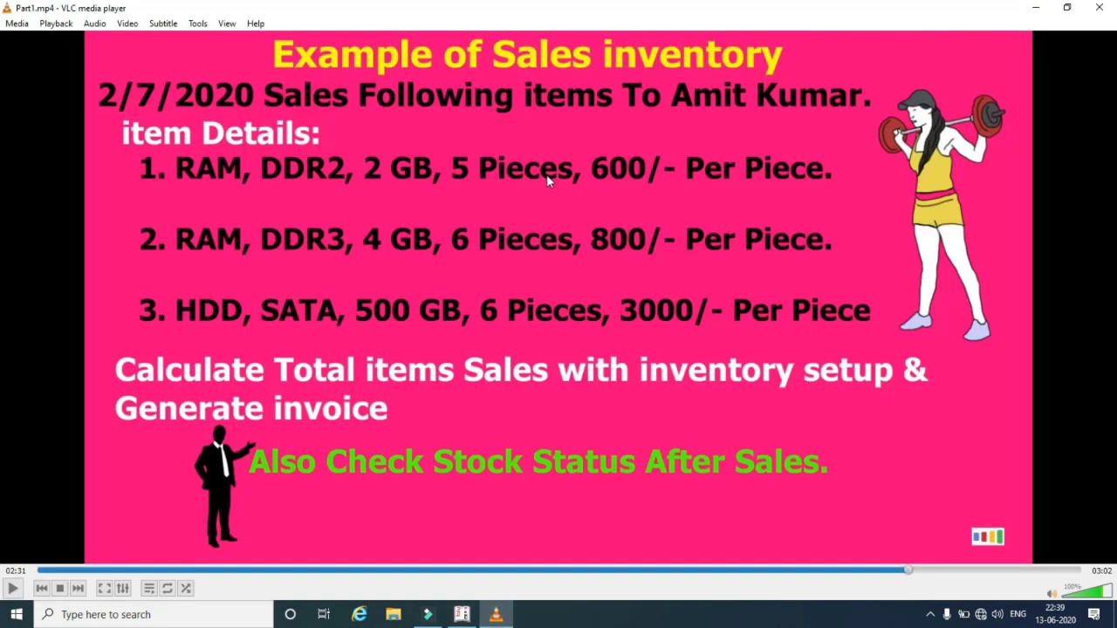
{"action": "left_click", "coordinate": [462, 614]}
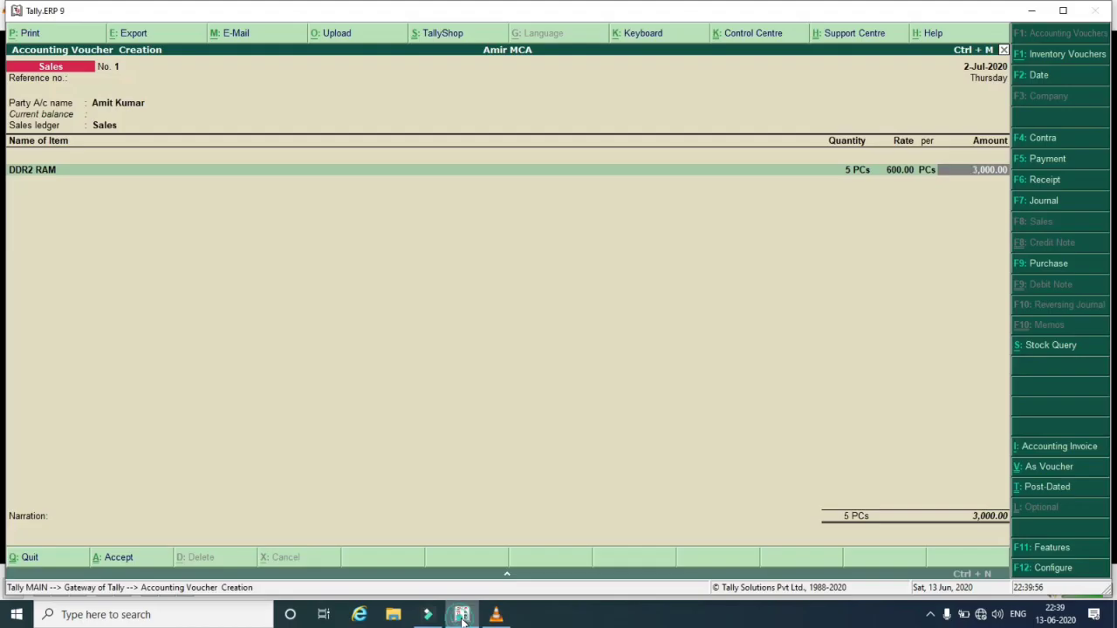
{"action": "key", "text": "Return"}
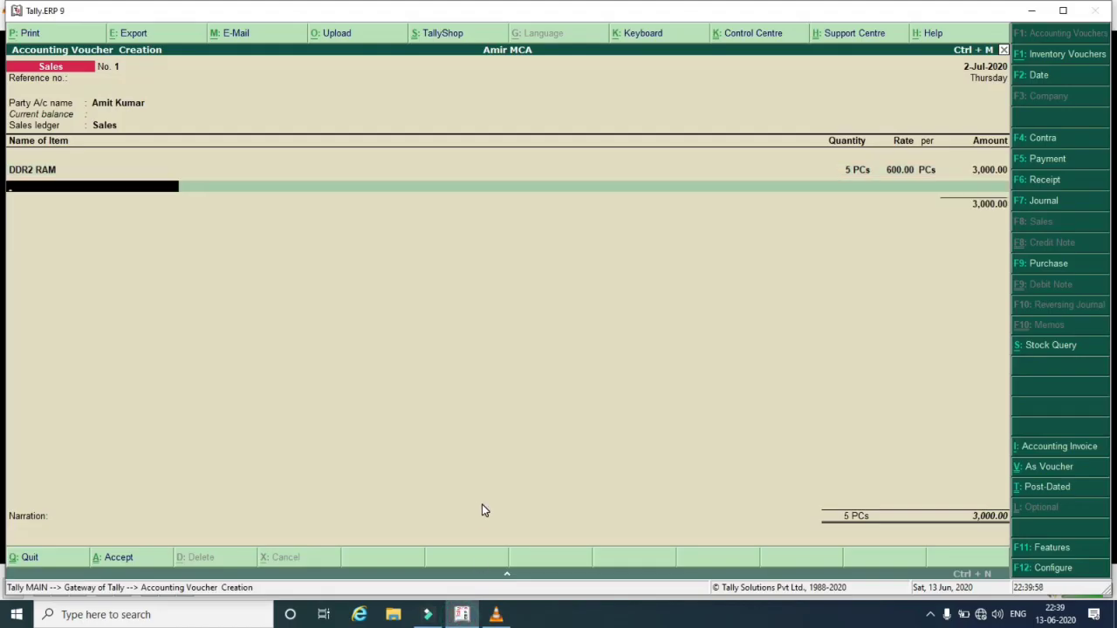
{"action": "key", "text": "Down"}
{"action": "key", "text": "Down"}
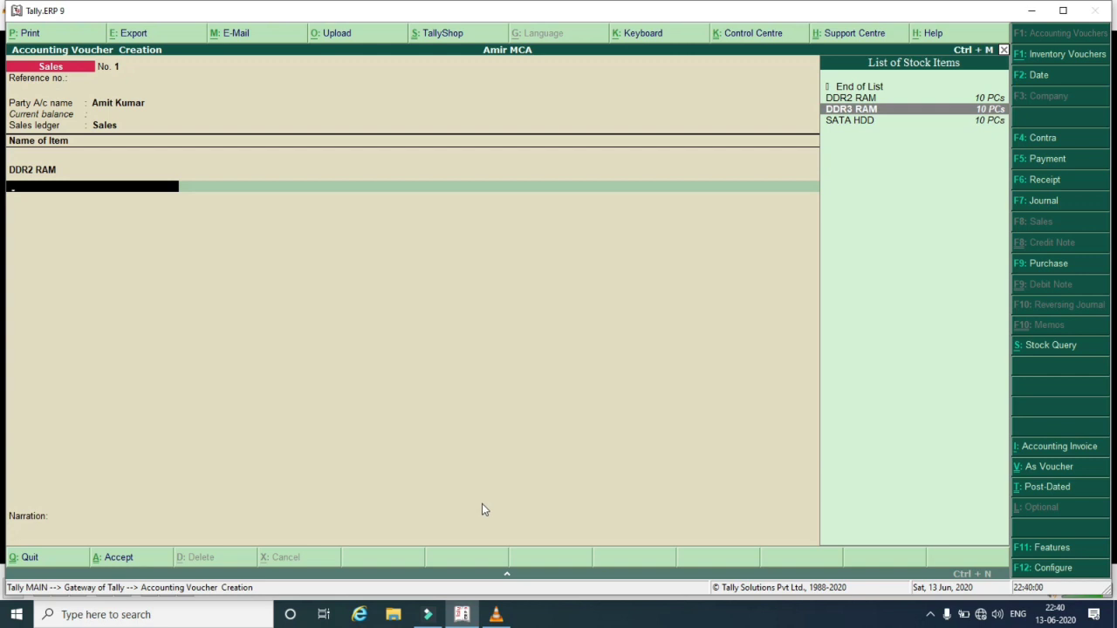
{"action": "key", "text": "Return"}
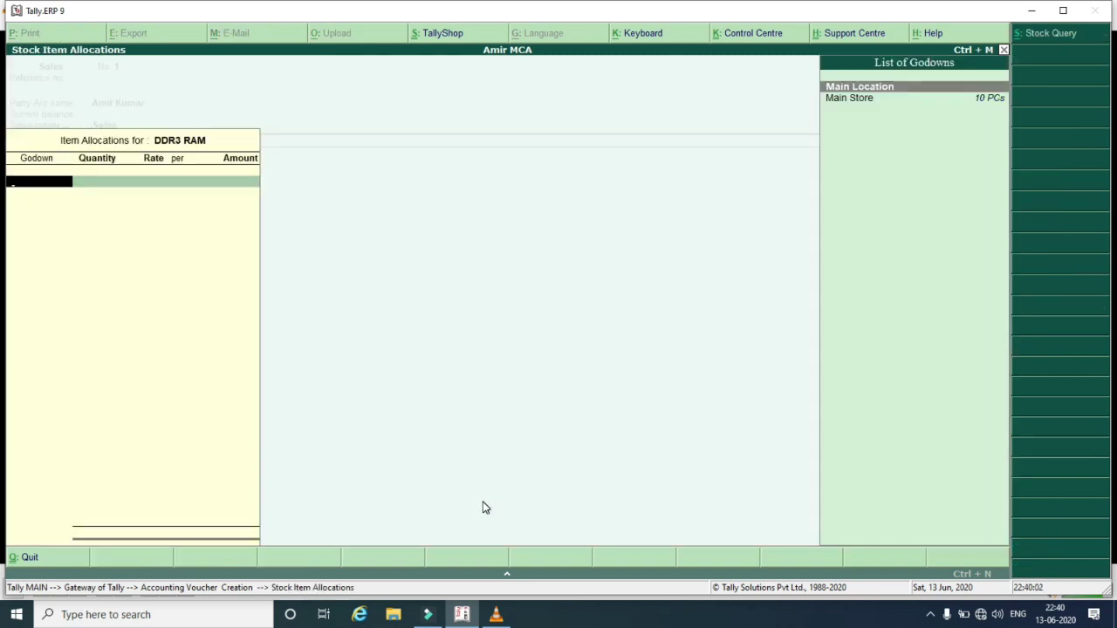
Allocate 6 PCs of DDR3 RAM from Main Store at a rate of 800 per piece
{"action": "key", "text": "Down"}
{"action": "key", "text": "Return"}
{"action": "type", "text": "6"}
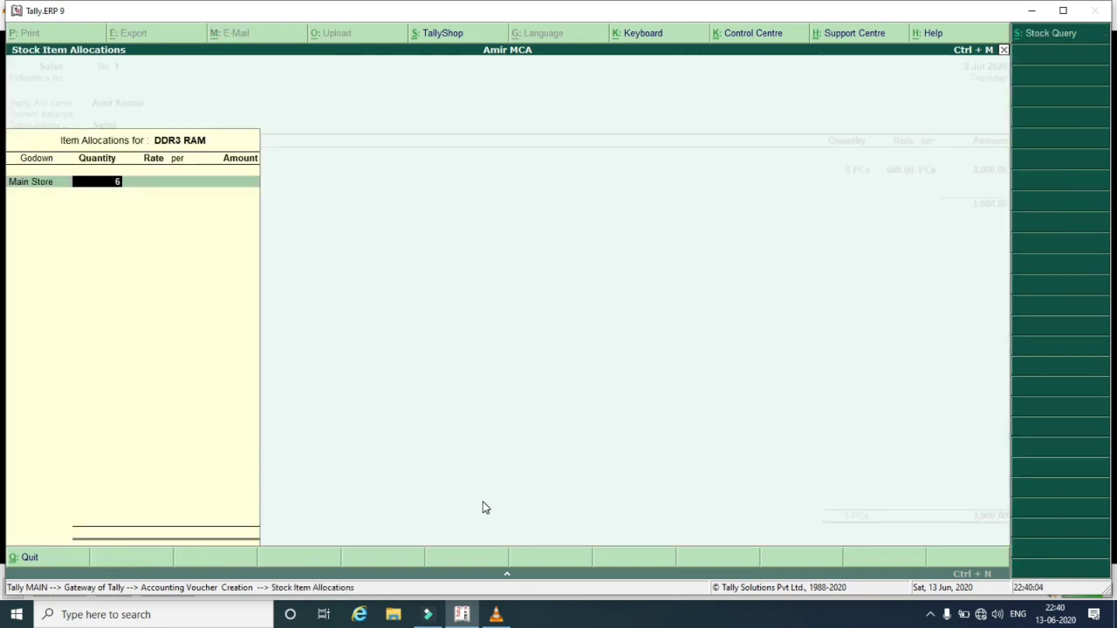
{"action": "key", "text": "Return"}
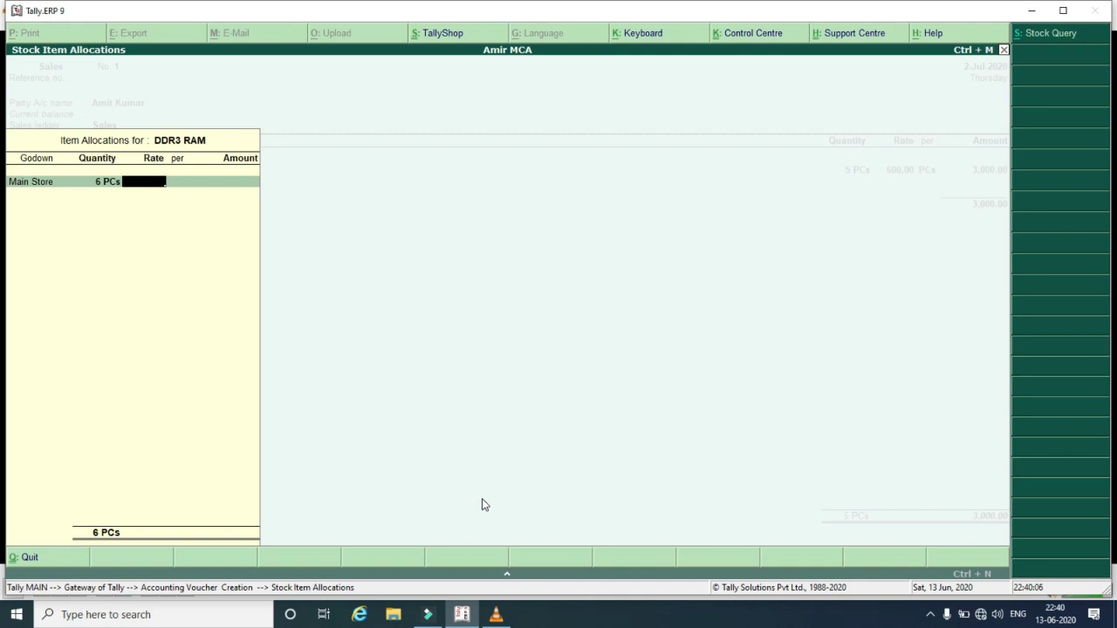
{"action": "type", "text": "800"}
{"action": "key", "text": "Return"}
{"action": "key", "text": "Return"}
{"action": "key", "text": "Return"}
{"action": "key", "text": "Return"}
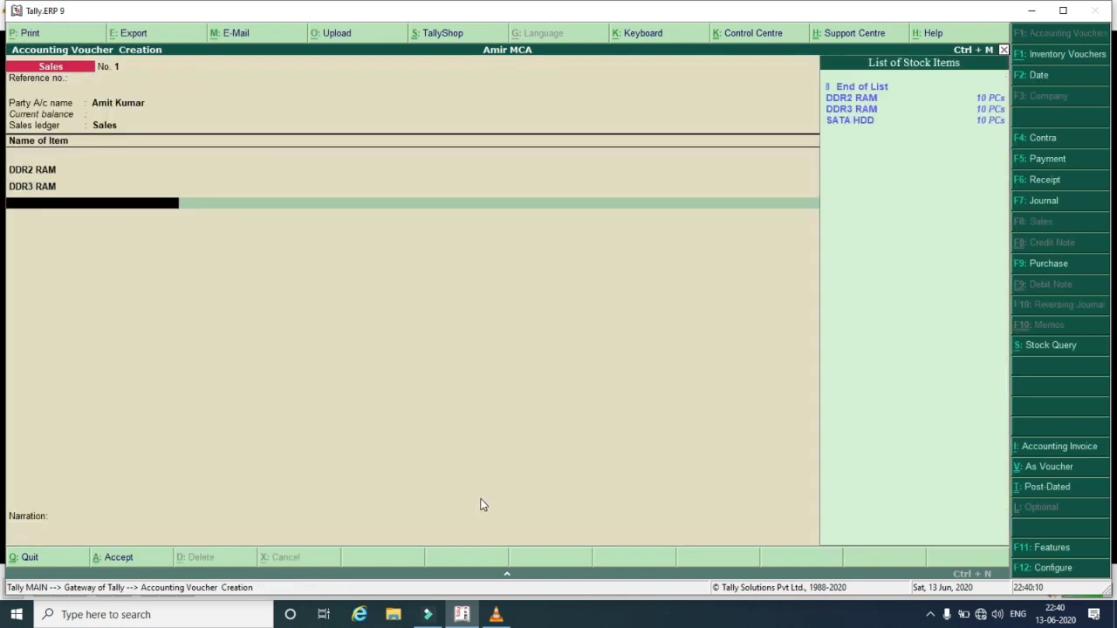
Add SATA HDD as the third sales item and allocate it from Main Store
{"action": "key", "text": "Down"}
{"action": "key", "text": "Down"}
{"action": "key", "text": "Down"}
{"action": "key", "text": "Return"}
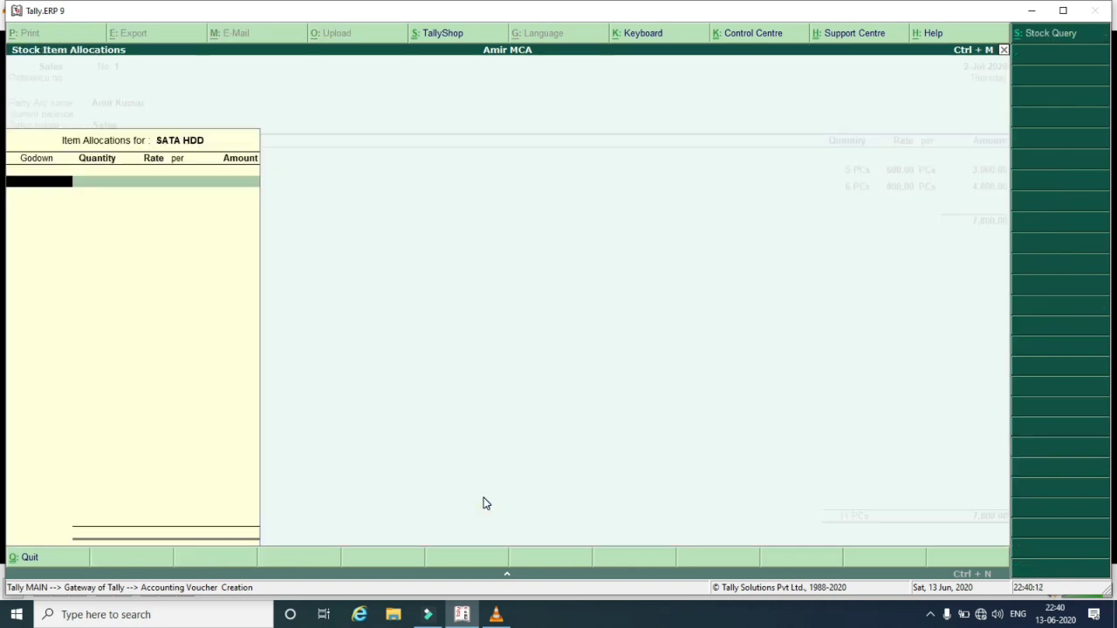
{"action": "key", "text": "Return"}
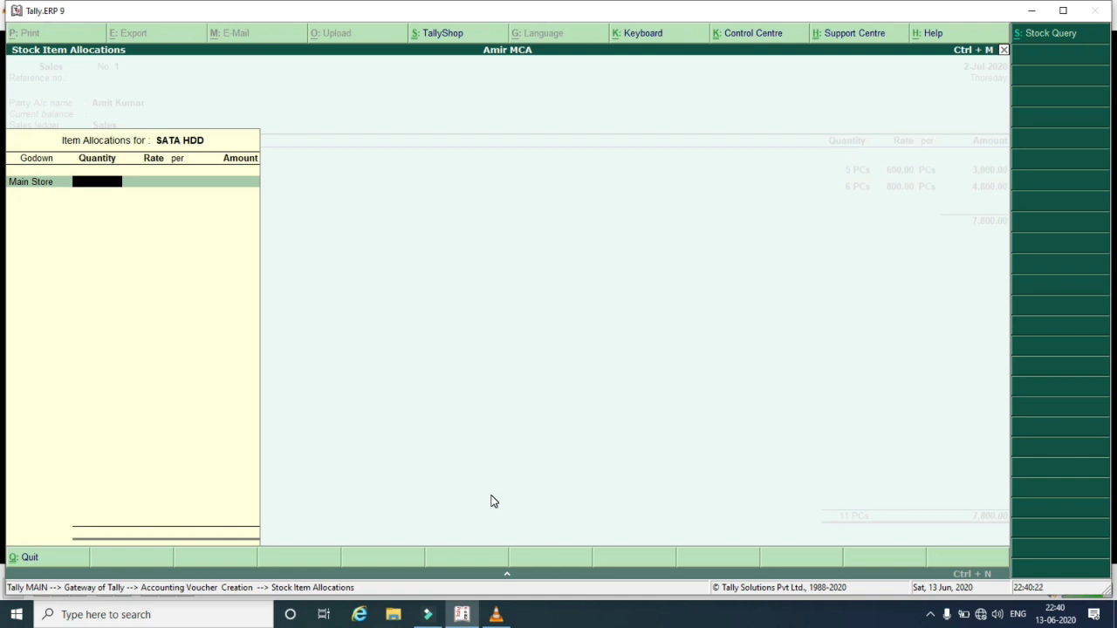
Set the SATA HDD allocation to 6 PCs at a rate of 3,000 per piece and accept it
{"action": "type", "text": "6"}
{"action": "key", "text": "Return"}
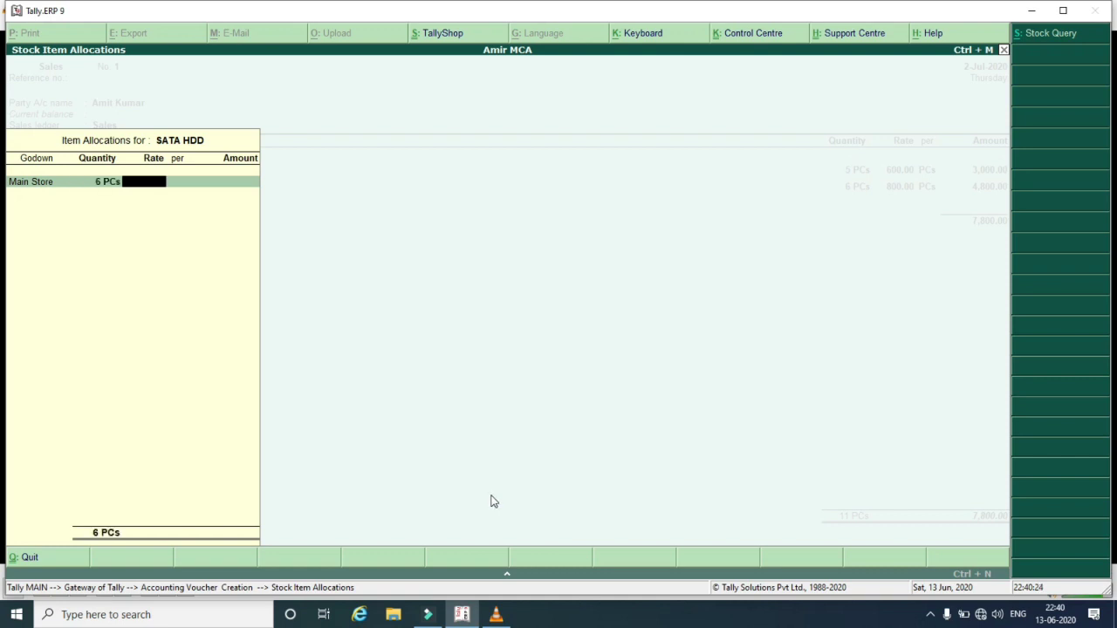
{"action": "type", "text": "3,"}
{"action": "type", "text": "000"}
{"action": "key", "text": "Return"}
{"action": "key", "text": "Return"}
{"action": "key", "text": "Return"}
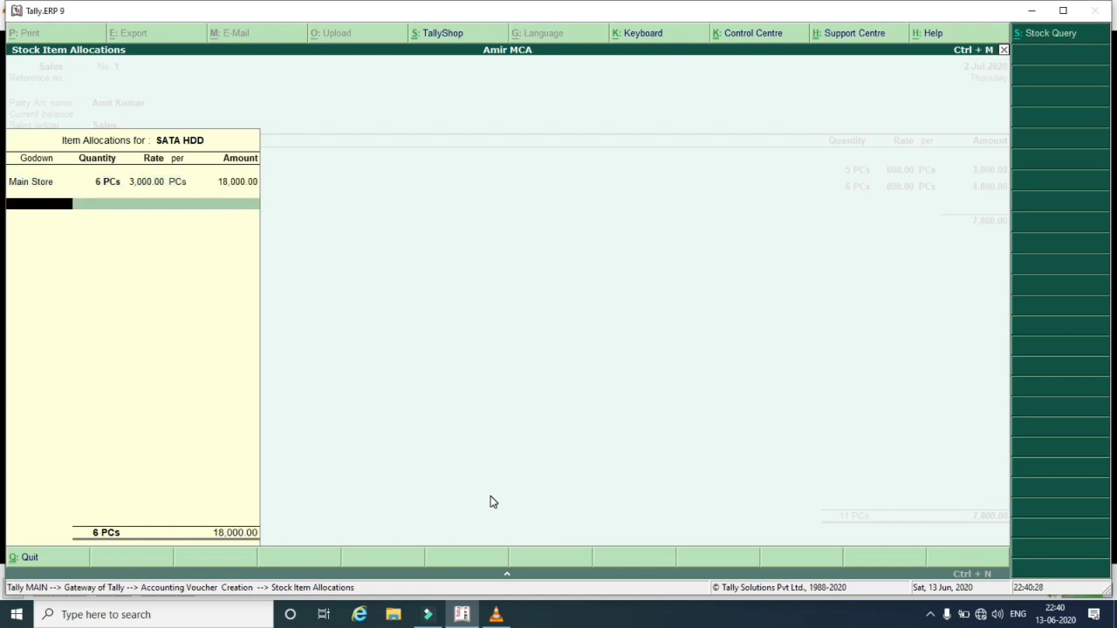
{"action": "key", "text": "Return"}
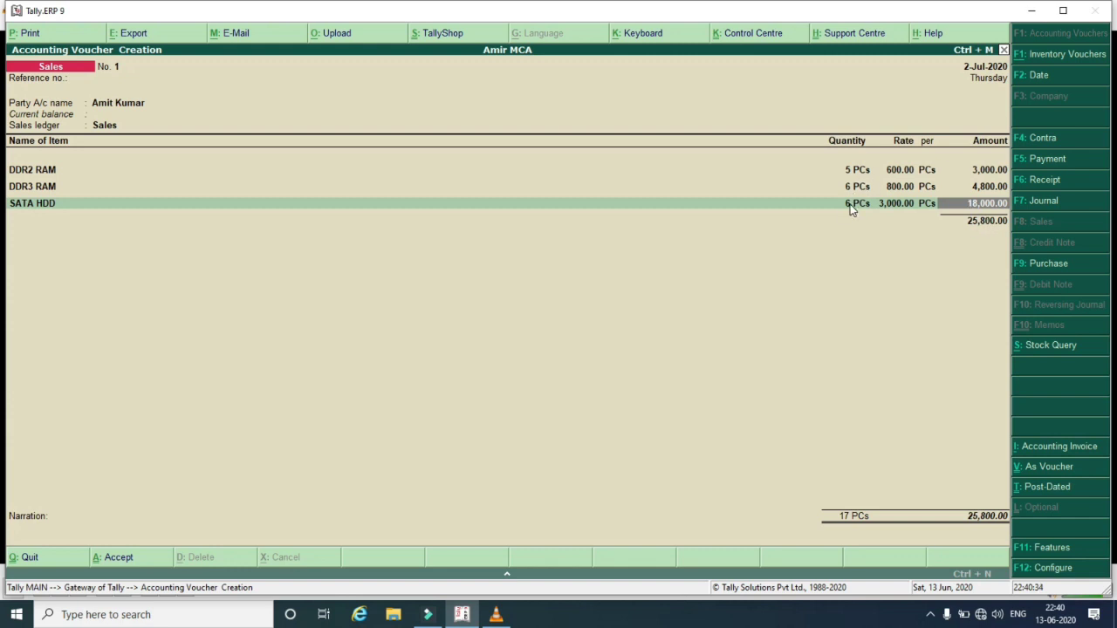
End the item list, save the sales voucher without a narration, and return to the Gateway of Tally
{"action": "key", "text": "Return"}
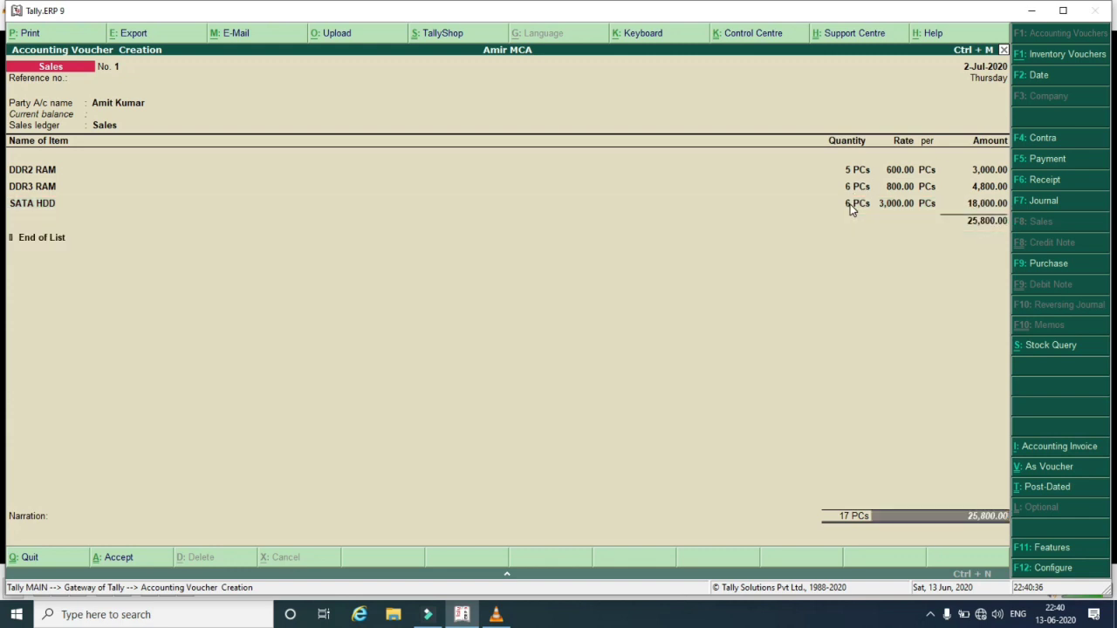
{"action": "key", "text": "Return"}
{"action": "key", "text": "Return"}
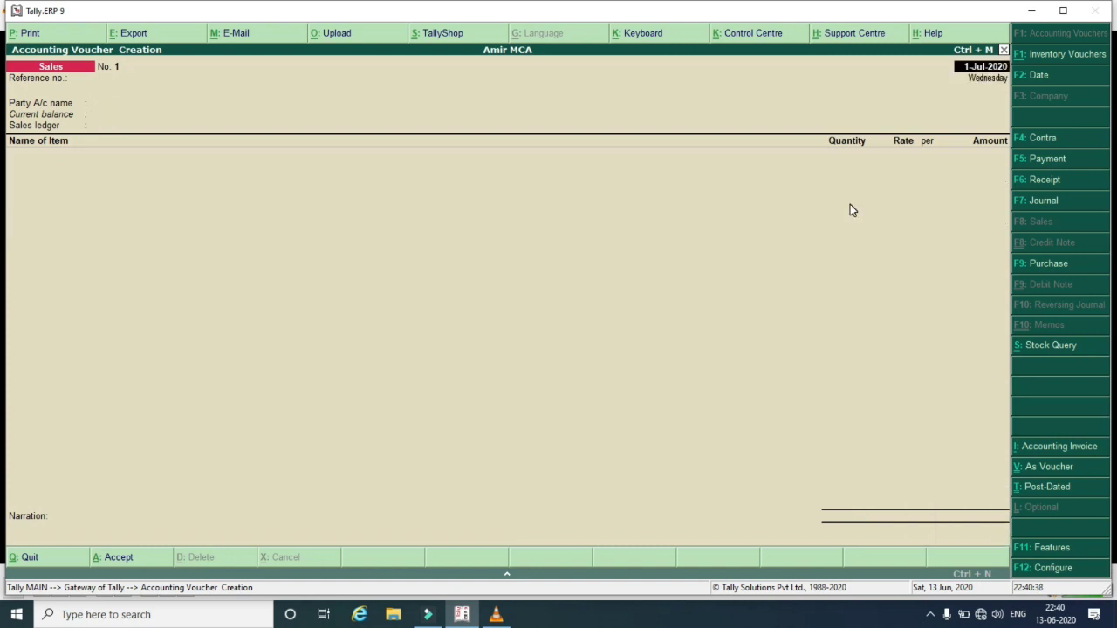
{"action": "key", "text": "Escape"}
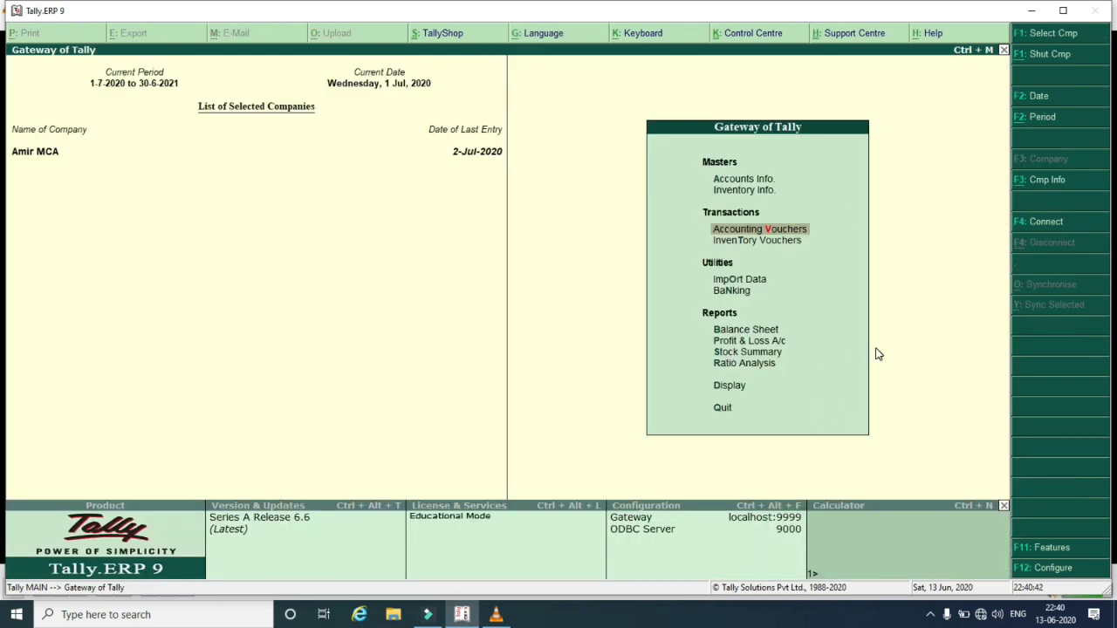
Open the Stock Summary and examine the monthly inward, outward and closing stock of SATA HDD in the HDD group
{"action": "key", "text": "Down"}
{"action": "key", "text": "Down"}
{"action": "key", "text": "Down"}
{"action": "key", "text": "Down"}
{"action": "key", "text": "Down"}
{"action": "key", "text": "Down"}
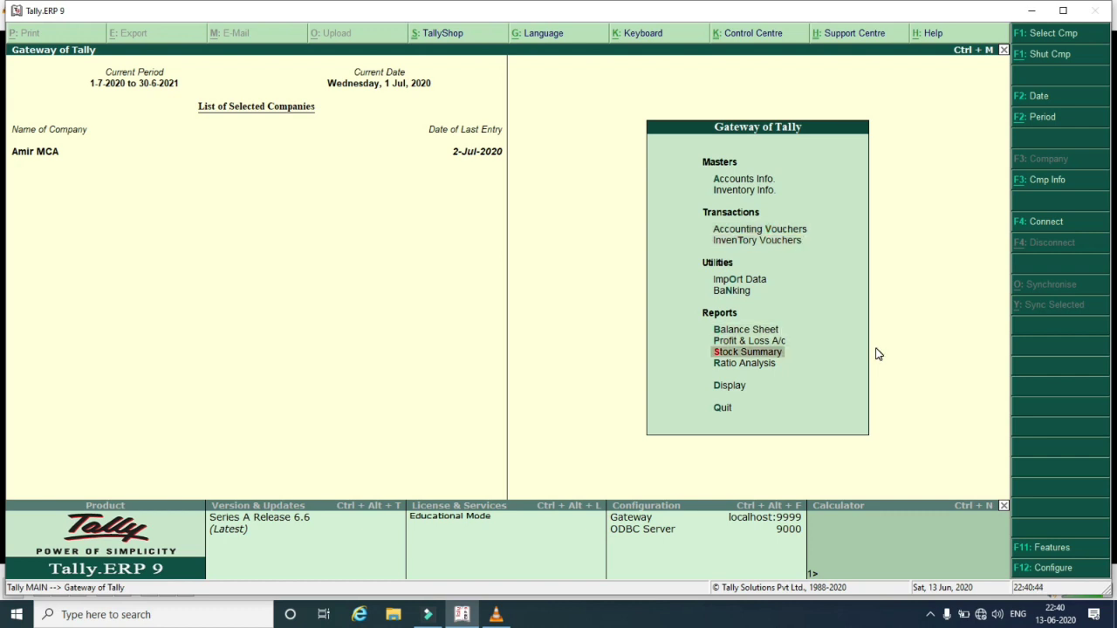
{"action": "key", "text": "Return"}
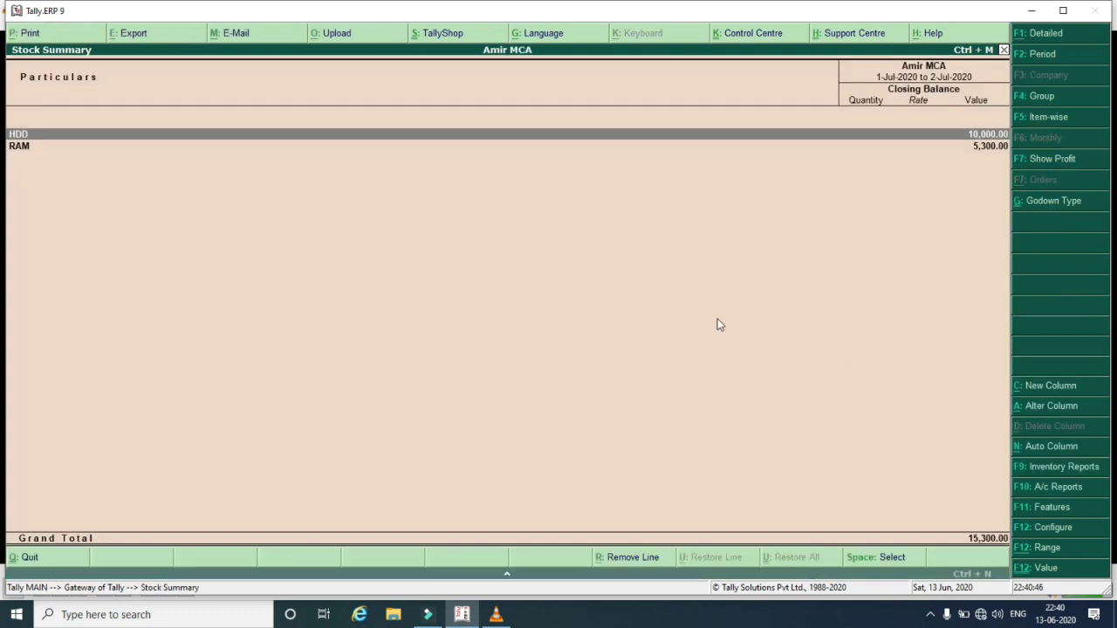
{"action": "left_click", "coordinate": [22, 135]}
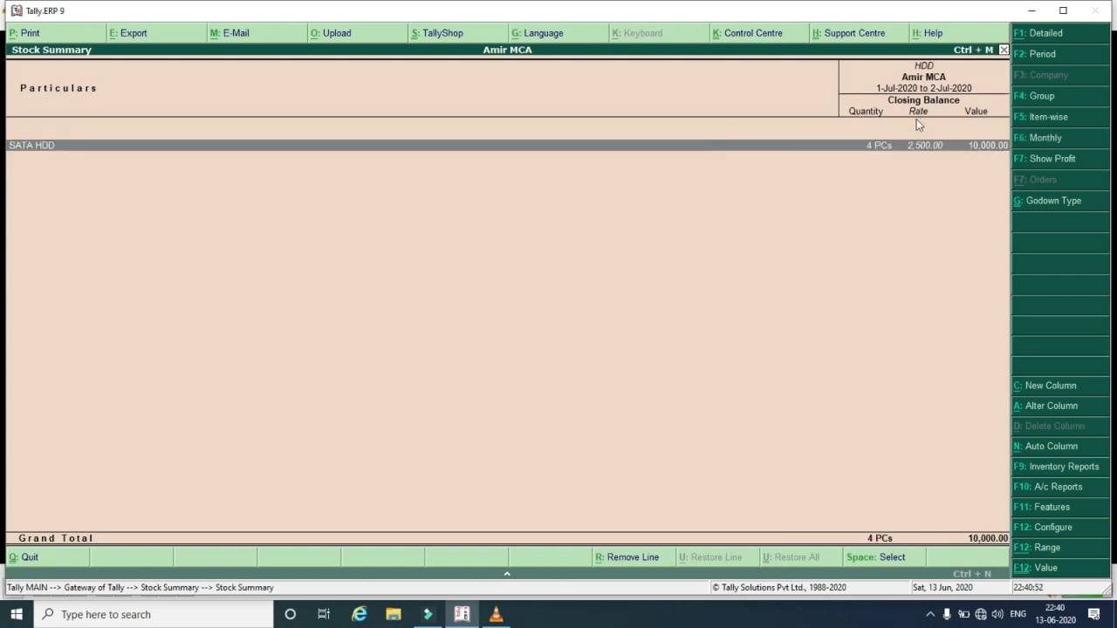
{"action": "left_click", "coordinate": [875, 150]}
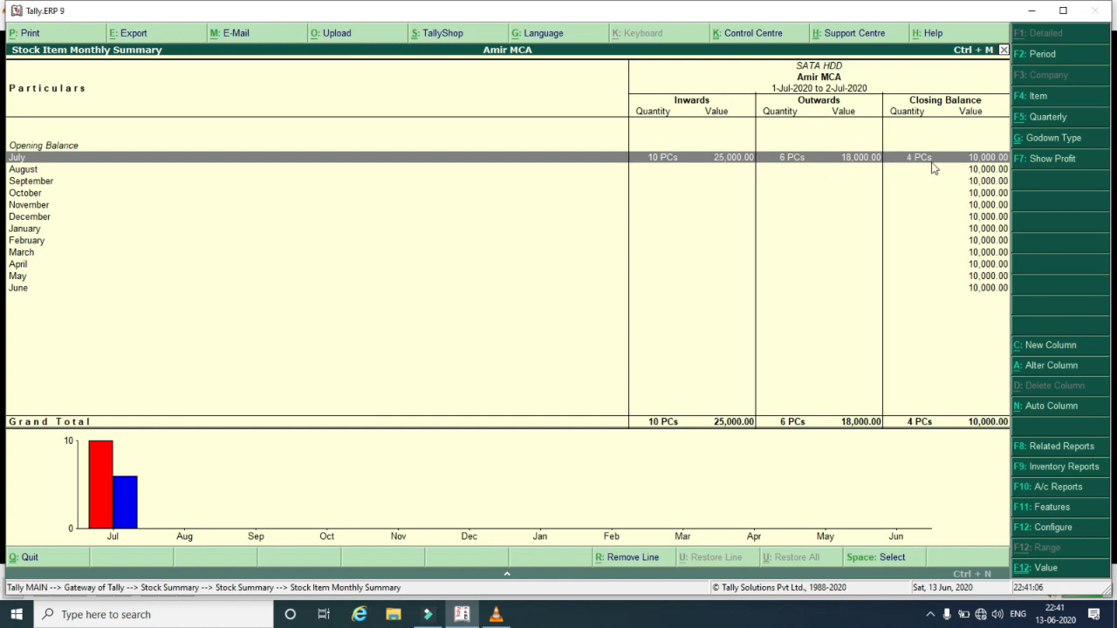
{"action": "key", "text": "Escape"}
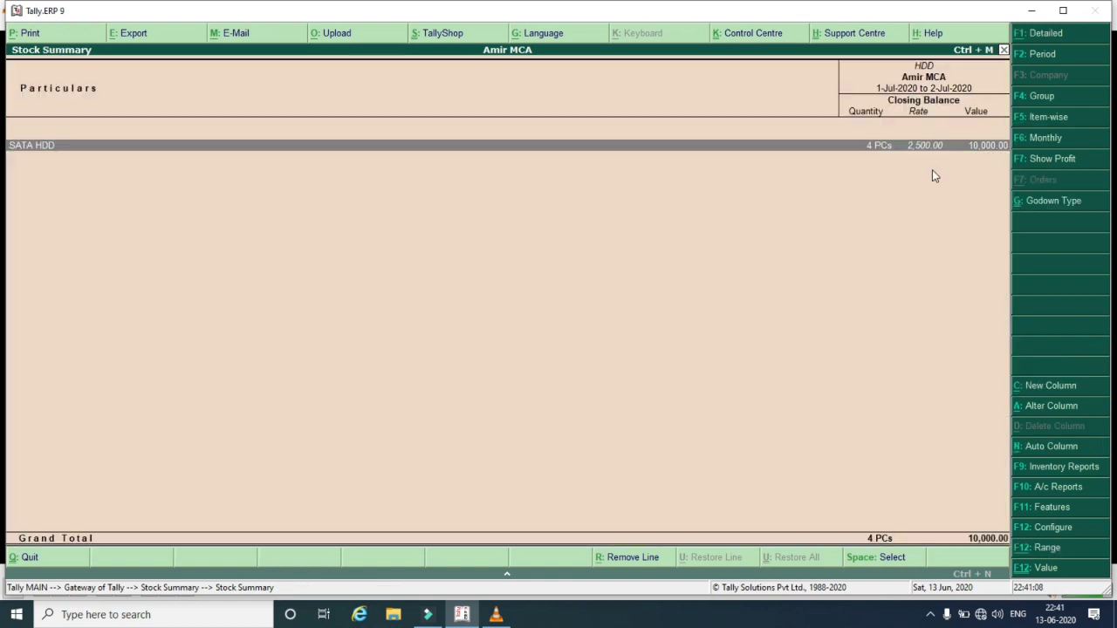
Examine the RAM group's closing stock and DDR2 RAM's monthly summary, and return to the Gateway of Tally
{"action": "key", "text": "Escape"}
{"action": "key", "text": "Down"}
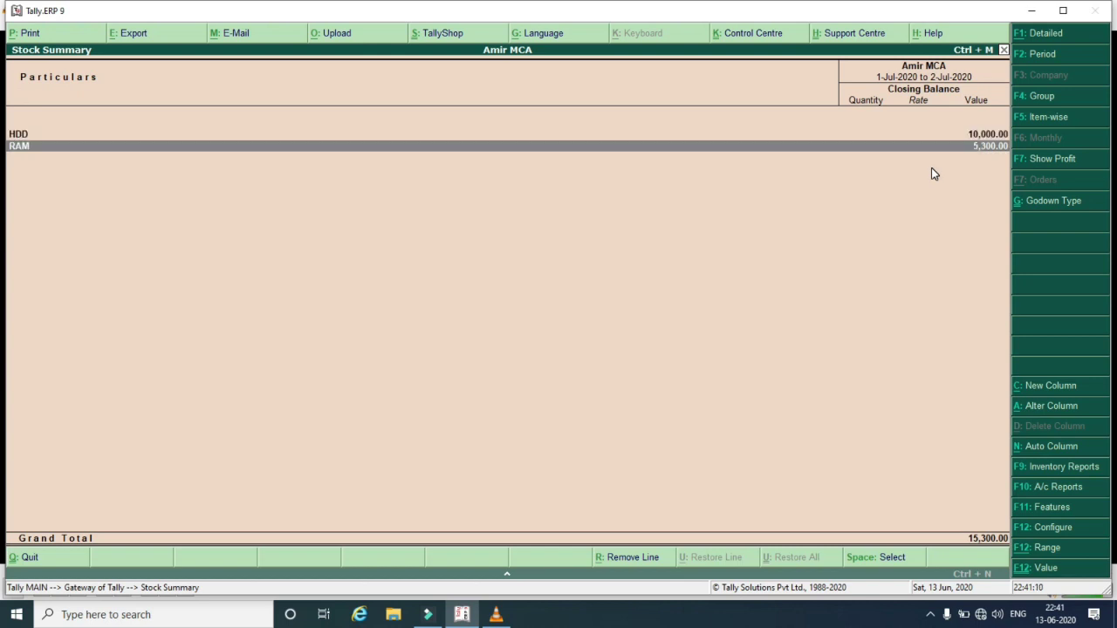
{"action": "key", "text": "Return"}
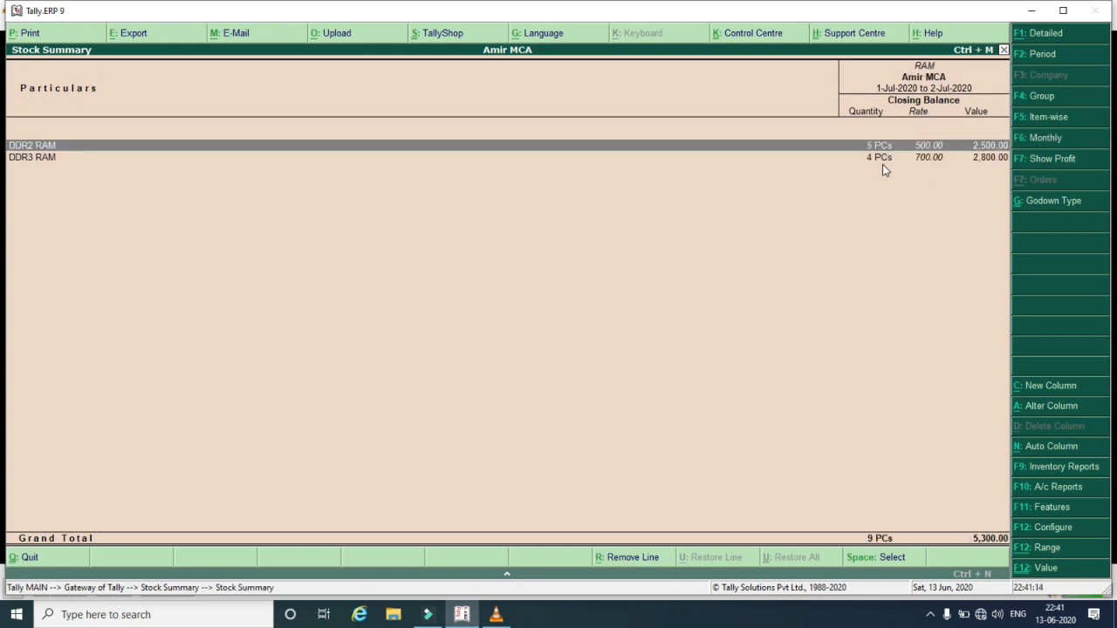
{"action": "key", "text": "Return"}
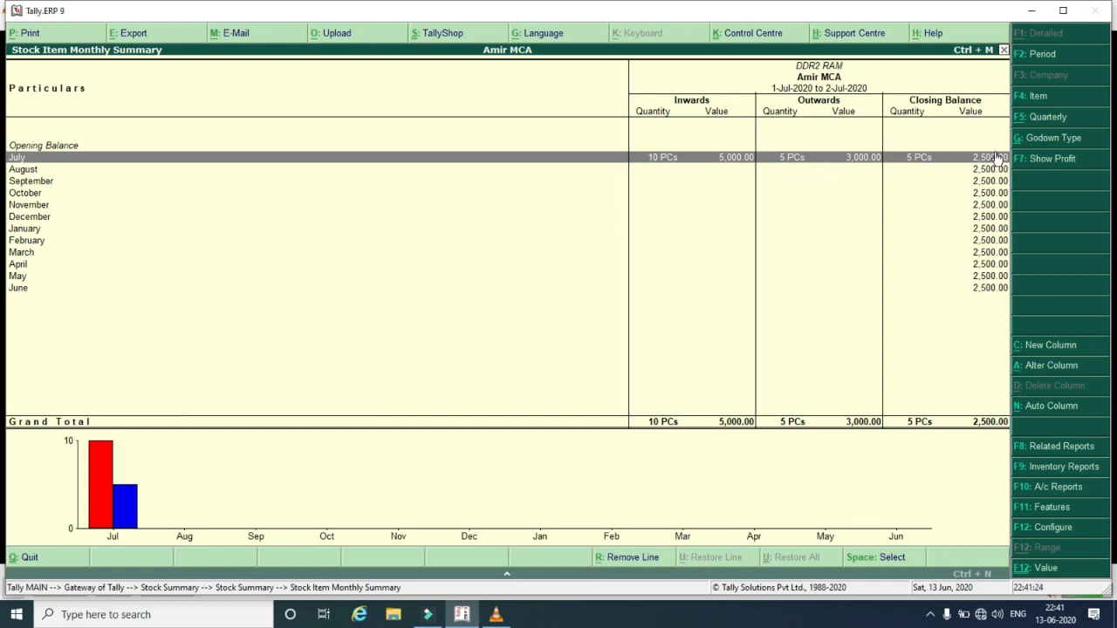
{"action": "key", "text": "Escape"}
{"action": "key", "text": "Escape"}
{"action": "key", "text": "Escape"}
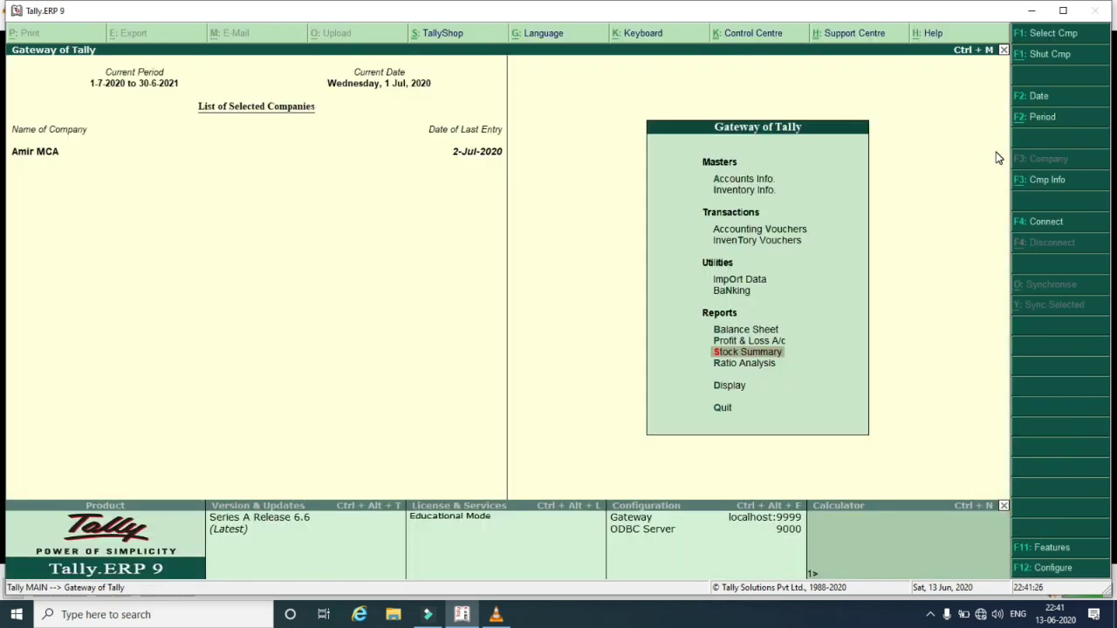
Open the Day Book from the display reports and set its date to 1/7/2020
{"action": "key", "text": "Down"}
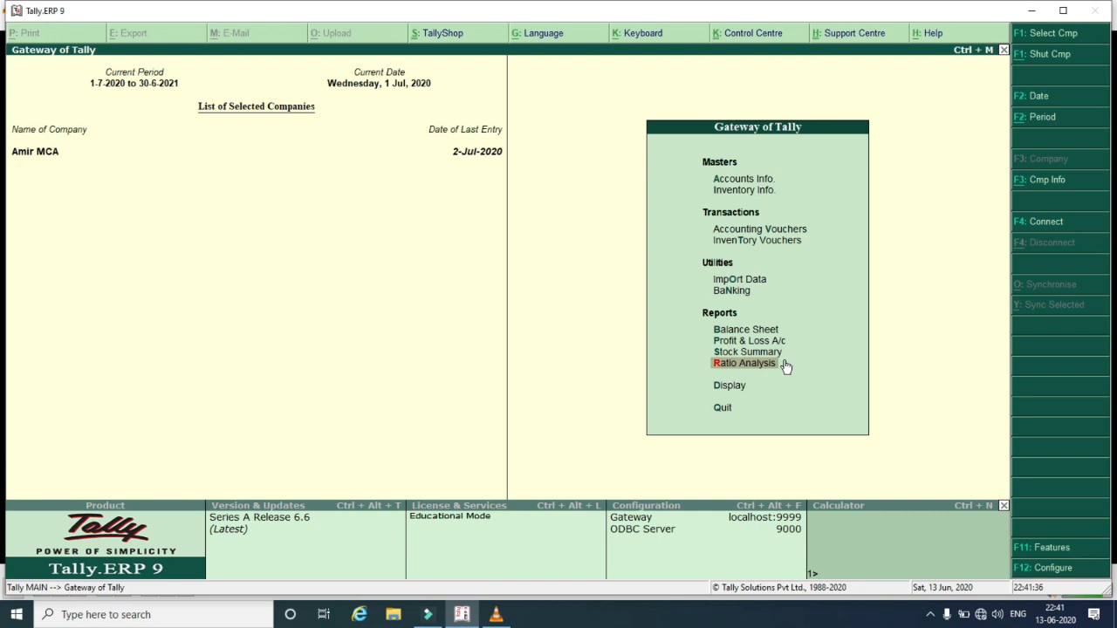
{"action": "key", "text": "Down"}
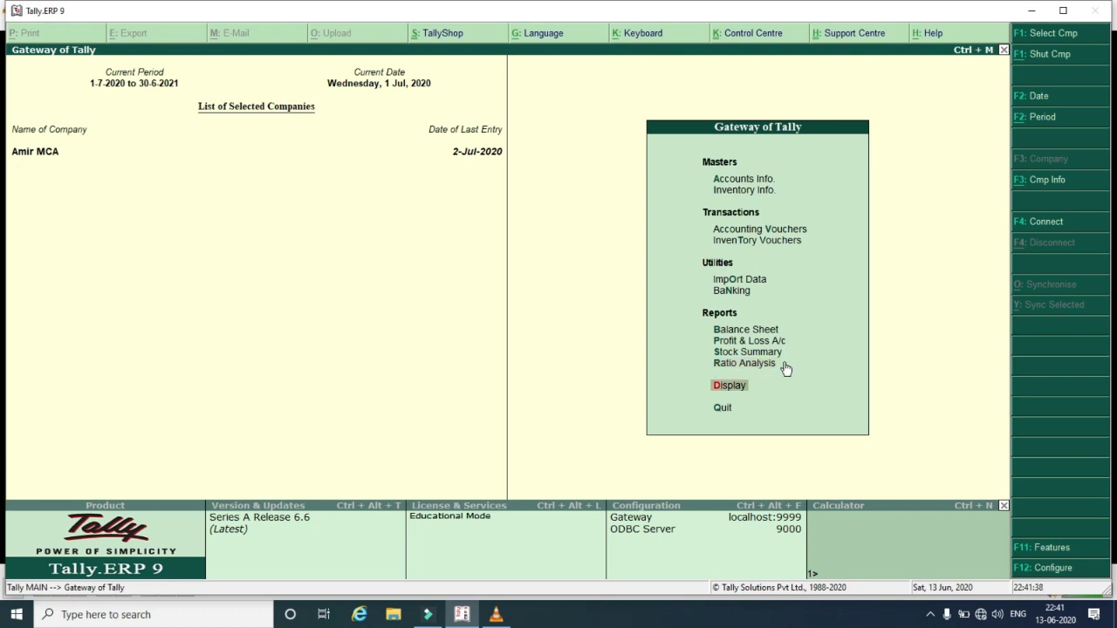
{"action": "key", "text": "Return"}
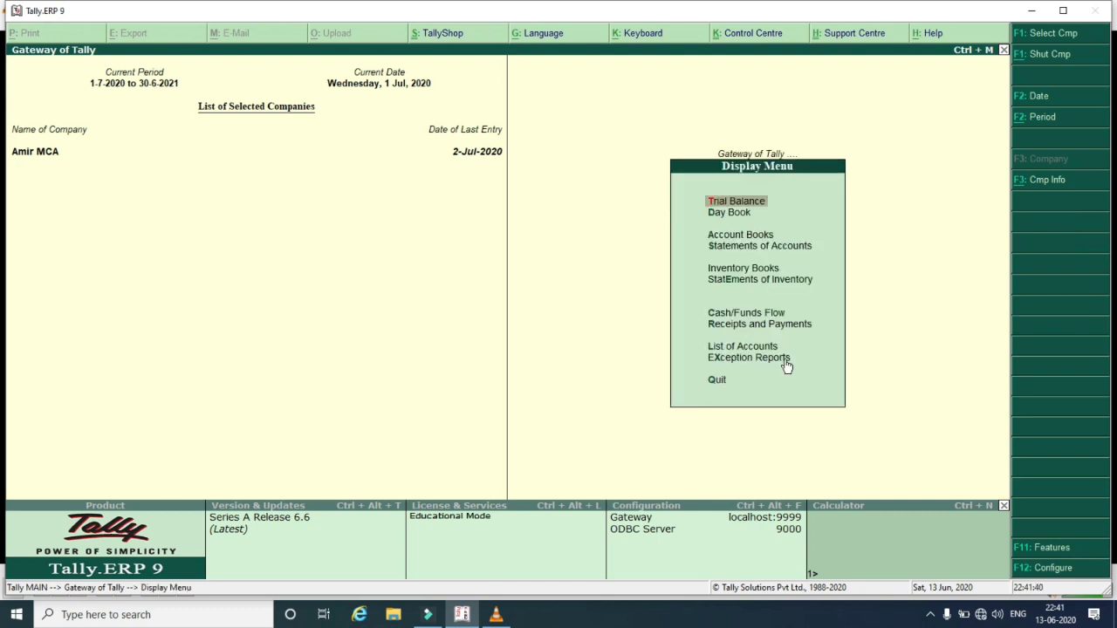
{"action": "key", "text": "Down"}
{"action": "key", "text": "Return"}
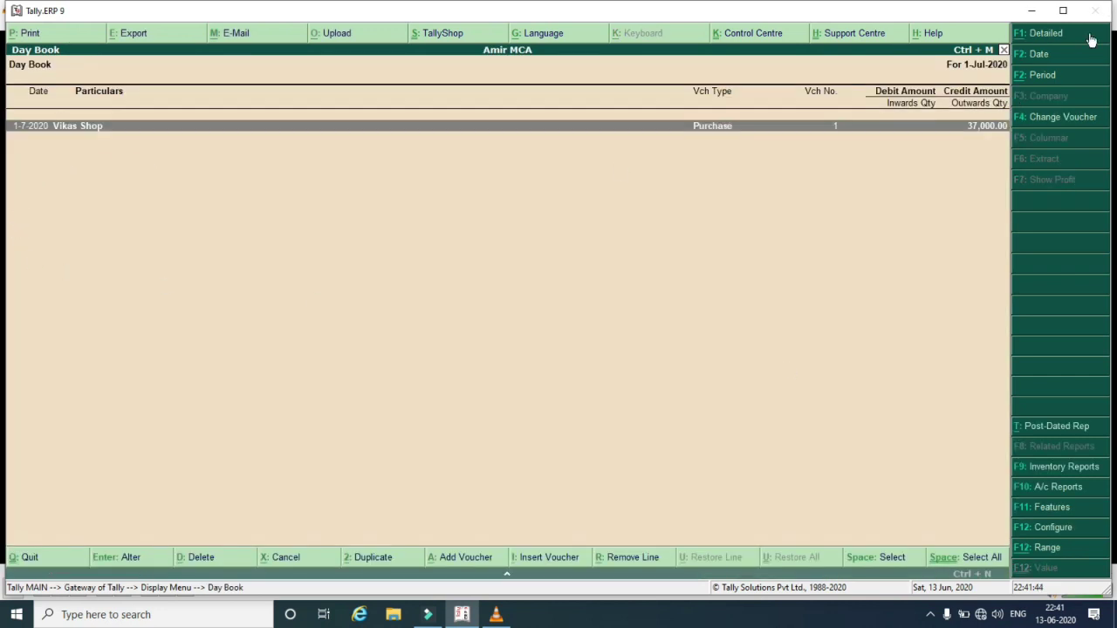
{"action": "left_click", "coordinate": [1034, 56]}
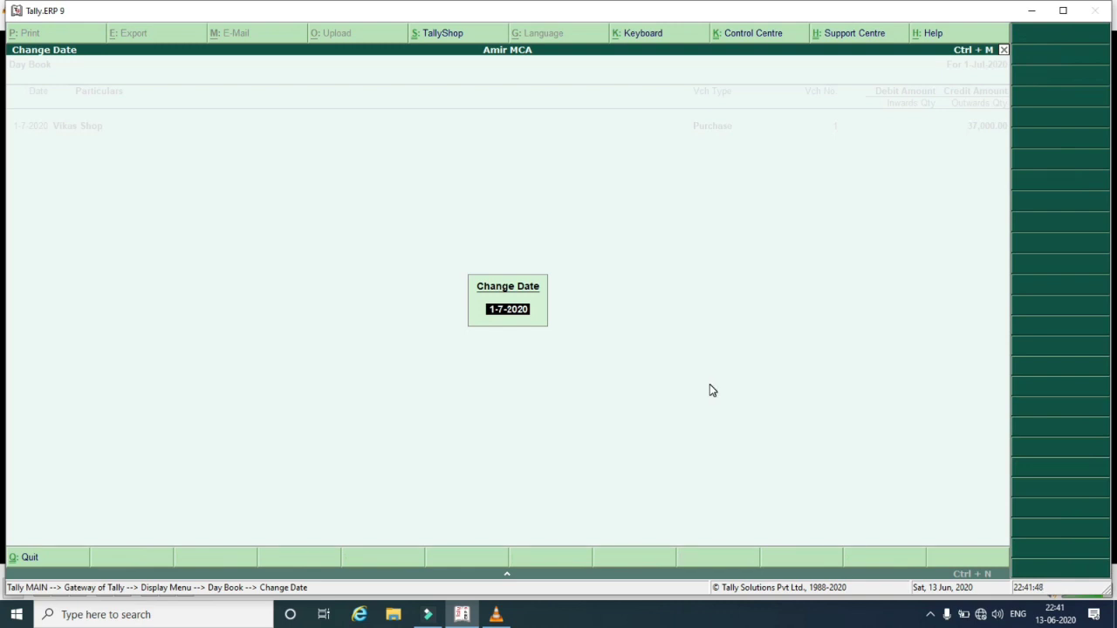
{"action": "type", "text": "1/7/2020"}
{"action": "key", "text": "Return"}
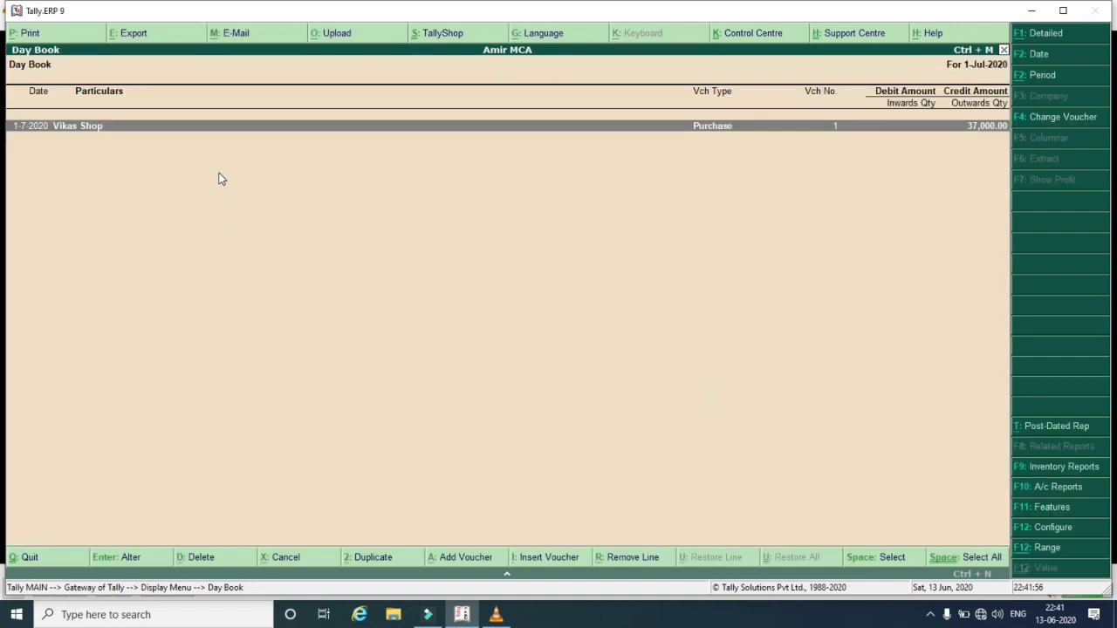
Open the purchase voucher's print settings and select Microsoft Print to PDF as the printer, keeping Portrait orientation
{"action": "key", "text": "Return"}
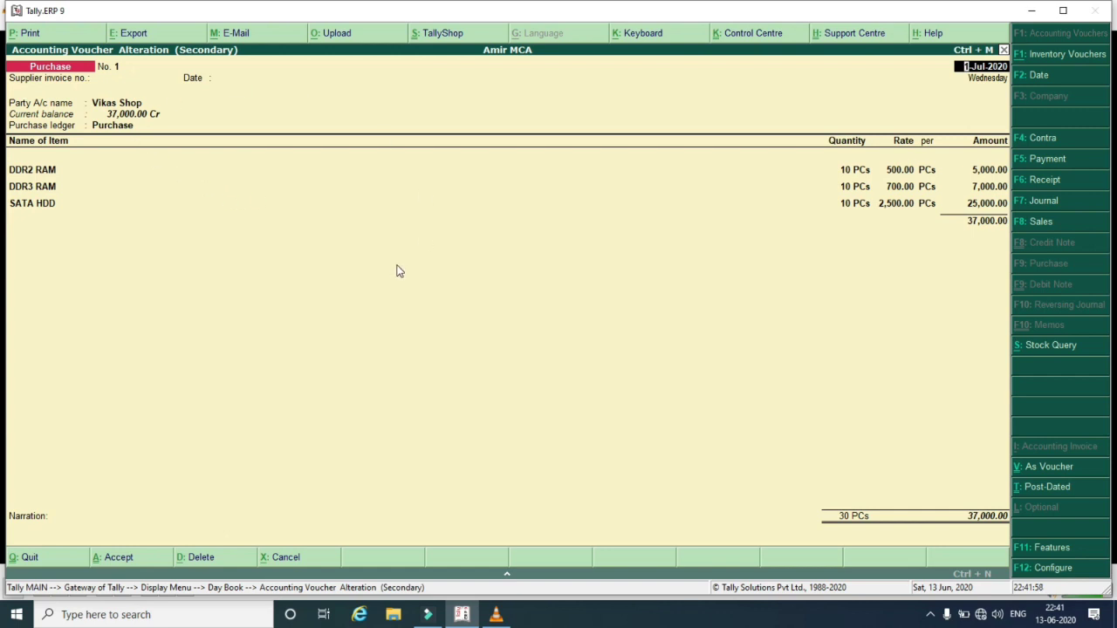
{"action": "key", "text": "alt+p"}
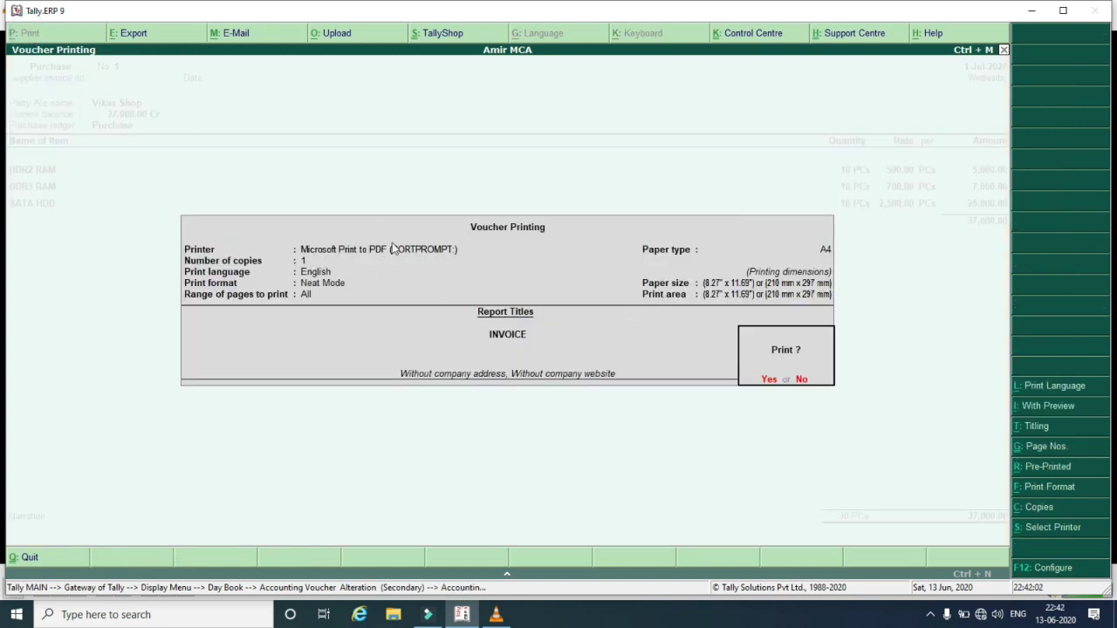
{"action": "left_click", "coordinate": [1049, 538]}
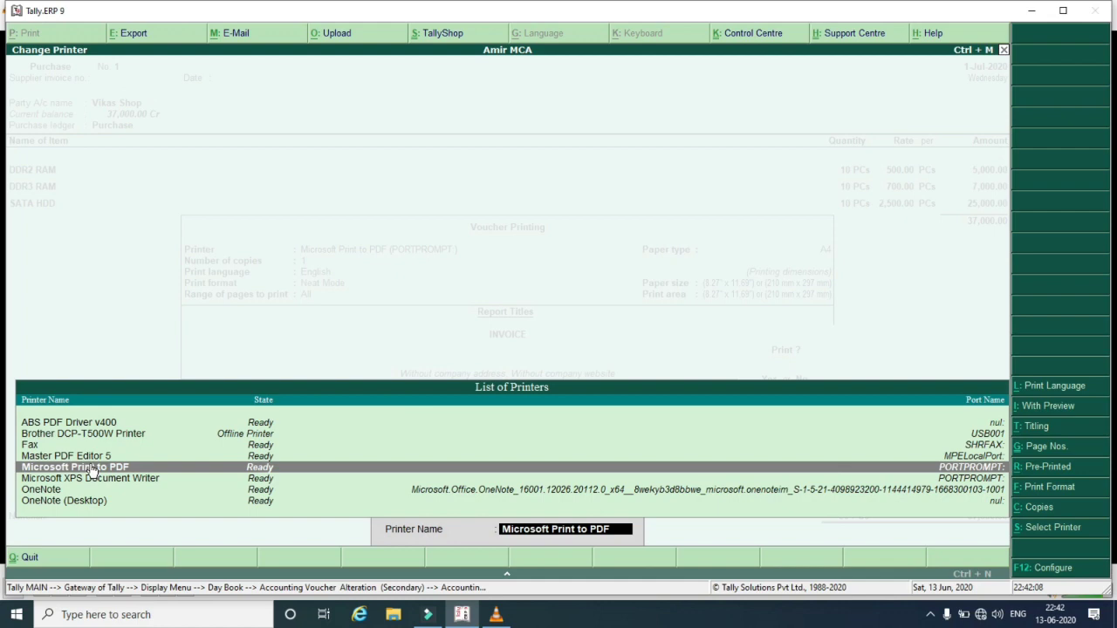
{"action": "left_click", "coordinate": [91, 469]}
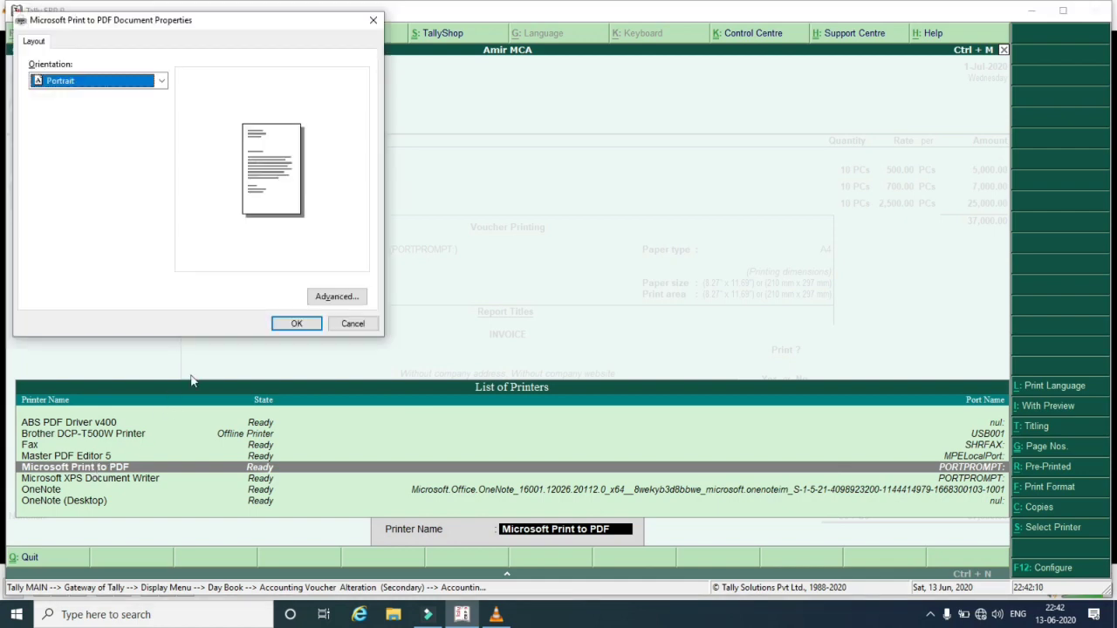
{"action": "left_click", "coordinate": [295, 324]}
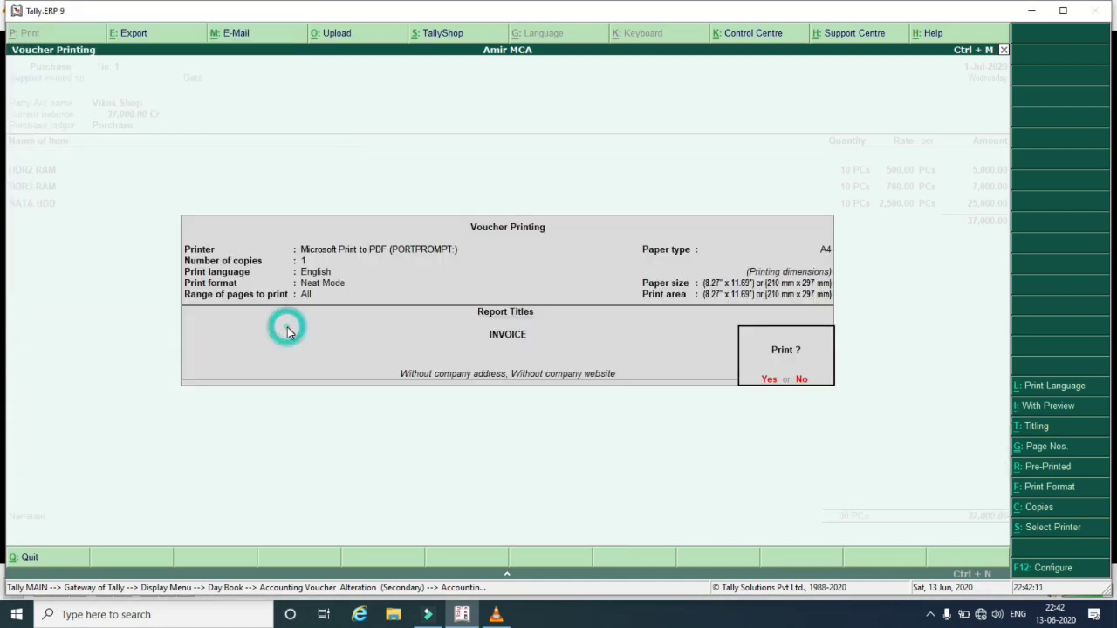
Print the purchase voucher to a PDF on the Desktop named "Purchase invoice"
{"action": "left_click", "coordinate": [769, 379]}
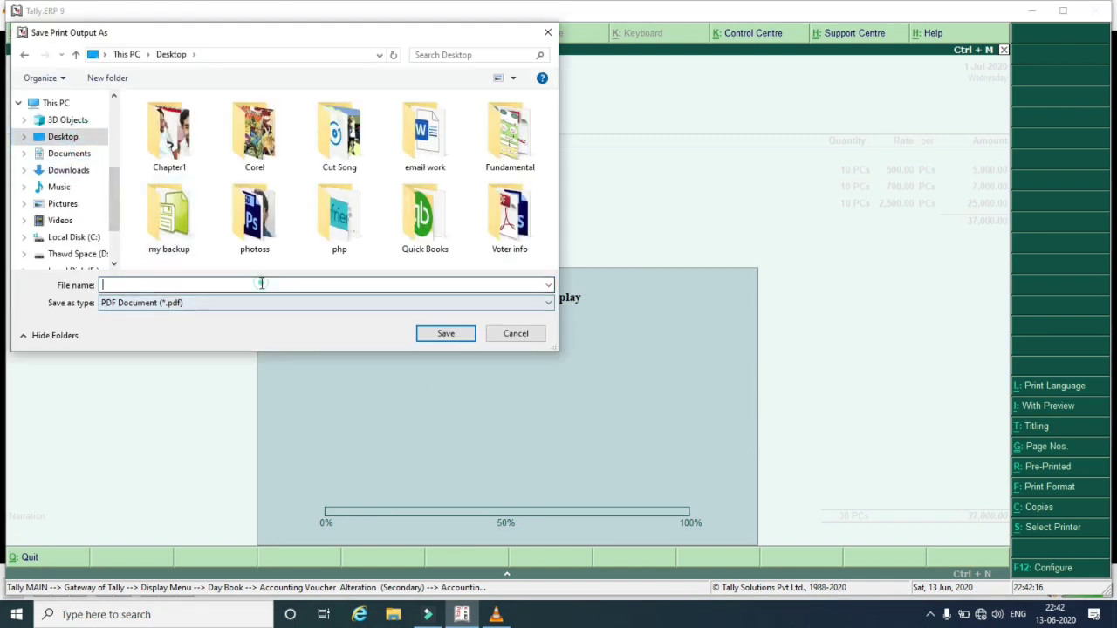
{"action": "type", "text": "Purchase invoice"}
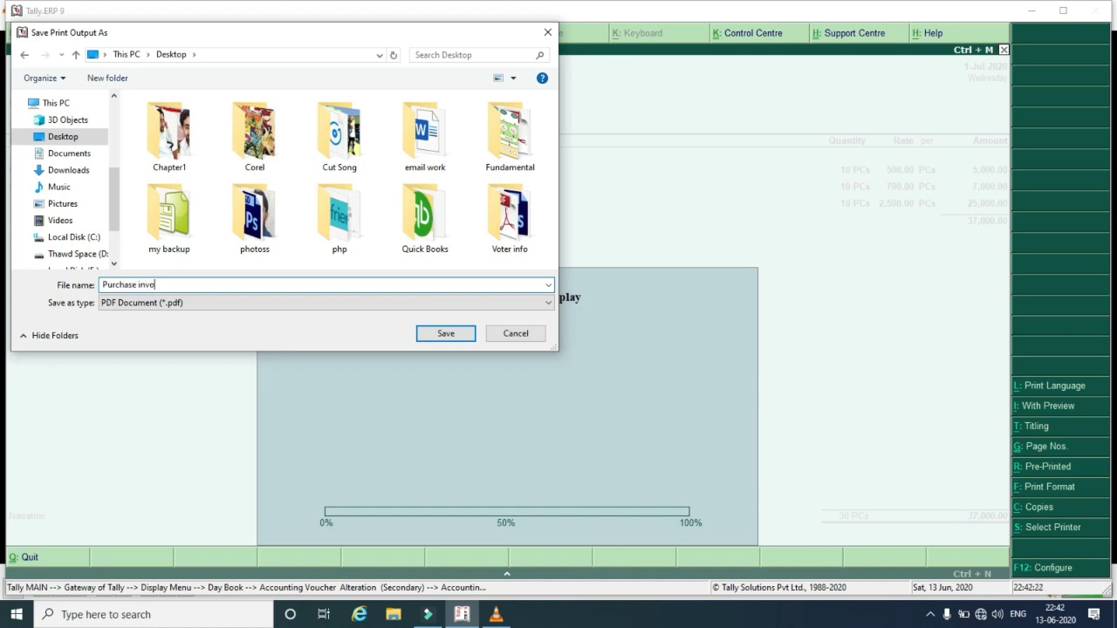
{"action": "left_click", "coordinate": [439, 332]}
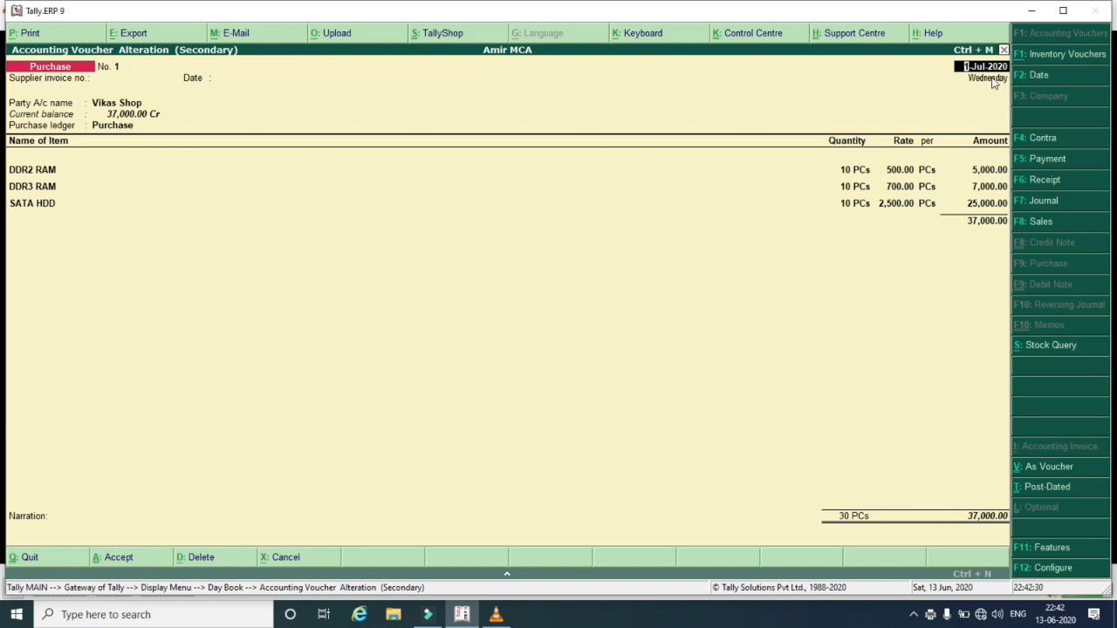
Leave the purchase voucher, set the Day Book date to 2/7/2020 and open that day's sales voucher
{"action": "key", "text": "Escape"}
{"action": "key", "text": "y"}
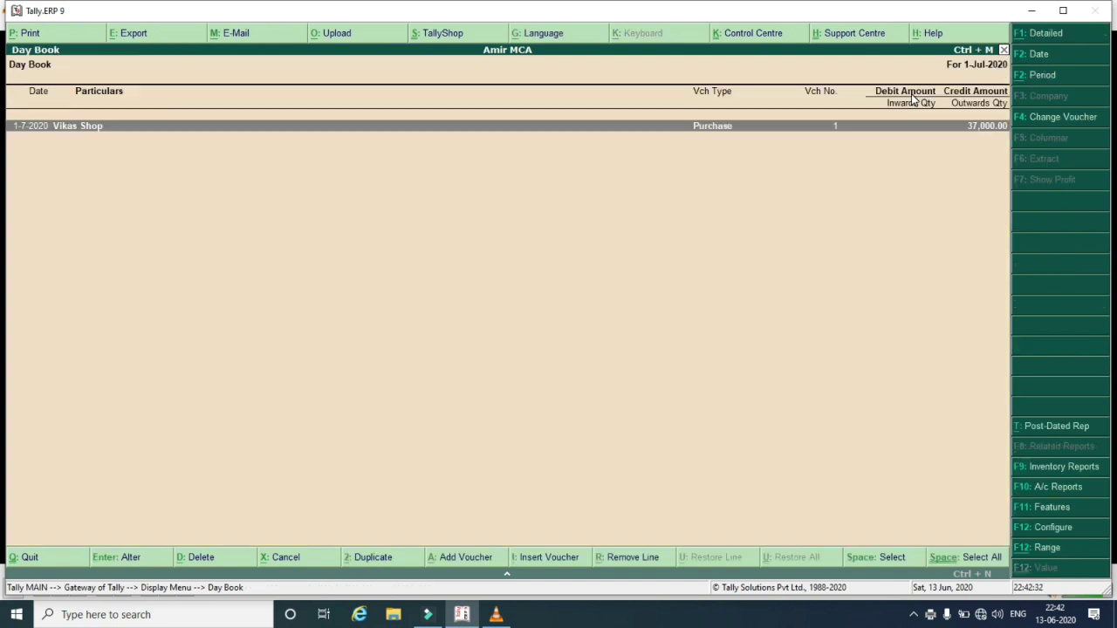
{"action": "left_click", "coordinate": [1032, 62]}
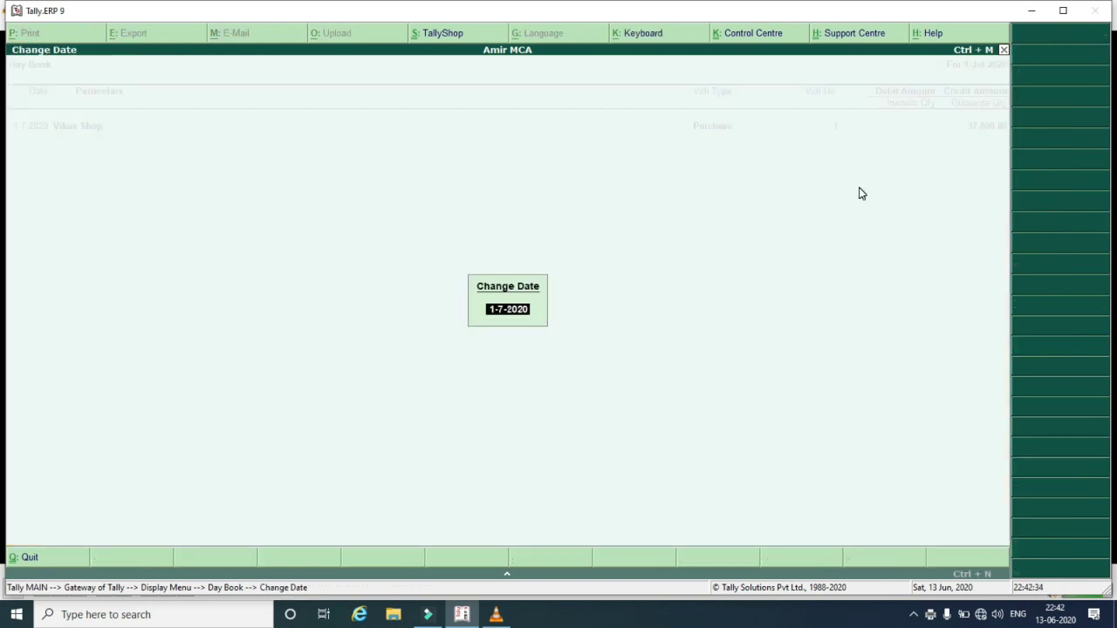
{"action": "type", "text": "2/7/2020"}
{"action": "key", "text": "Return"}
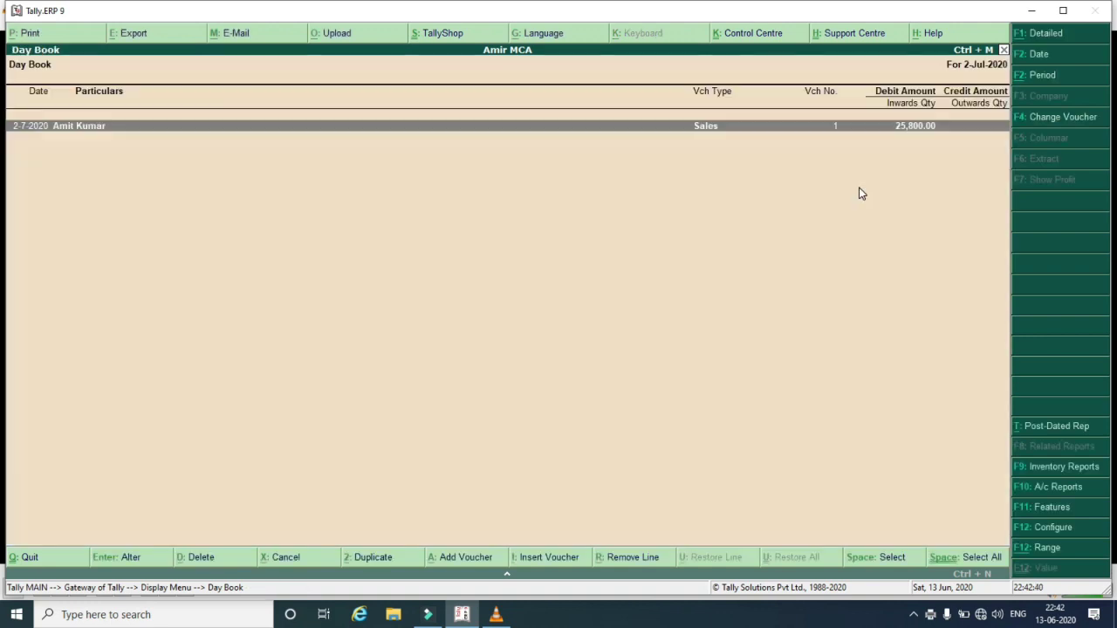
{"action": "key", "text": "Return"}
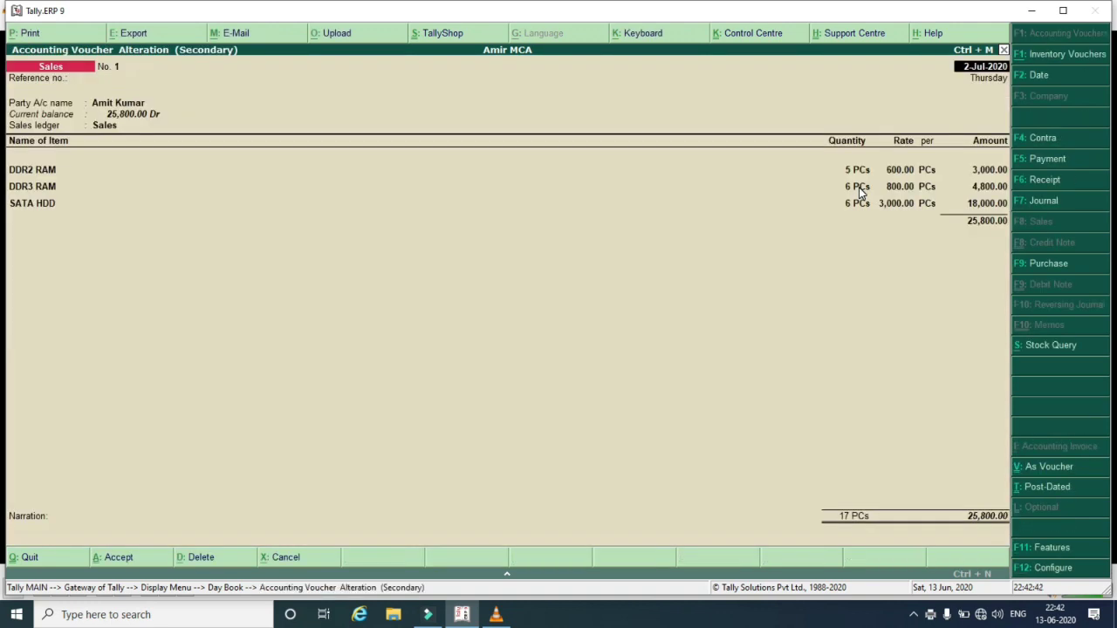
Print the sales voucher to a PDF on the Desktop named "Sales invoice"
{"action": "left_click", "coordinate": [86, 32]}
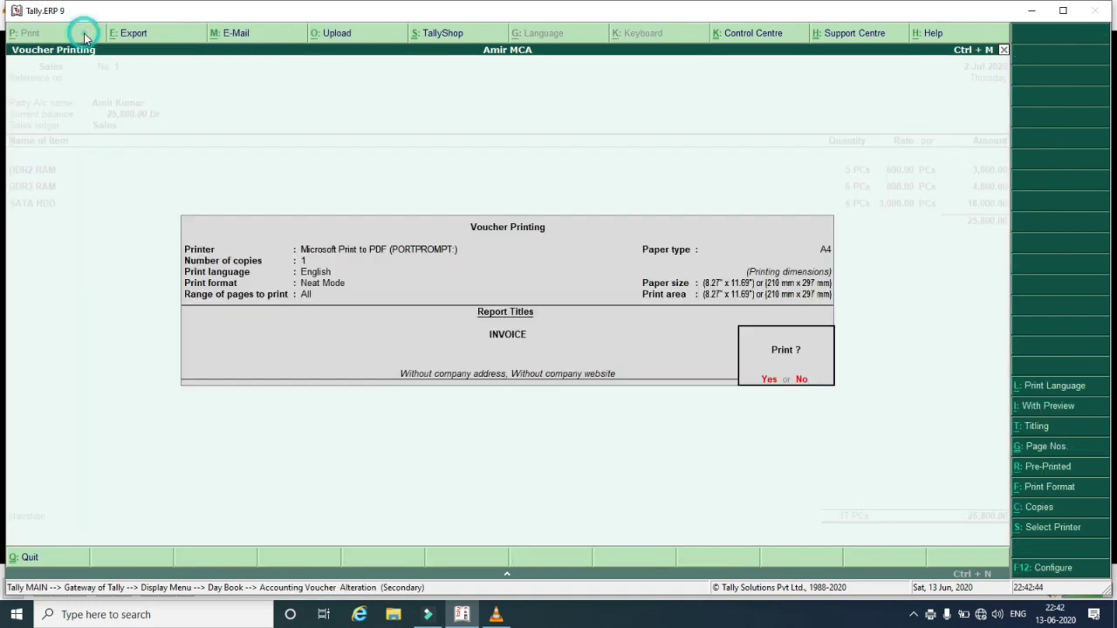
{"action": "left_click", "coordinate": [771, 379]}
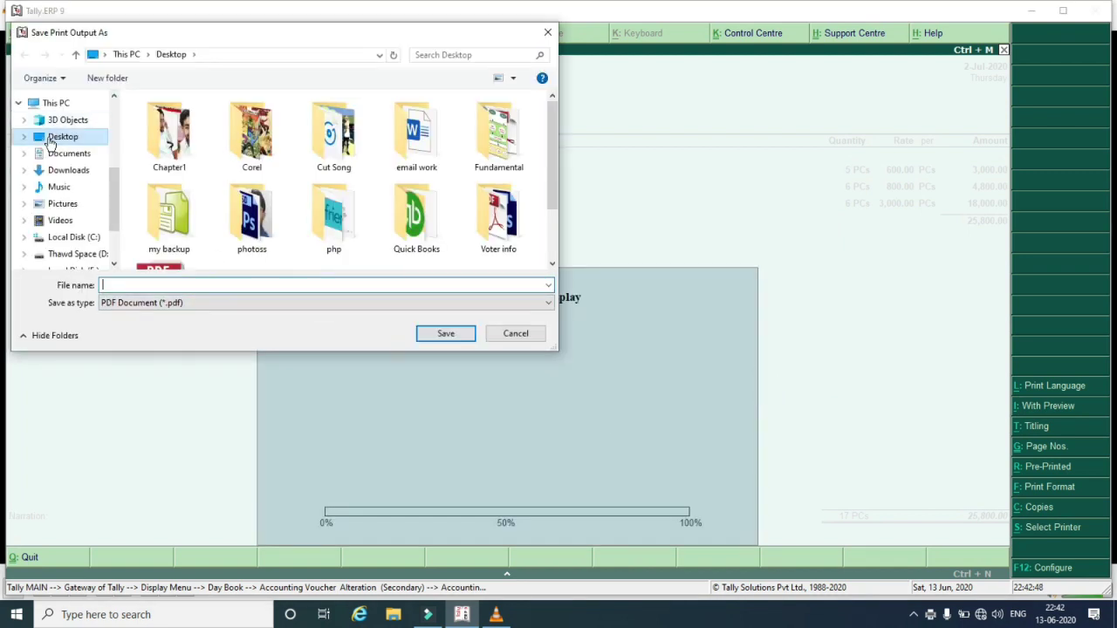
{"action": "left_click", "coordinate": [55, 136]}
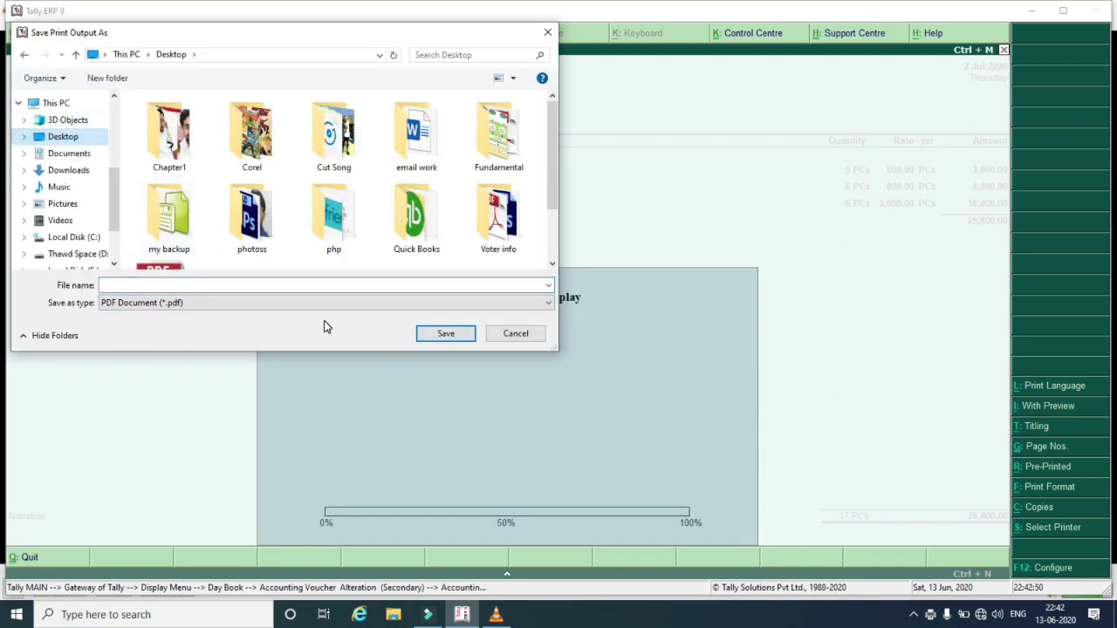
{"action": "left_click", "coordinate": [243, 284]}
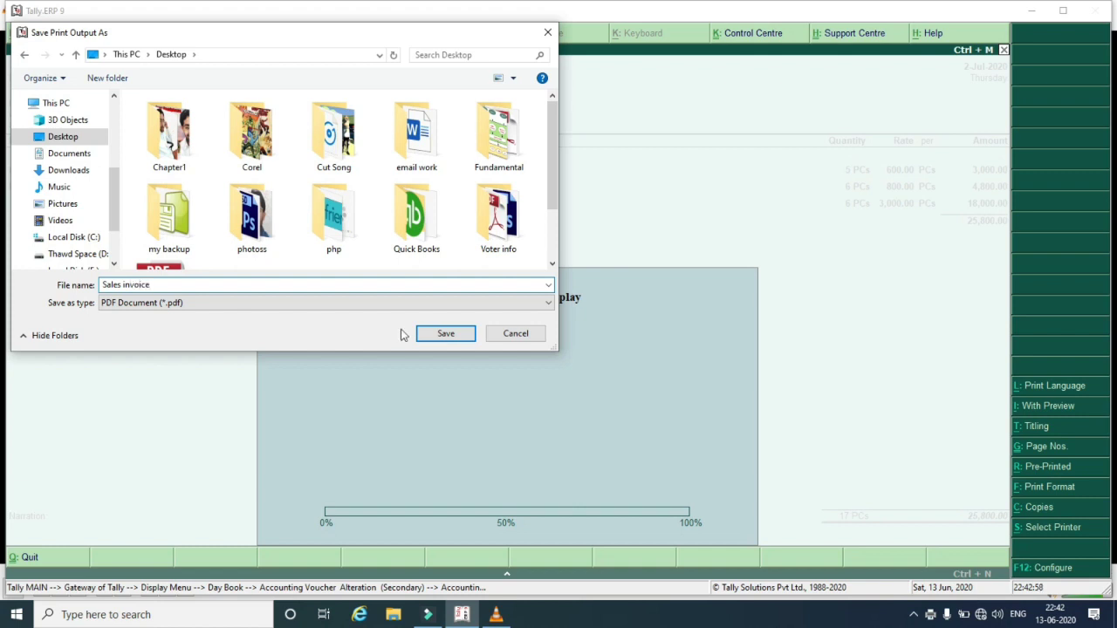
{"action": "left_click", "coordinate": [463, 335]}
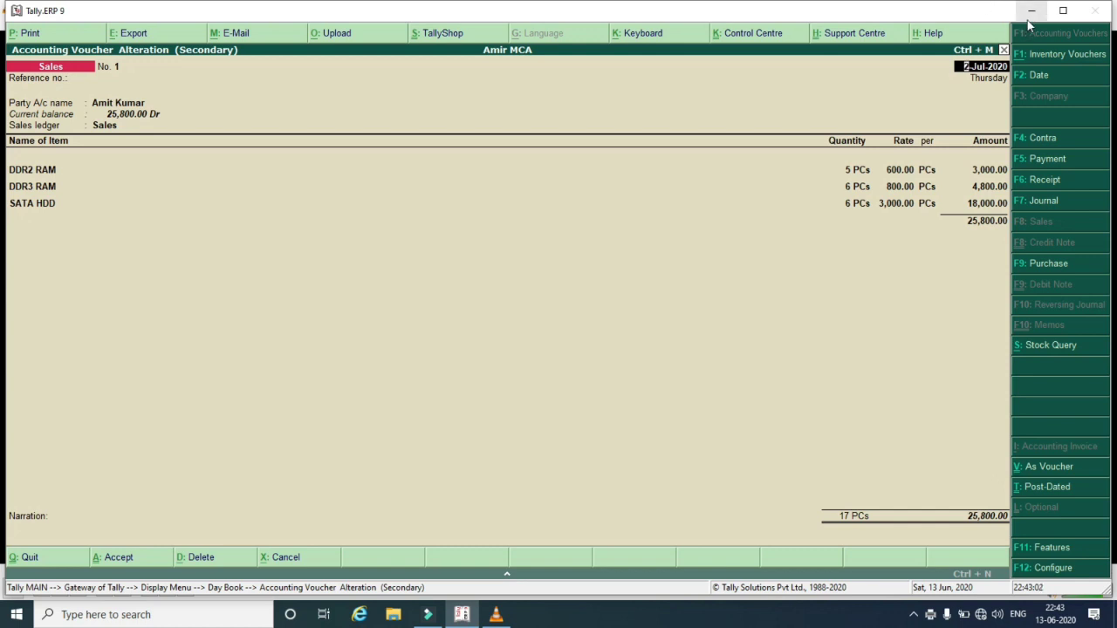
Leave the sales voucher and the Day Book, quit Tally.ERP 9, and close the VLC video
{"action": "key", "text": "Escape"}
{"action": "key", "text": "Return"}
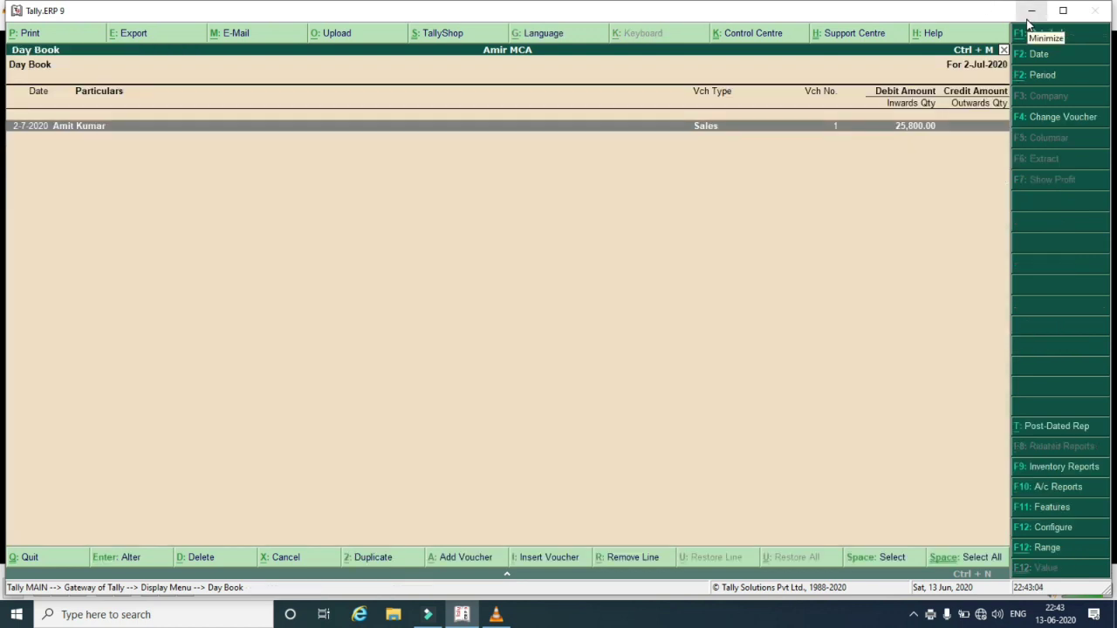
{"action": "key", "text": "Escape"}
{"action": "key", "text": "Escape"}
{"action": "key", "text": "Escape"}
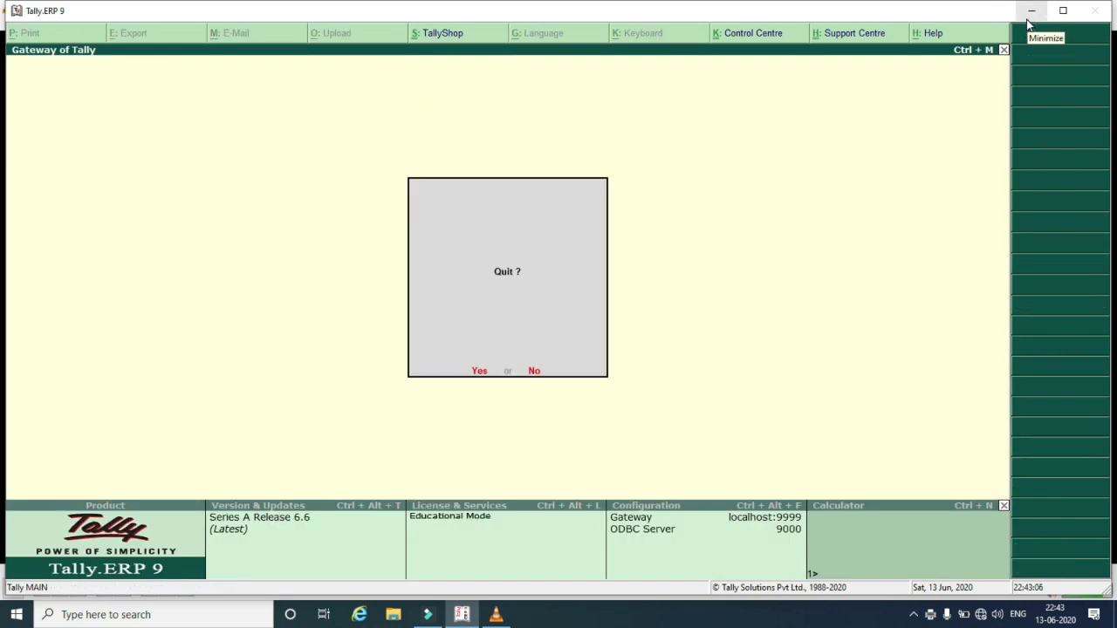
{"action": "key", "text": "Return"}
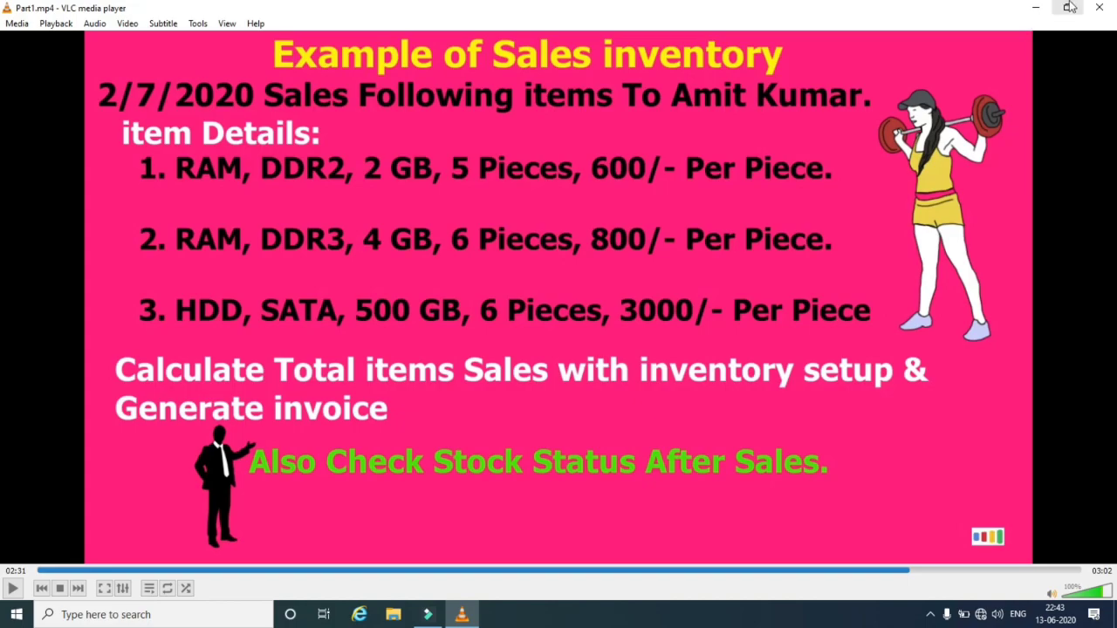
{"action": "left_click", "coordinate": [1098, 7]}
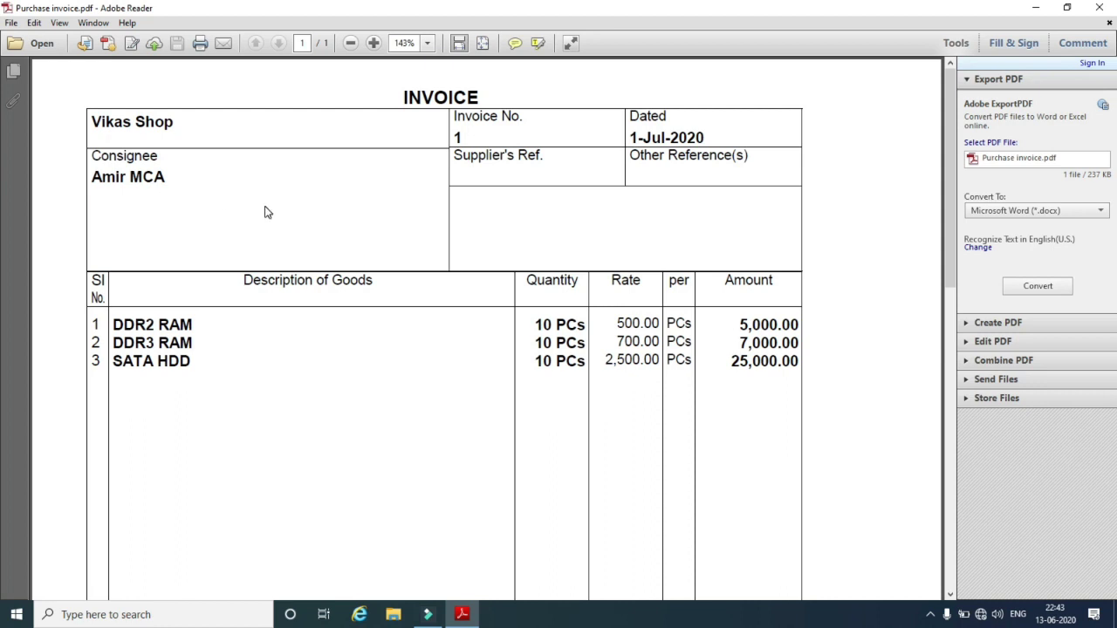
Examine the items, total and signatory block of Purchase invoice.pdf in Adobe Reader, and close it
{"action": "scroll", "coordinate": [265, 213], "scroll_direction": "down", "scroll_amount": 2}
{"action": "scroll", "coordinate": [585, 288], "scroll_direction": "down", "scroll_amount": 8}
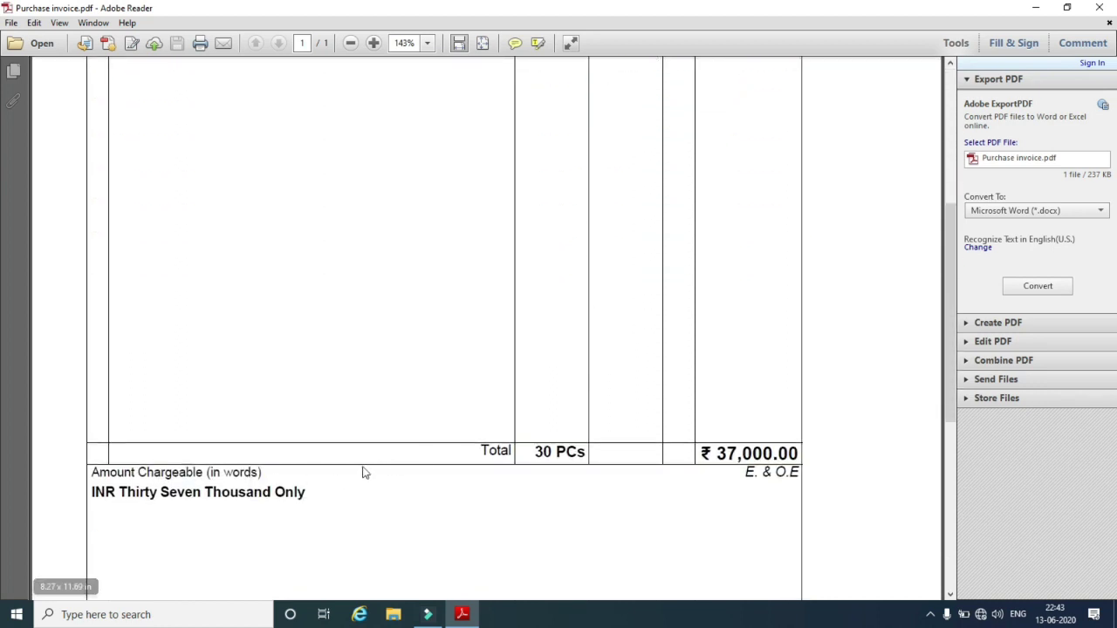
{"action": "scroll", "coordinate": [843, 431], "scroll_direction": "down", "scroll_amount": 6}
{"action": "scroll", "coordinate": [500, 498], "scroll_direction": "down", "scroll_amount": 2}
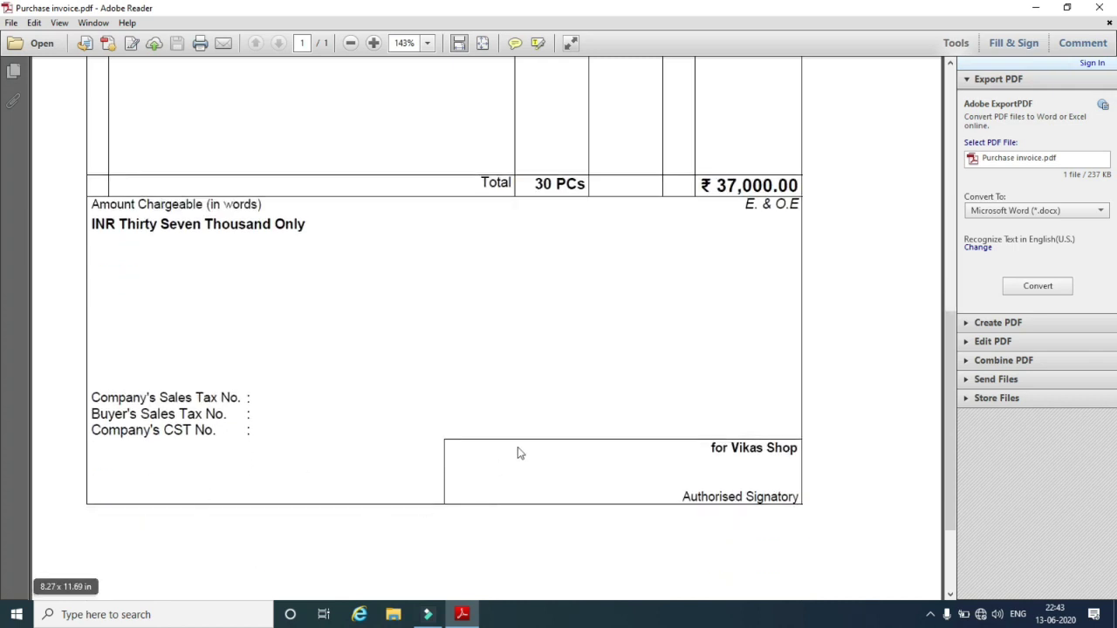
{"action": "left_click", "coordinate": [1100, 7]}
Open Sales invoice.pdf from the Desktop and examine its buyer details, items, total and declaration
{"action": "double_click", "coordinate": [346, 322]}
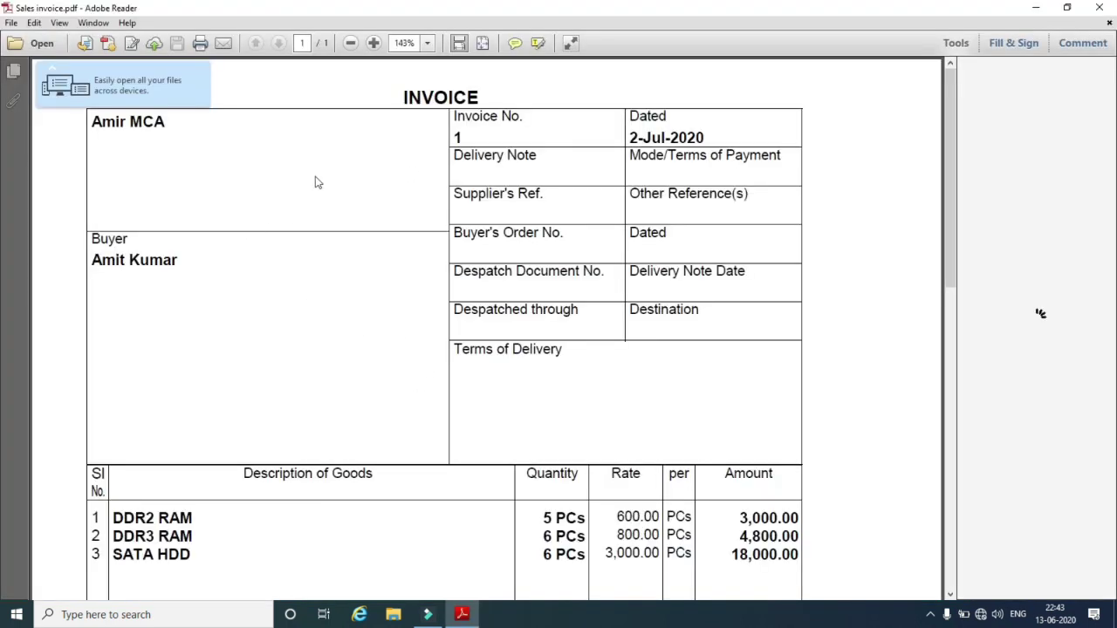
{"action": "left_click", "coordinate": [51, 67]}
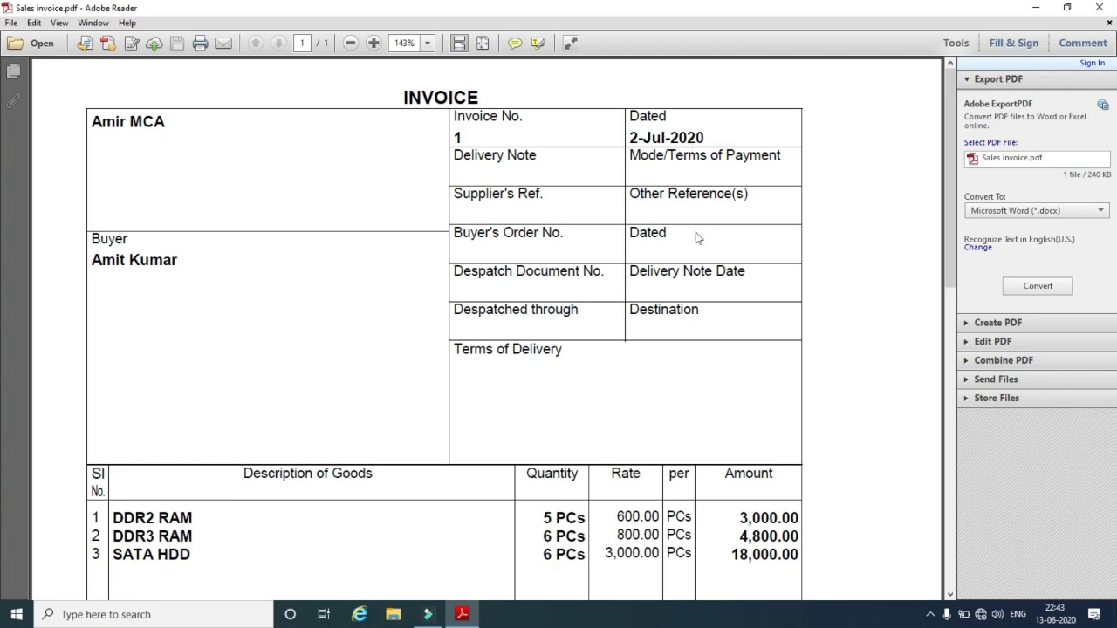
{"action": "scroll", "coordinate": [518, 366], "scroll_direction": "down", "scroll_amount": 3}
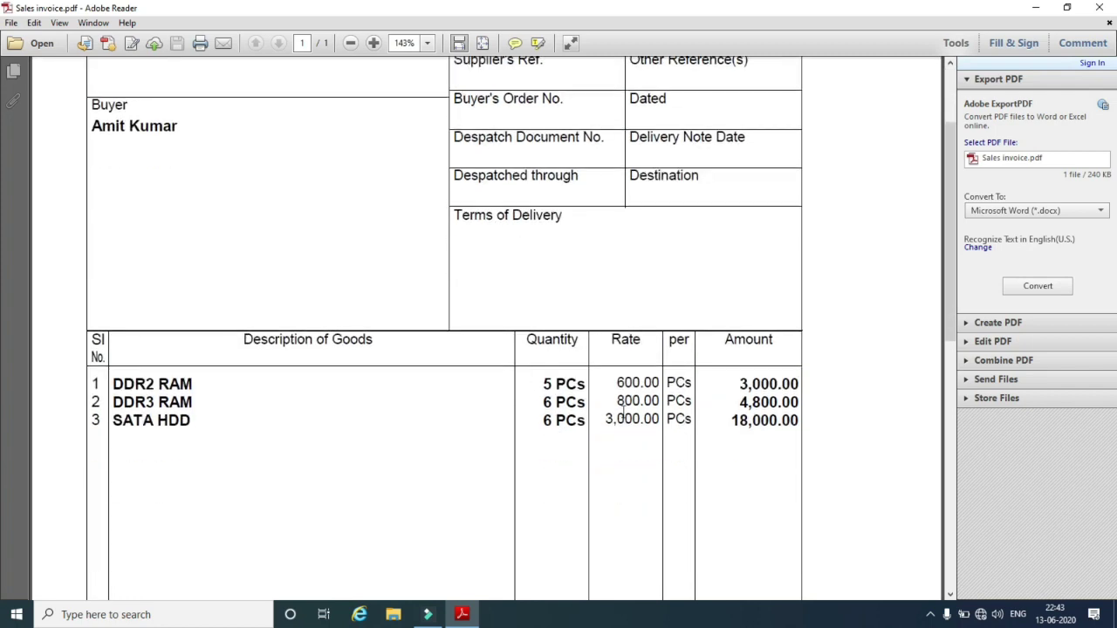
{"action": "scroll", "coordinate": [506, 417], "scroll_direction": "down", "scroll_amount": 4}
{"action": "scroll", "coordinate": [508, 408], "scroll_direction": "down", "scroll_amount": 3}
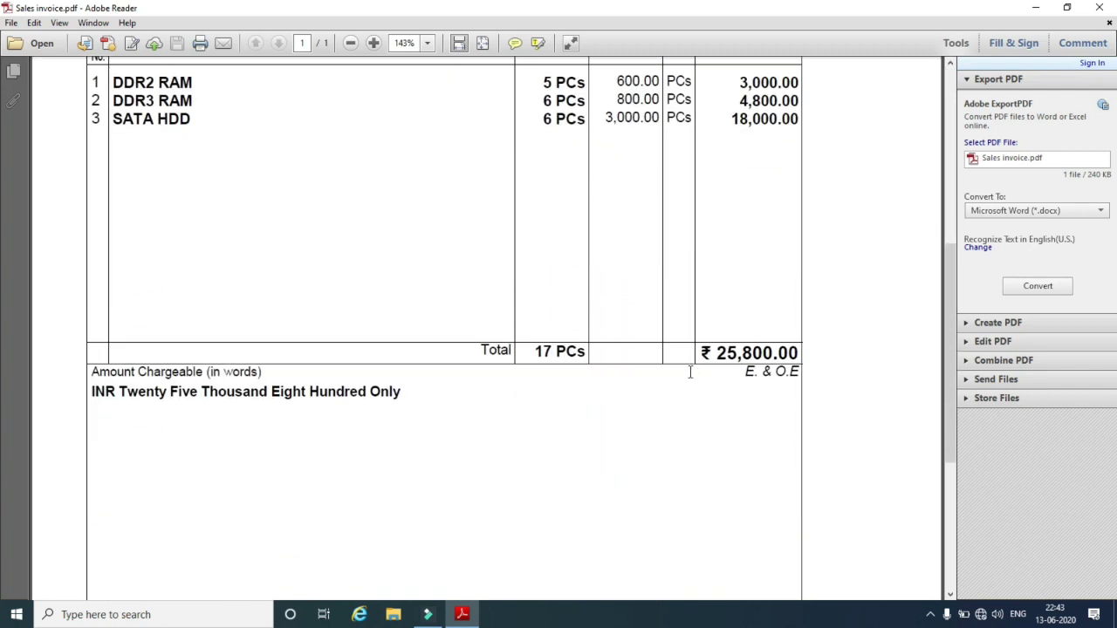
{"action": "scroll", "coordinate": [456, 448], "scroll_direction": "down", "scroll_amount": 4}
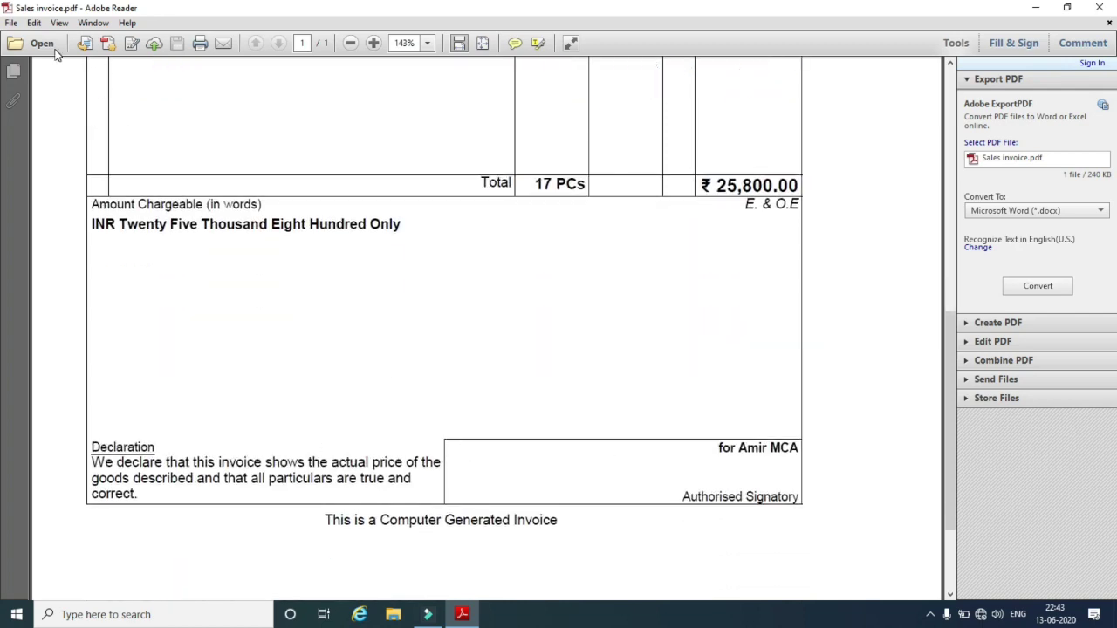
Review the sales invoice's print settings with Actual size and Fit scaling, cancel printing, and close the invoice
{"action": "left_click", "coordinate": [200, 43]}
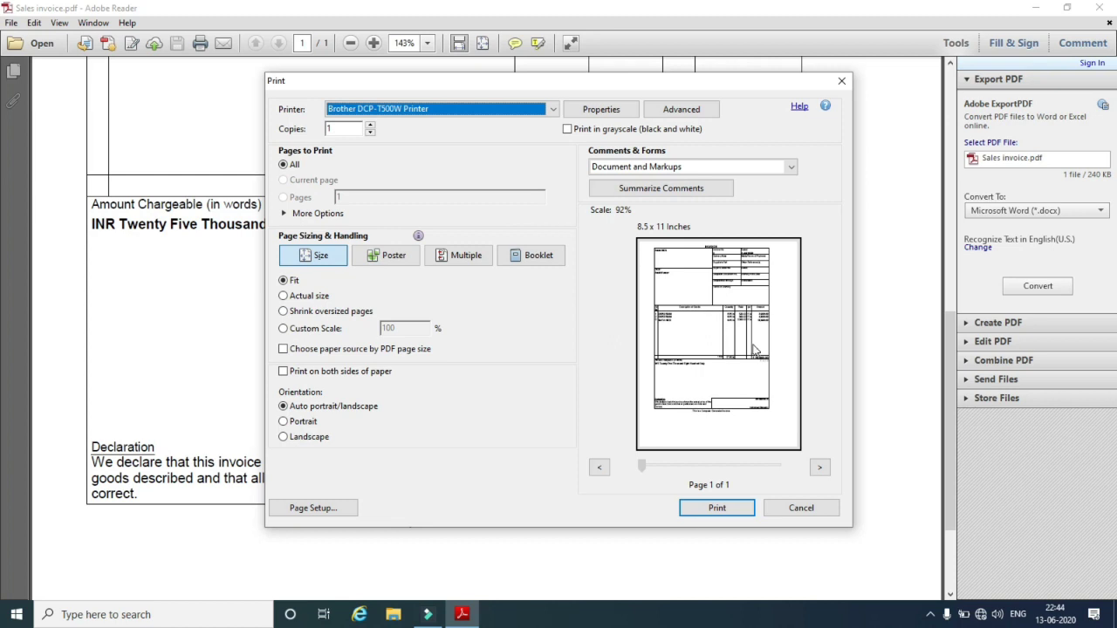
{"action": "left_click", "coordinate": [282, 296]}
{"action": "left_click", "coordinate": [282, 280]}
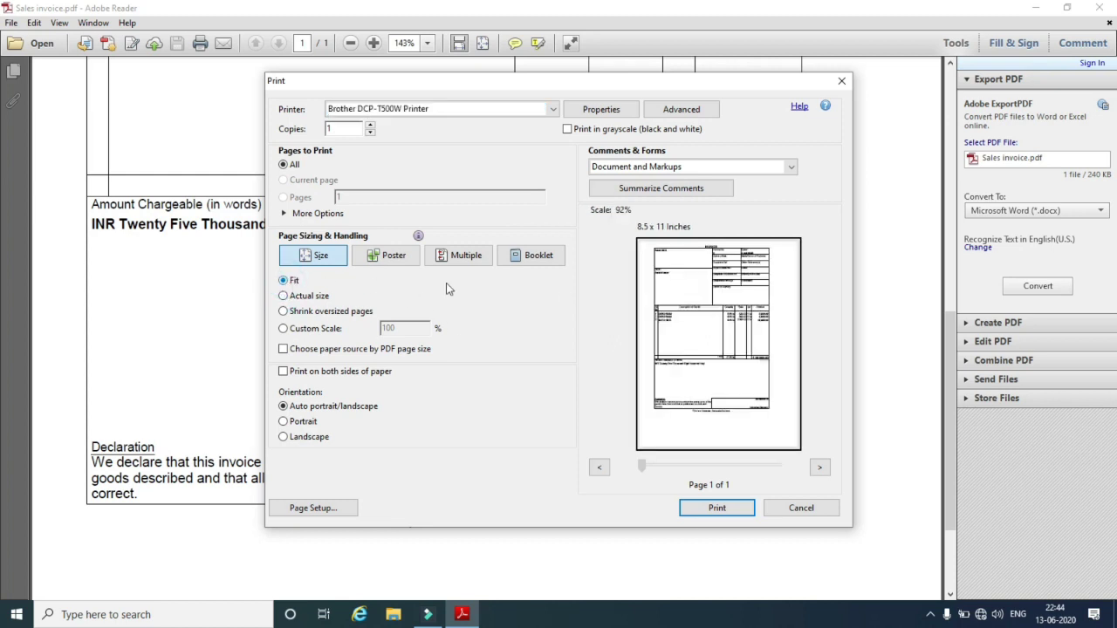
{"action": "left_click", "coordinate": [797, 511]}
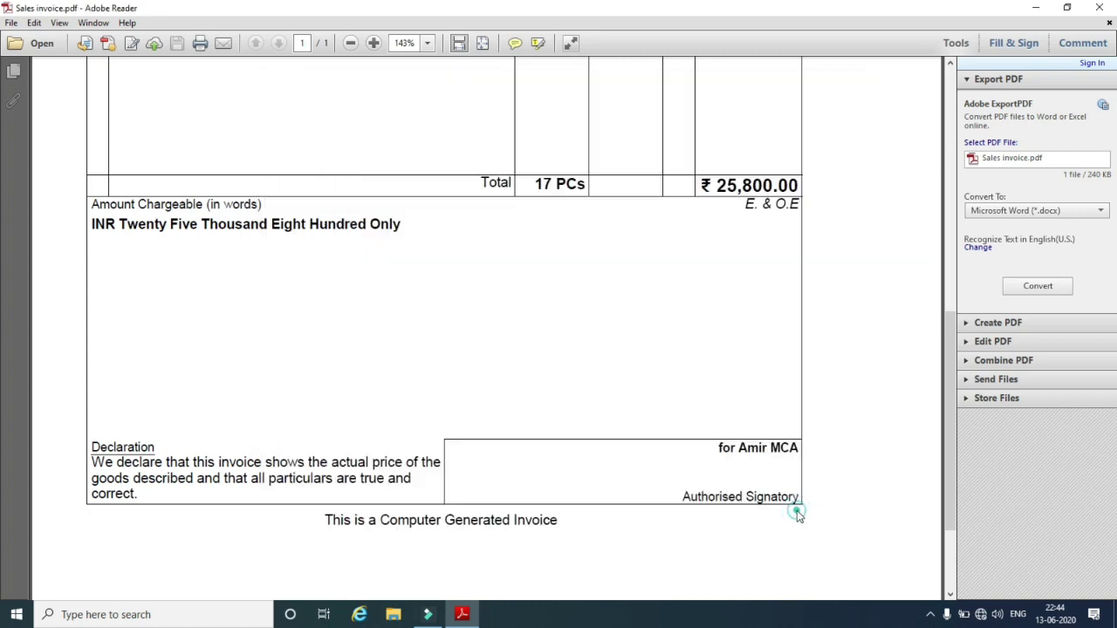
{"action": "left_click", "coordinate": [1098, 7]}
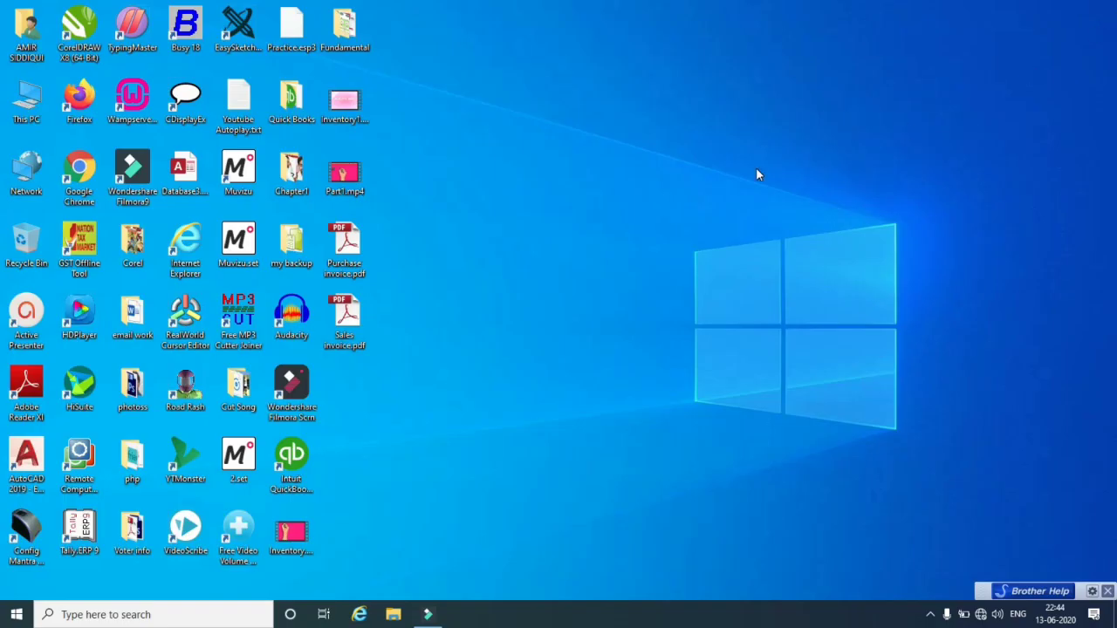